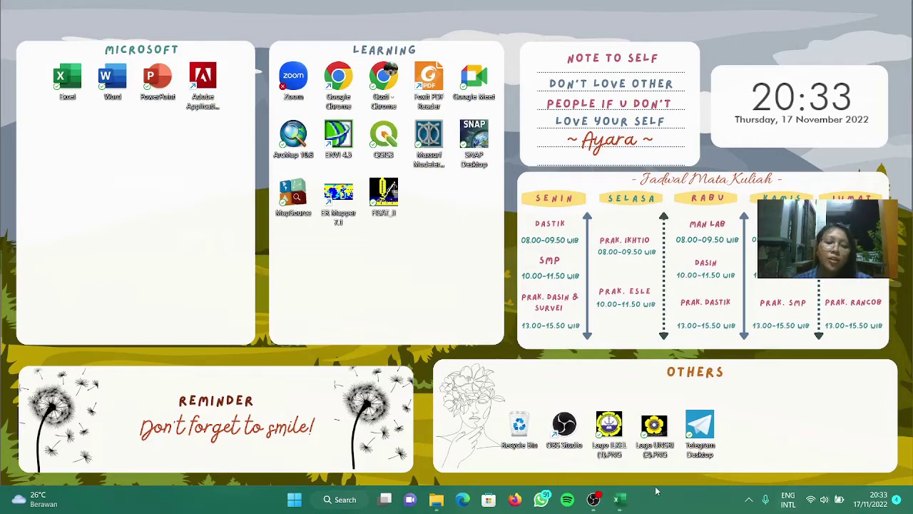
Check the reflectance formulas for Bands 1 to 9 in the Excel workbook "data excel ermapper.xlsx".
click(620, 499)
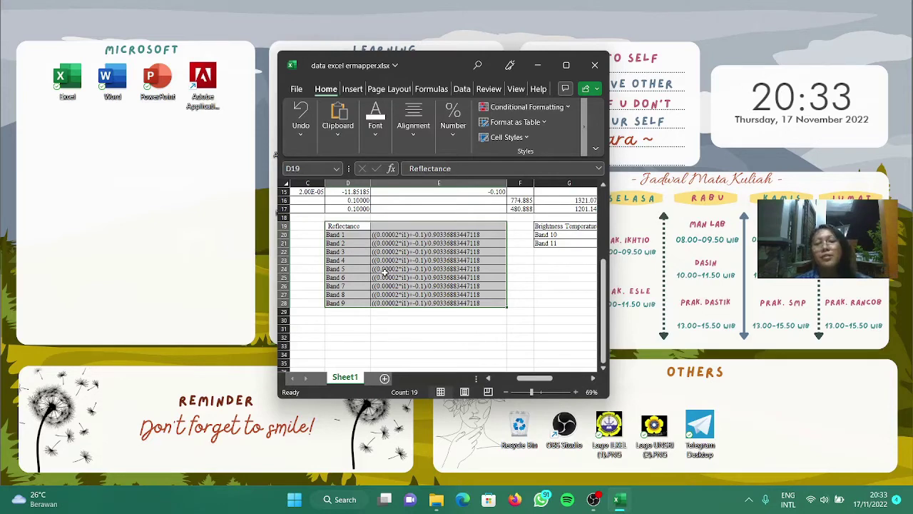
click(538, 66)
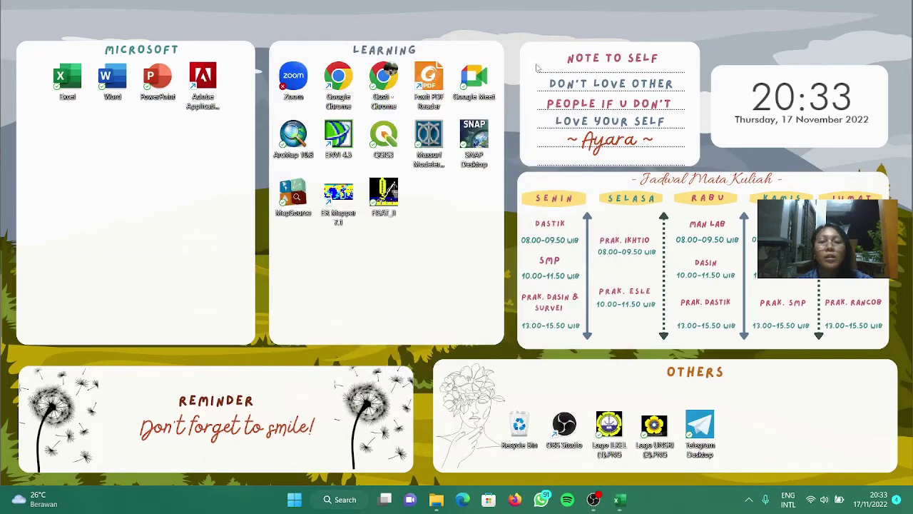
Start ER Mapper and open the Algorithm window for a new, empty image window.
double_click(337, 200)
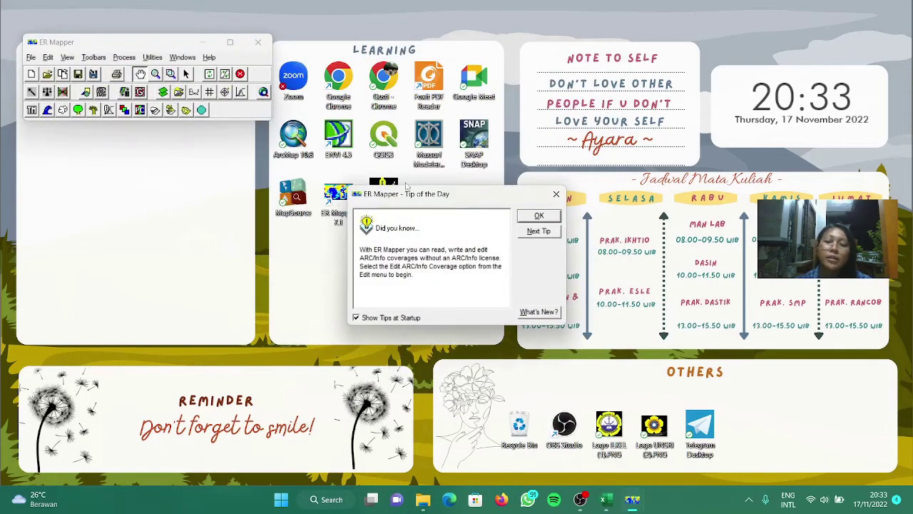
click(544, 221)
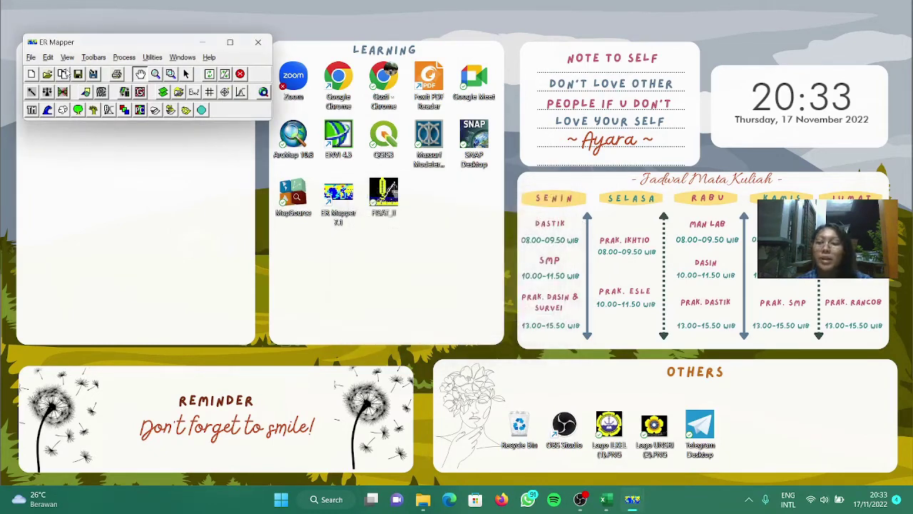
click(30, 75)
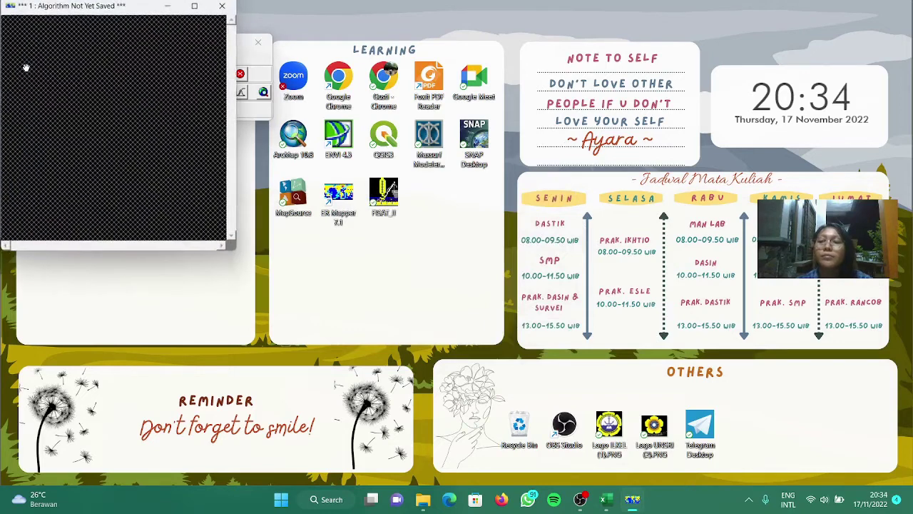
right_click(86, 166)
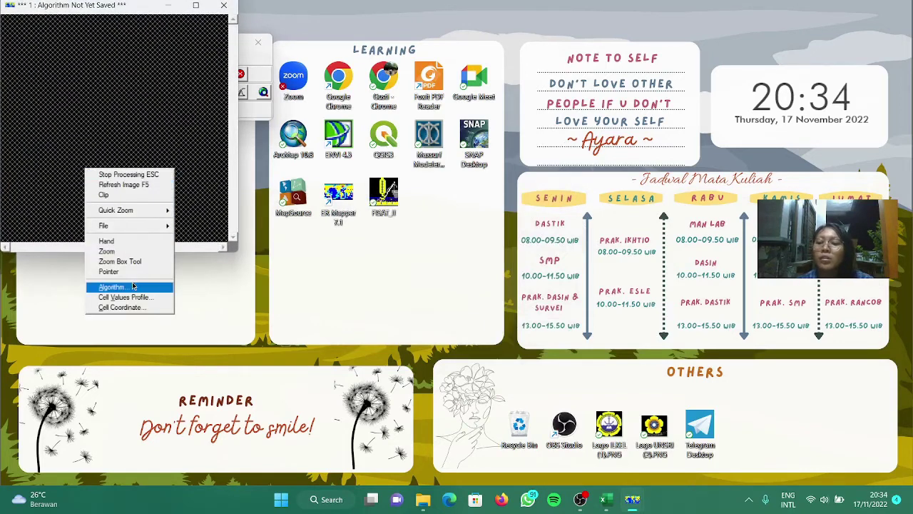
click(133, 286)
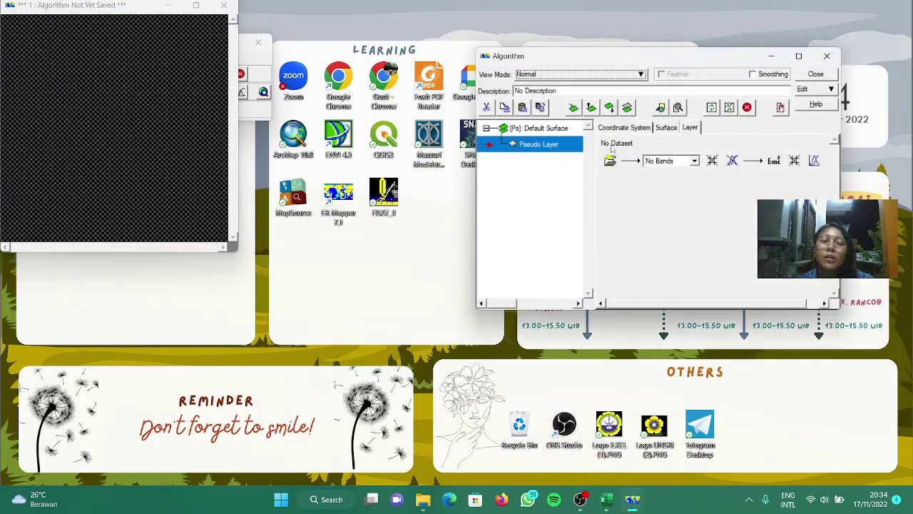
Paste copies of the Pseudo Layer until the default surface holds seven pseudo layers.
click(523, 107)
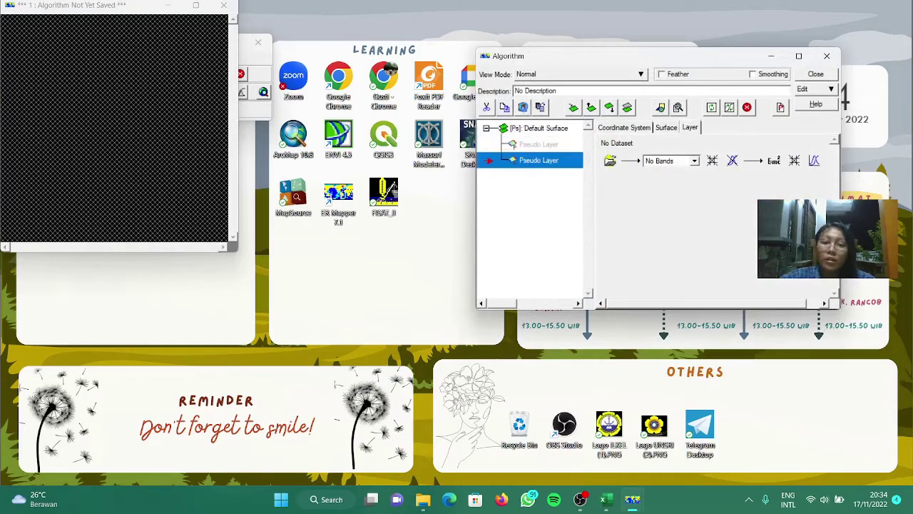
click(522, 107)
click(523, 107)
click(523, 107)
click(522, 107)
click(523, 107)
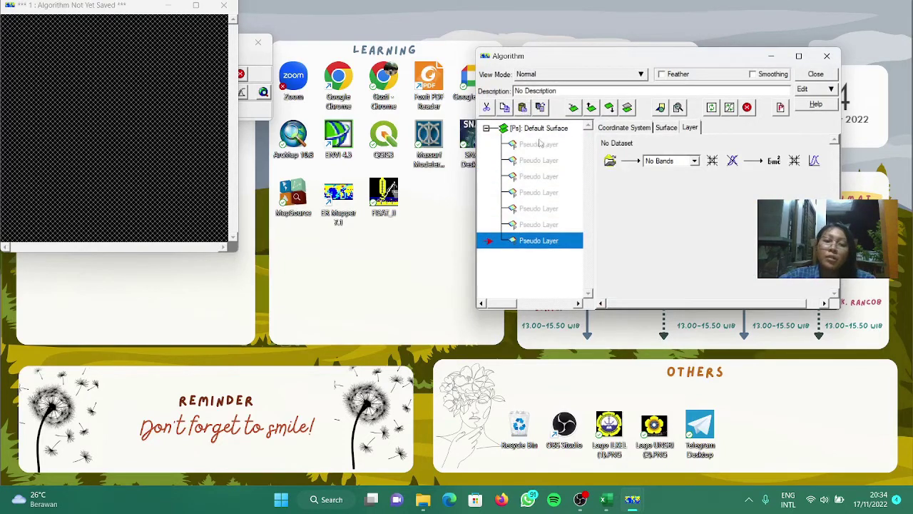
Rename the first three pseudo layers B1, B2 and B3.
click(539, 143)
click(538, 143)
key(Caps_Lock)
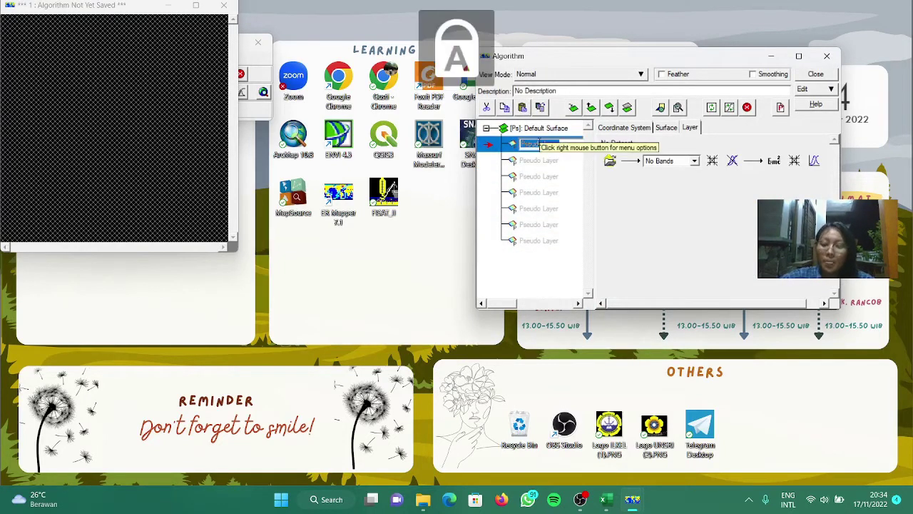
text(B1)
click(539, 161)
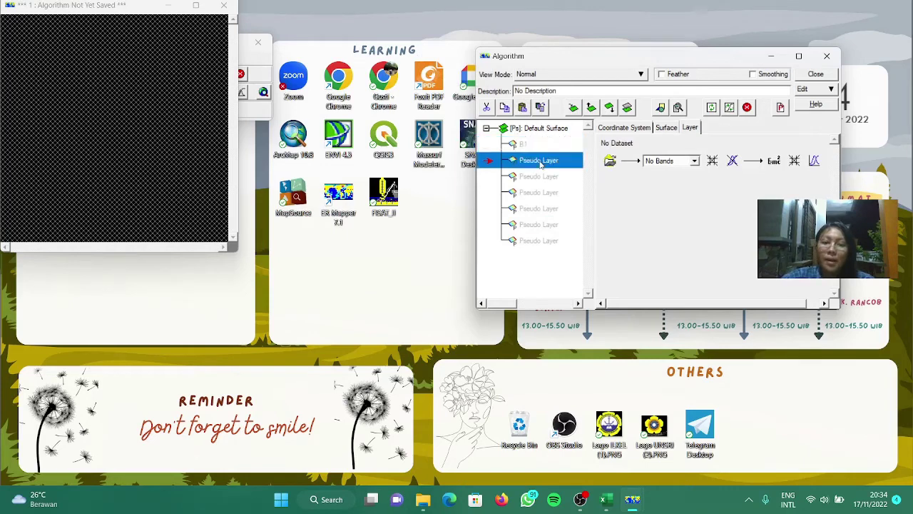
click(539, 161)
text(V)
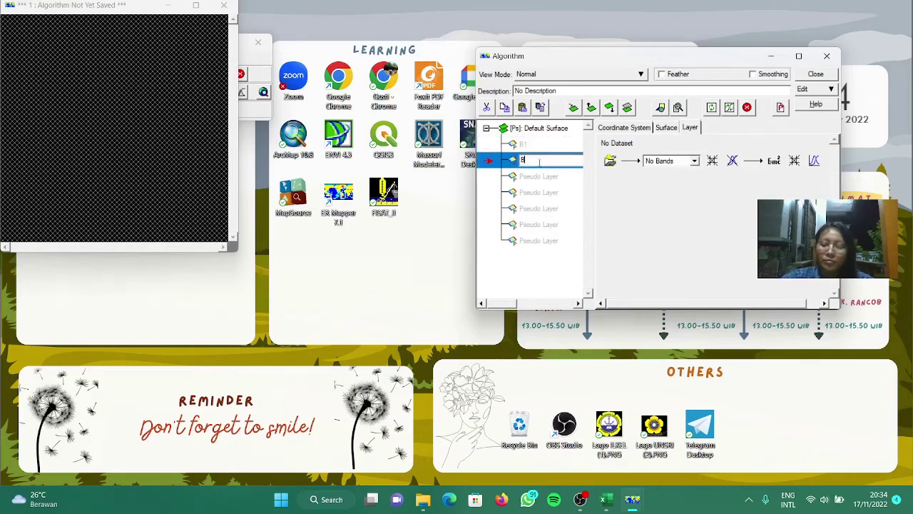
click(540, 176)
click(540, 176)
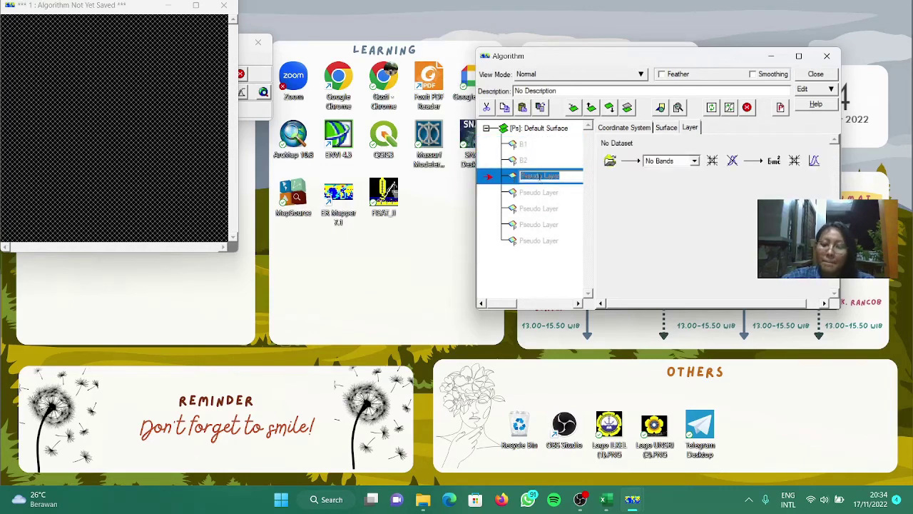
text(B)
Rename the remaining four pseudo layers B4, B5, B6 and B7.
click(540, 191)
click(540, 191)
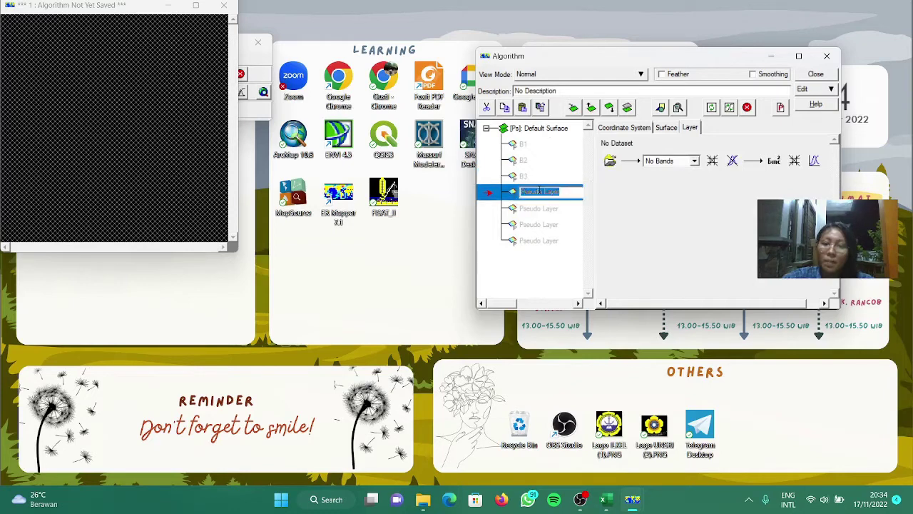
text(B4)
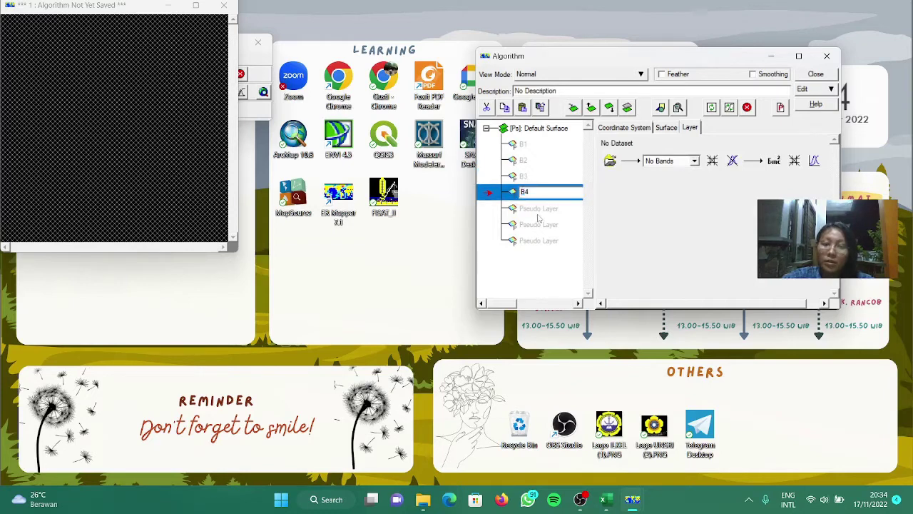
click(538, 214)
click(538, 214)
text(B5)
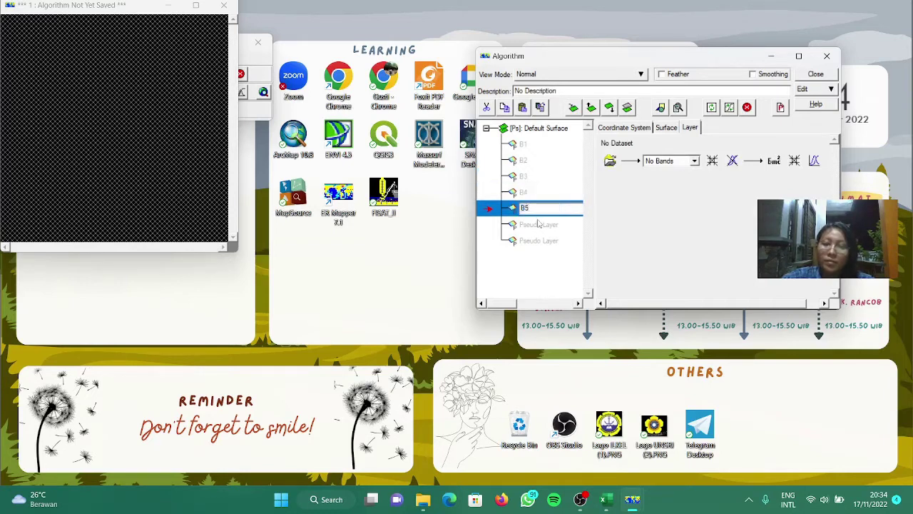
click(538, 224)
click(538, 224)
text(B)
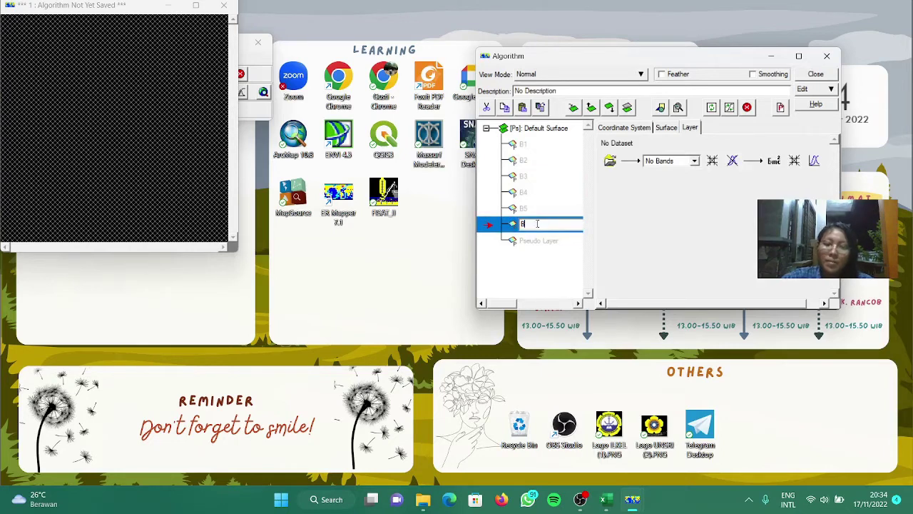
text(6)
click(543, 240)
click(543, 241)
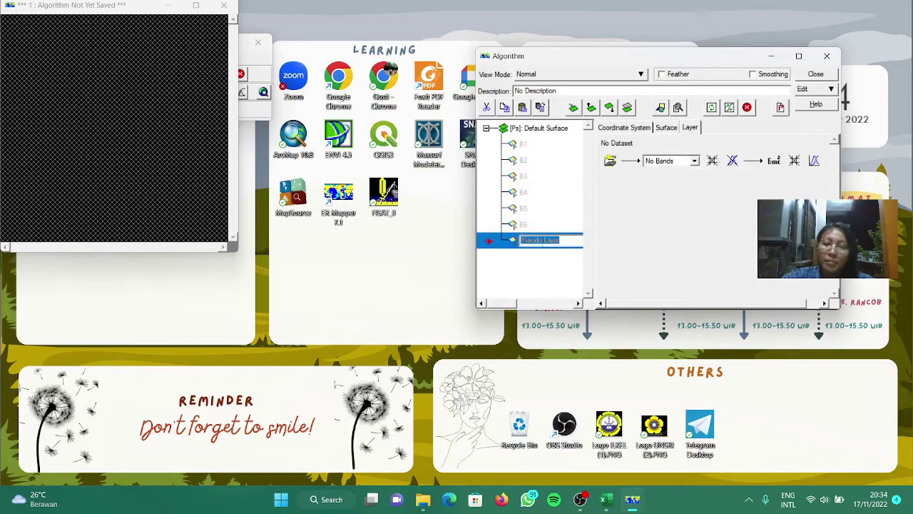
text(B7)
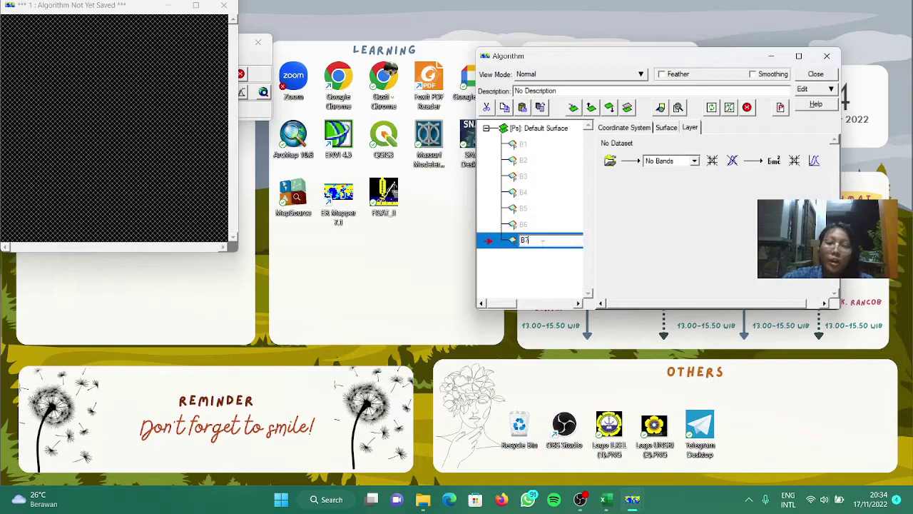
Load LC08_L1TP_116066_20210602_20210608_02_T1_B1.TIF from C:\Universitas Sriwijaya\Semester 3\Data Klasifikasi Terbimbing into layer B1.
click(525, 145)
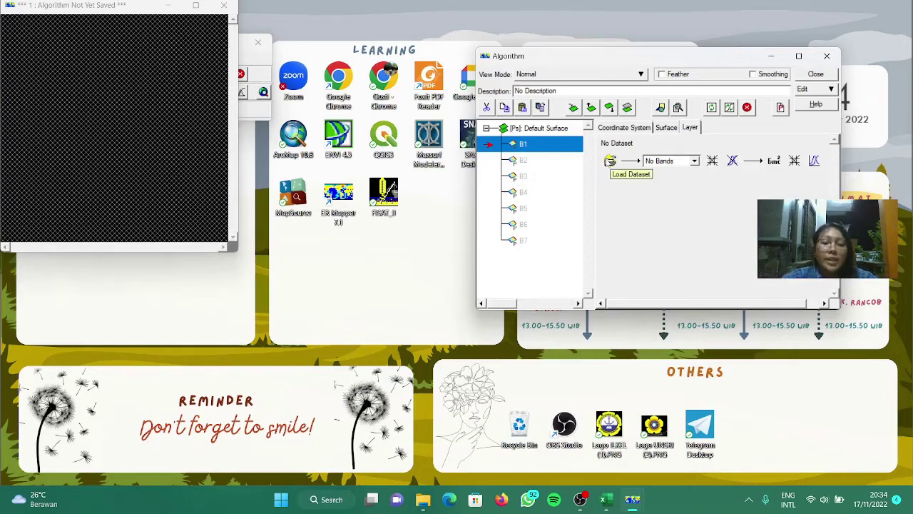
click(610, 161)
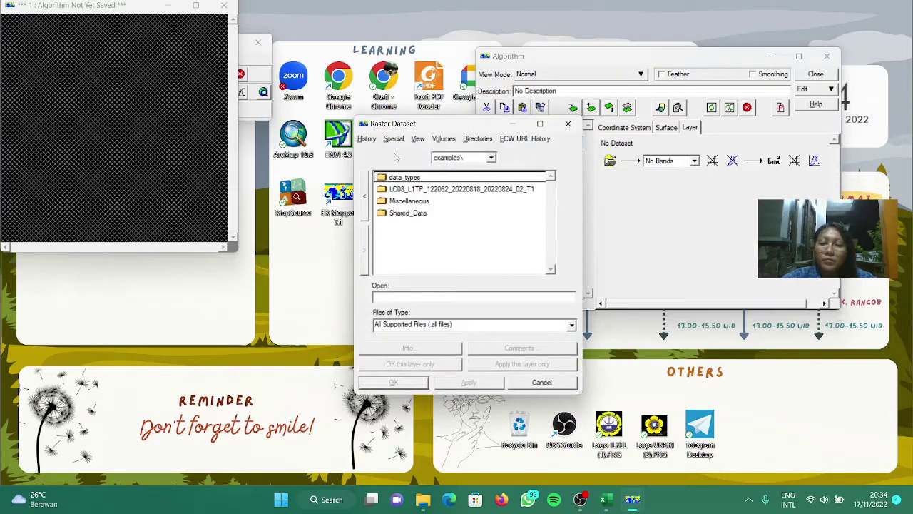
click(539, 124)
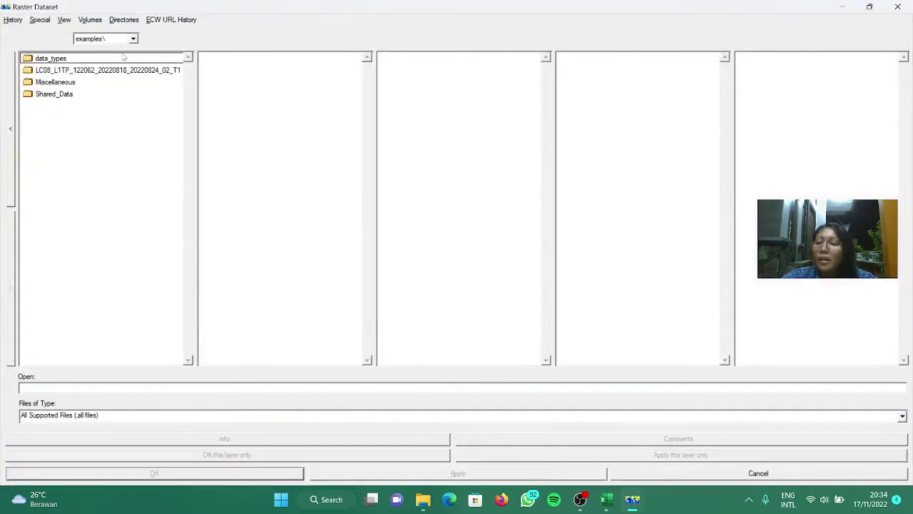
click(133, 40)
click(114, 52)
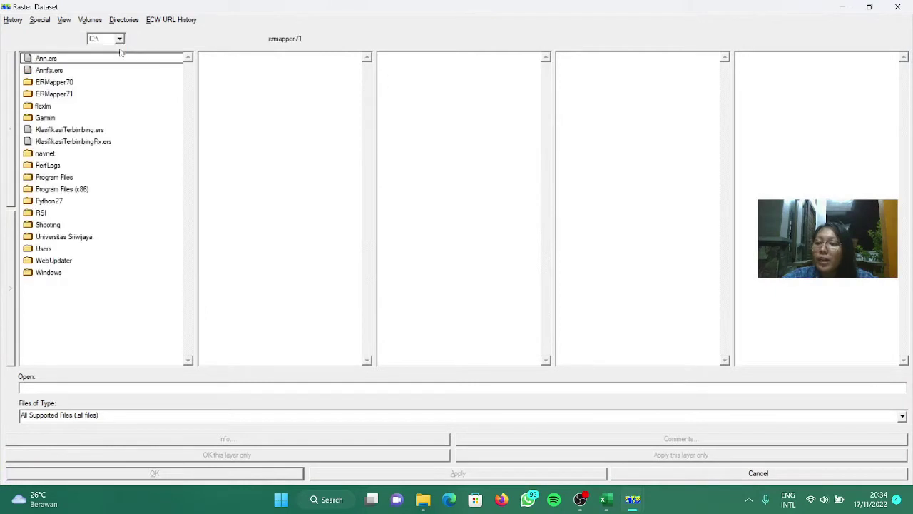
double_click(81, 237)
double_click(92, 236)
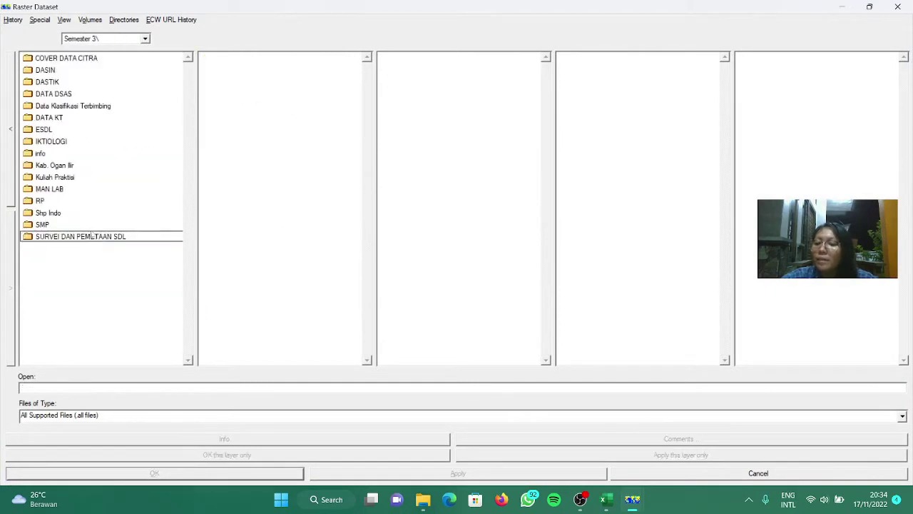
double_click(64, 109)
double_click(72, 59)
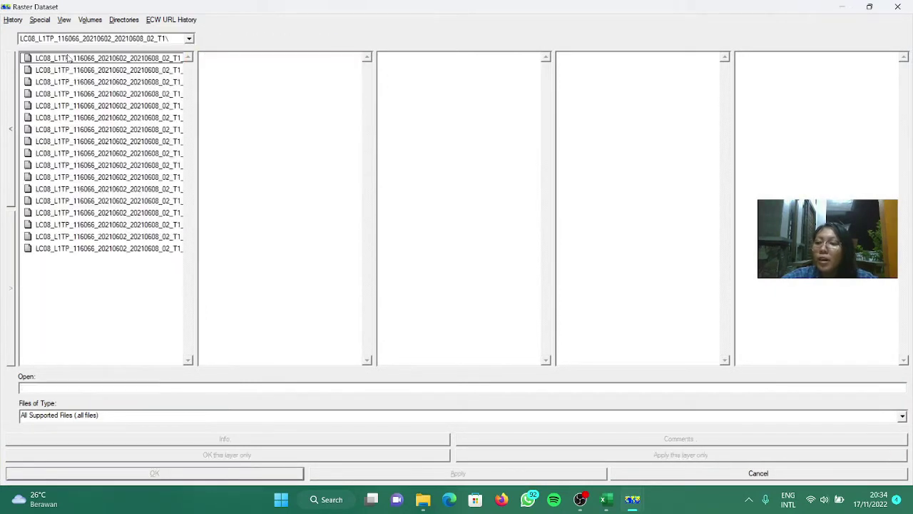
click(72, 58)
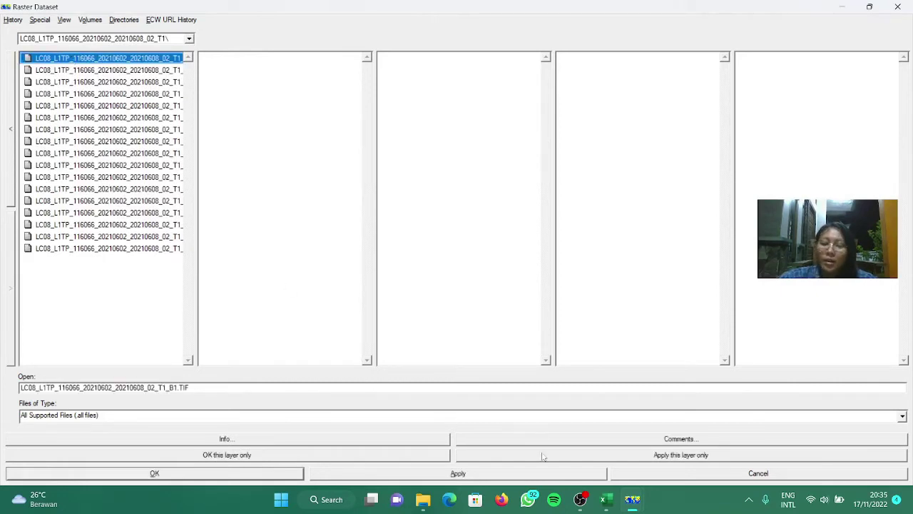
click(250, 474)
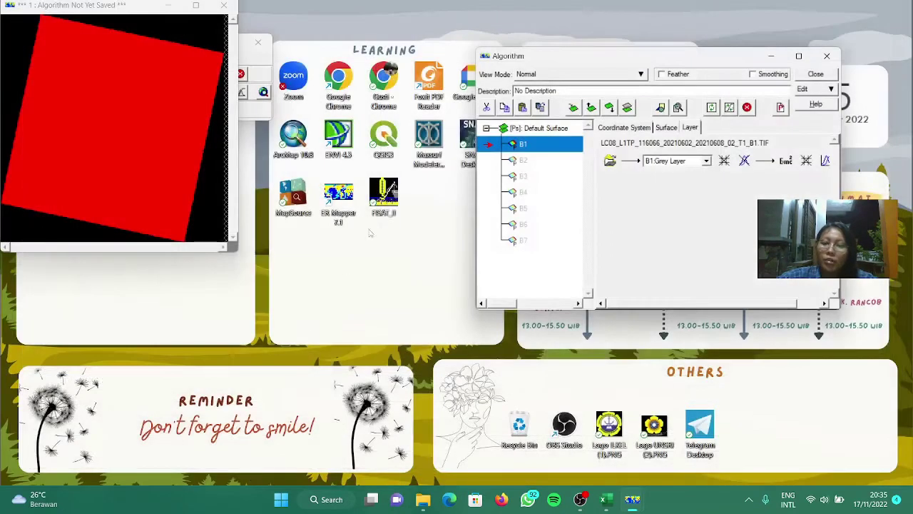
Load LC08_L1TP_116066_20210602_20210608_02_T1_B2.TIF from the same scene folder under Data Klasifikasi Terbimbing into layer B2.
click(528, 161)
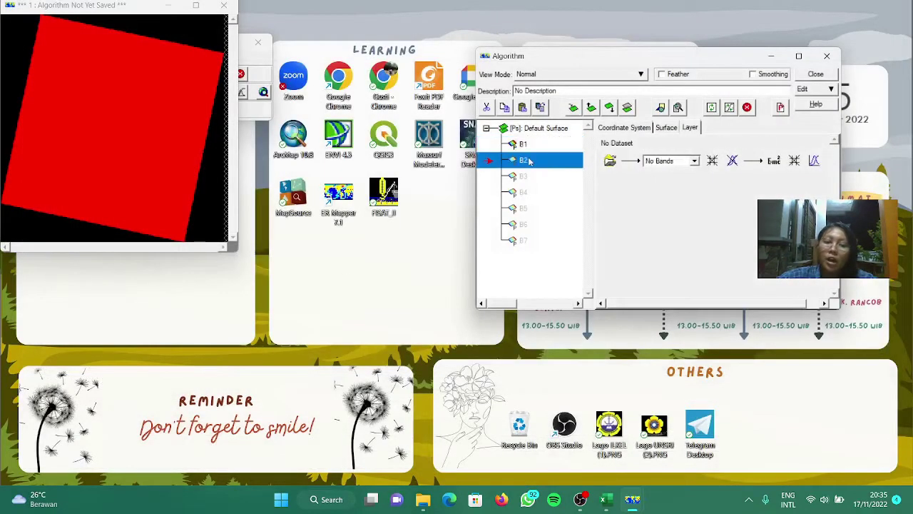
click(611, 161)
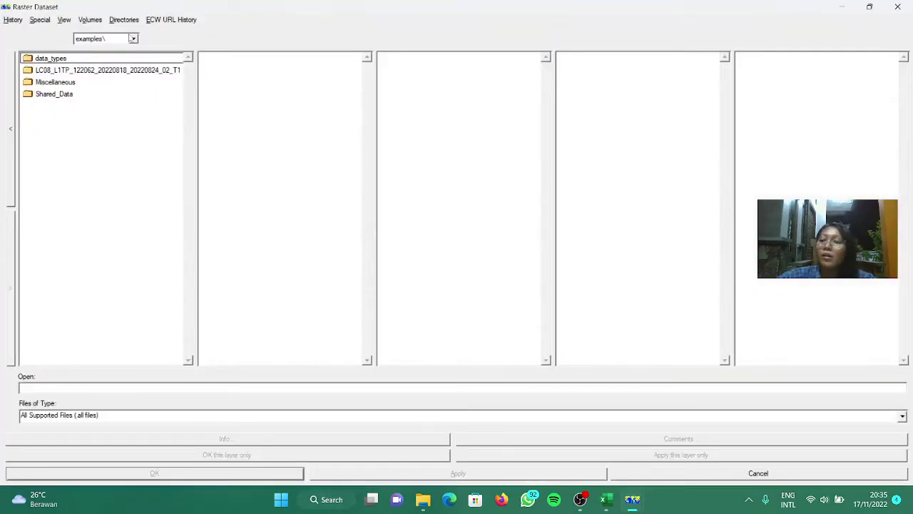
click(133, 39)
click(118, 47)
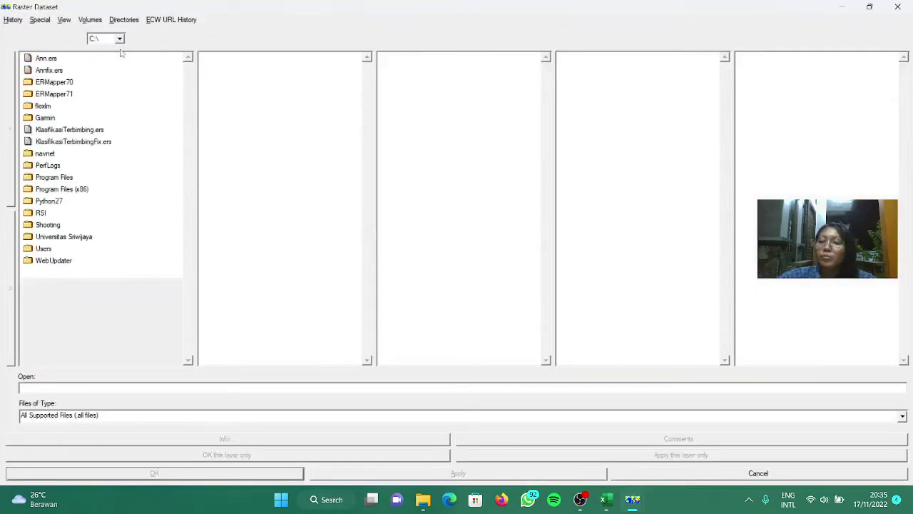
double_click(94, 237)
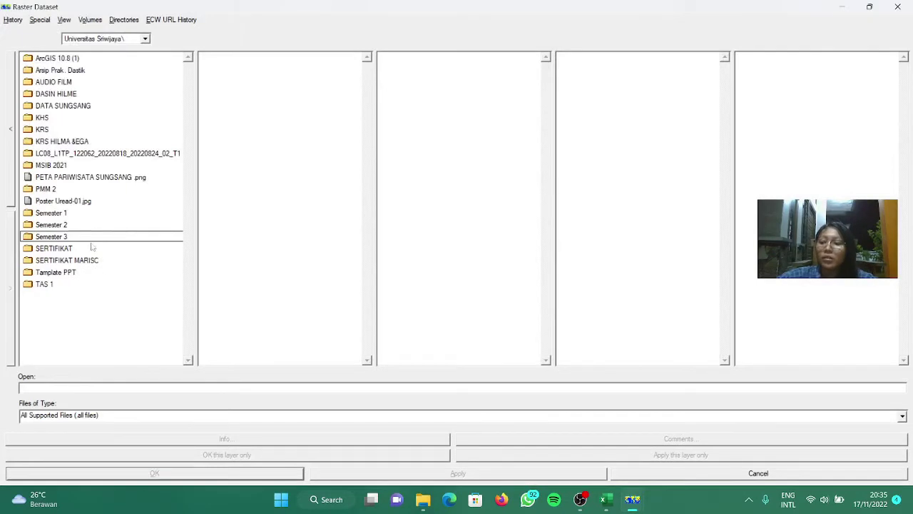
double_click(89, 237)
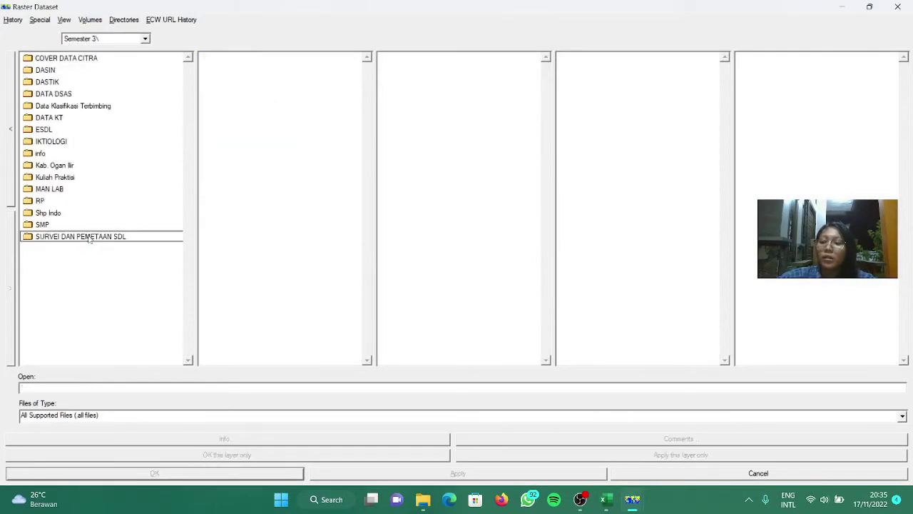
double_click(91, 108)
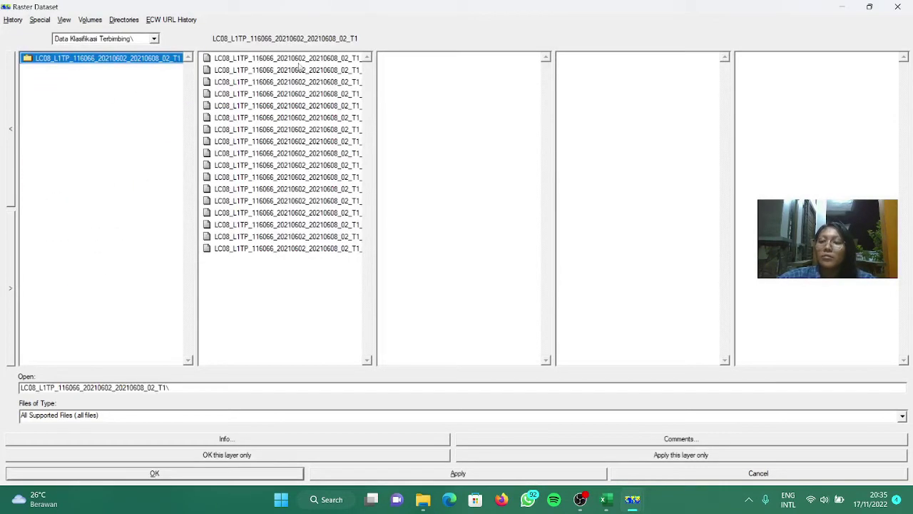
click(296, 92)
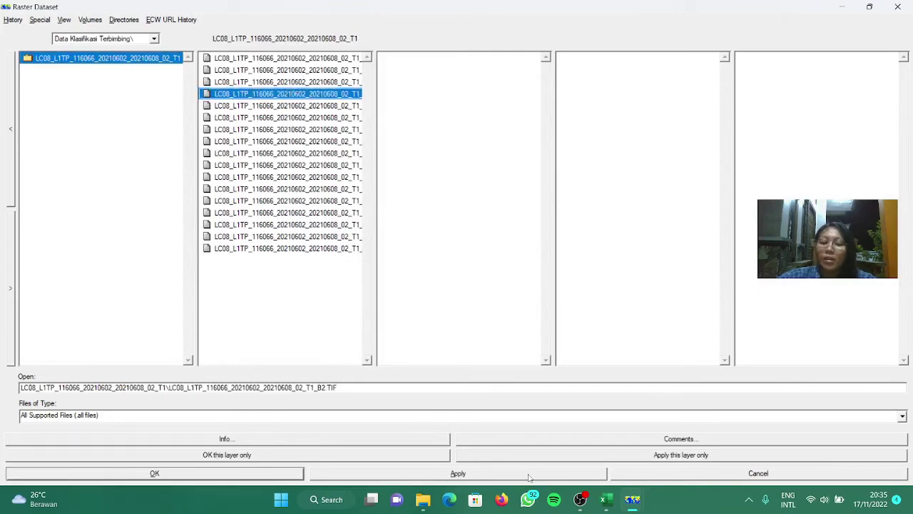
click(285, 474)
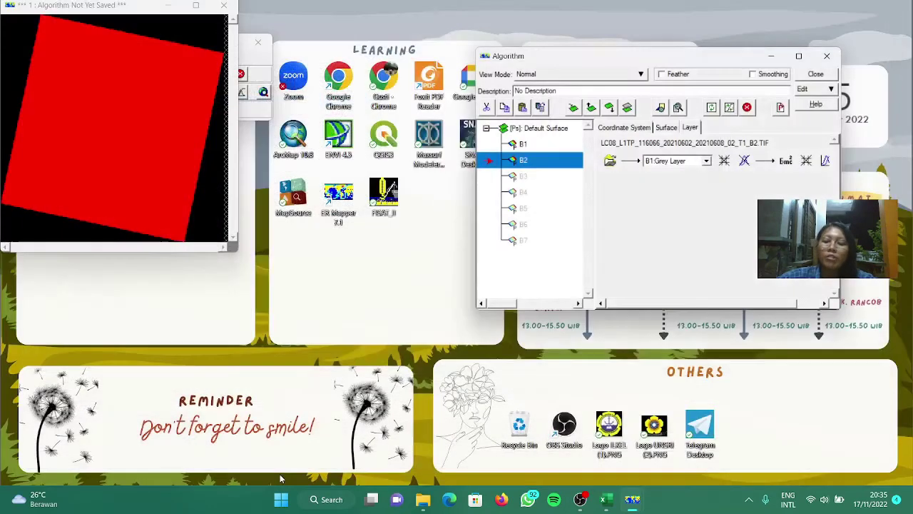
Load LC08_L1TP_116066_20210602_20210608_02_T1_B3.TIF from the scene folder under C:\Universitas Sriwijaya\Semester 3\Data Klasifikasi Terbimbing into layer B3.
click(520, 177)
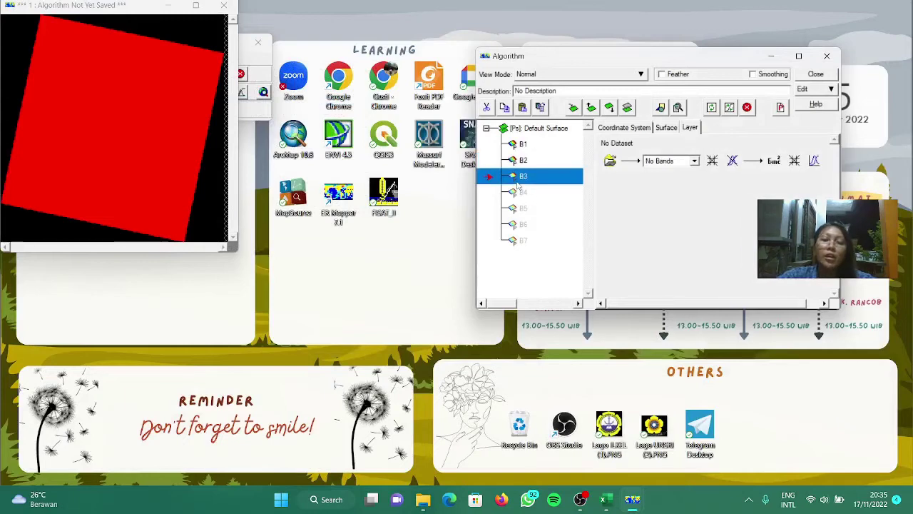
click(611, 161)
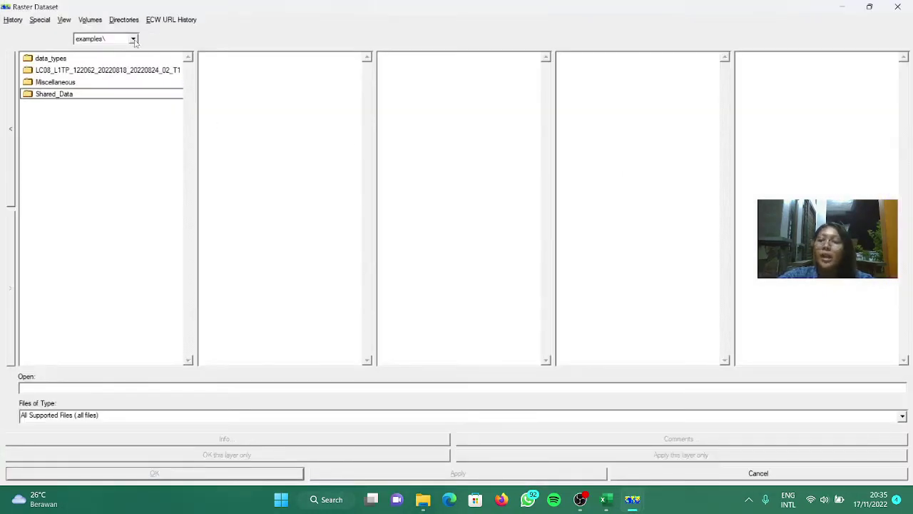
click(133, 40)
click(91, 47)
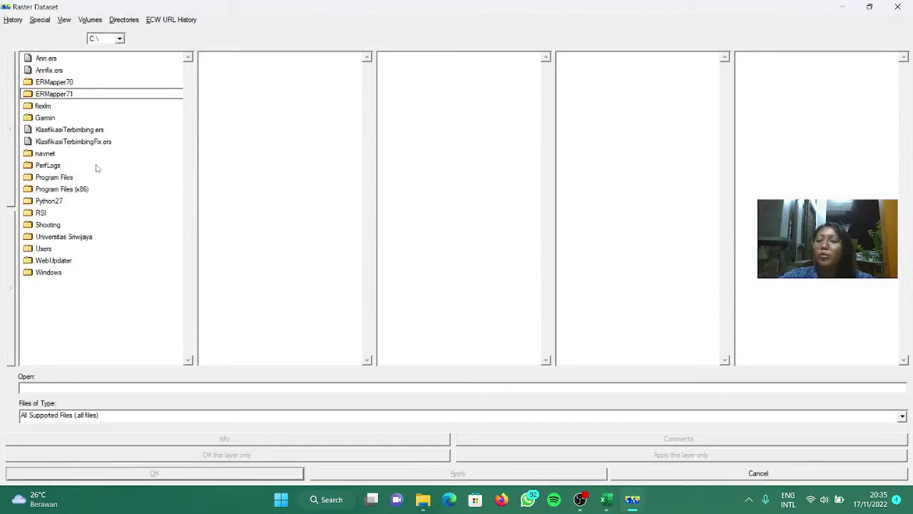
double_click(75, 238)
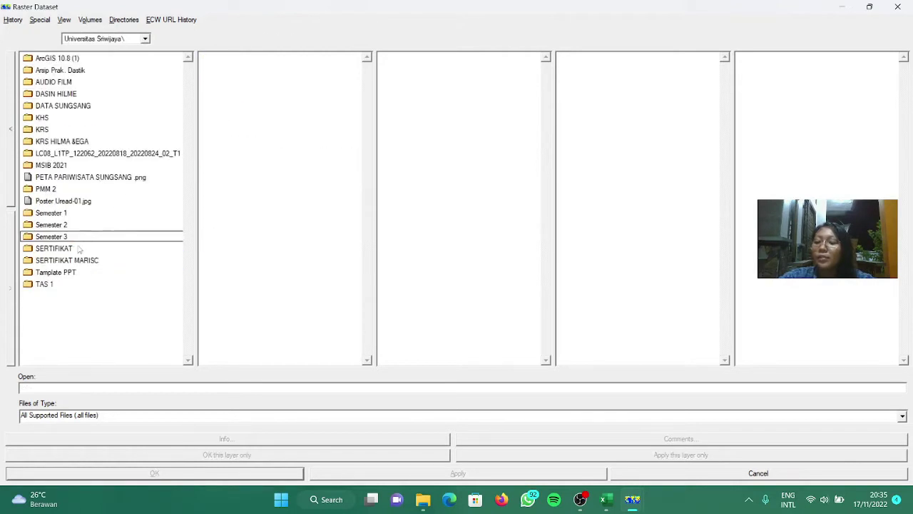
double_click(54, 249)
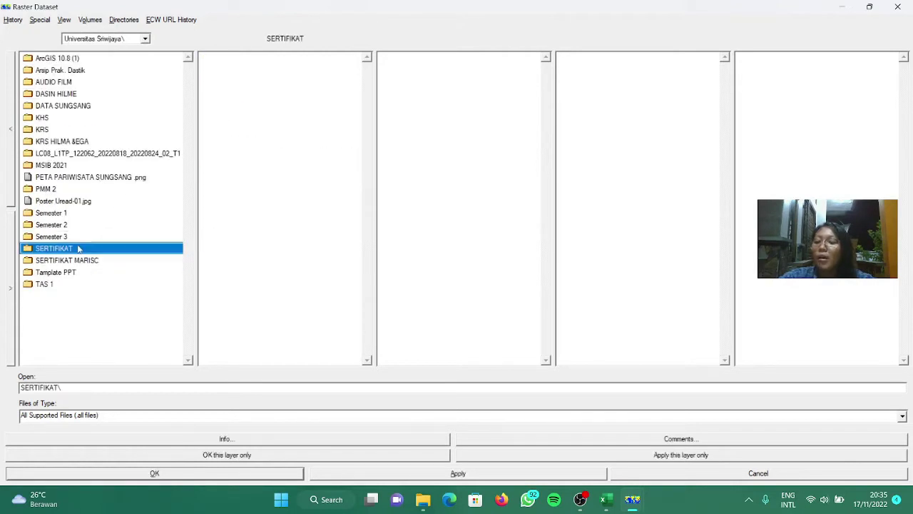
click(145, 39)
click(107, 60)
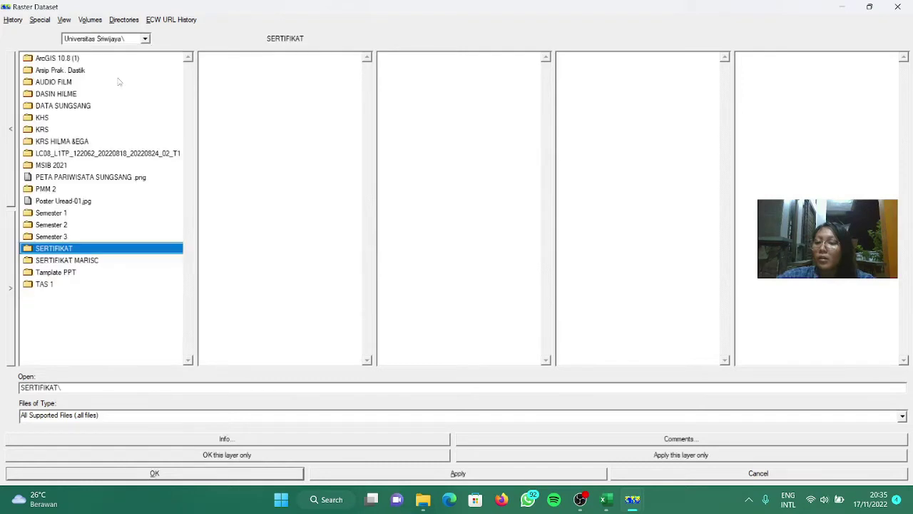
double_click(77, 236)
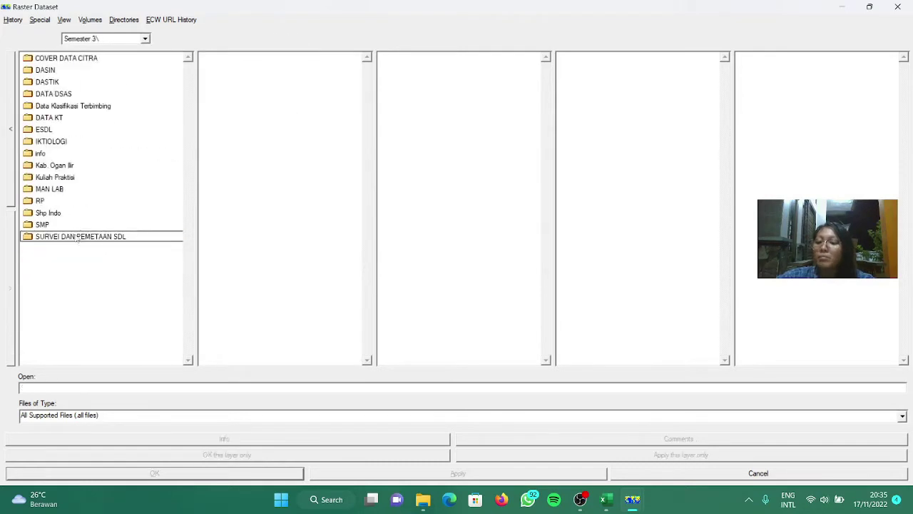
double_click(73, 106)
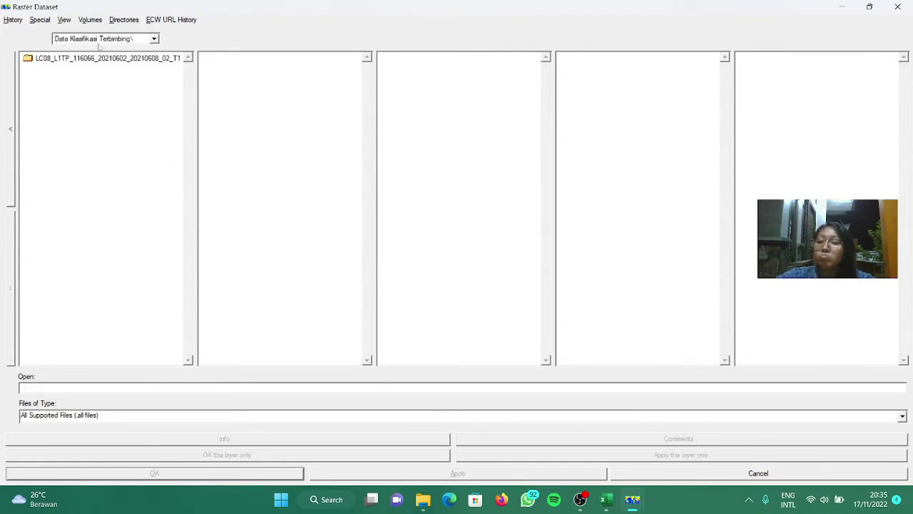
double_click(100, 59)
click(99, 108)
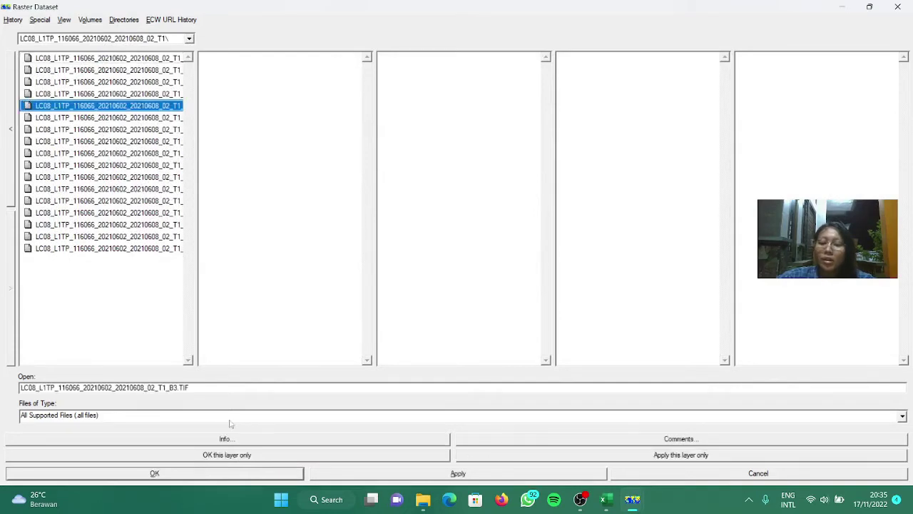
click(196, 474)
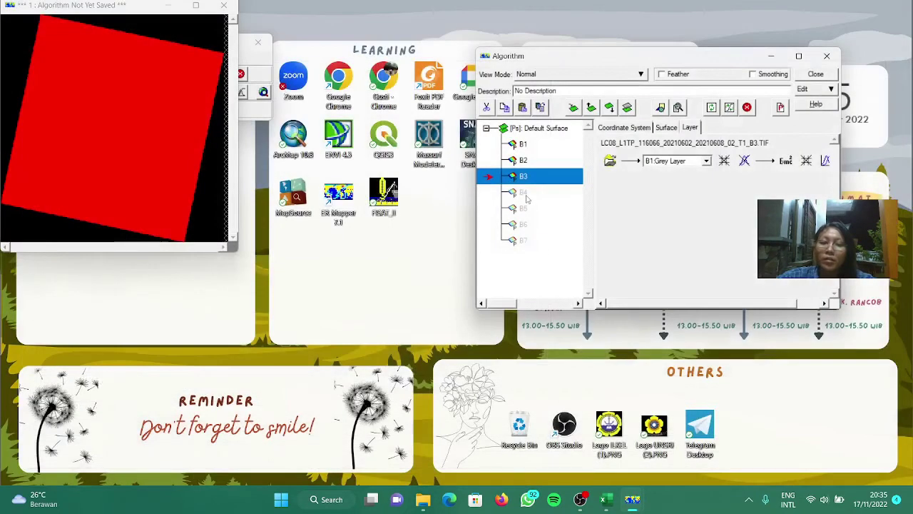
Load LC08_L1TP_116066_20210602_20210608_02_T1_B4.TIF from the scene folder under Data Klasifikasi Terbimbing into layer B4.
click(527, 192)
click(611, 160)
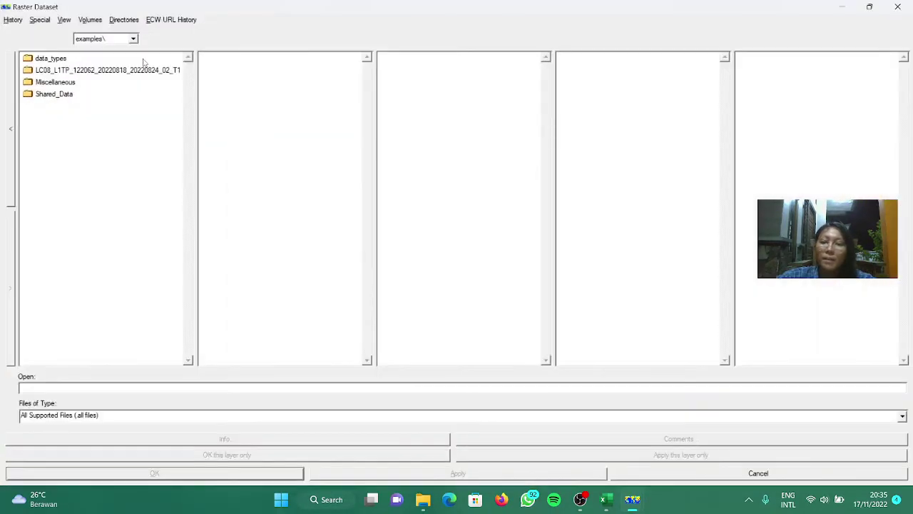
click(134, 39)
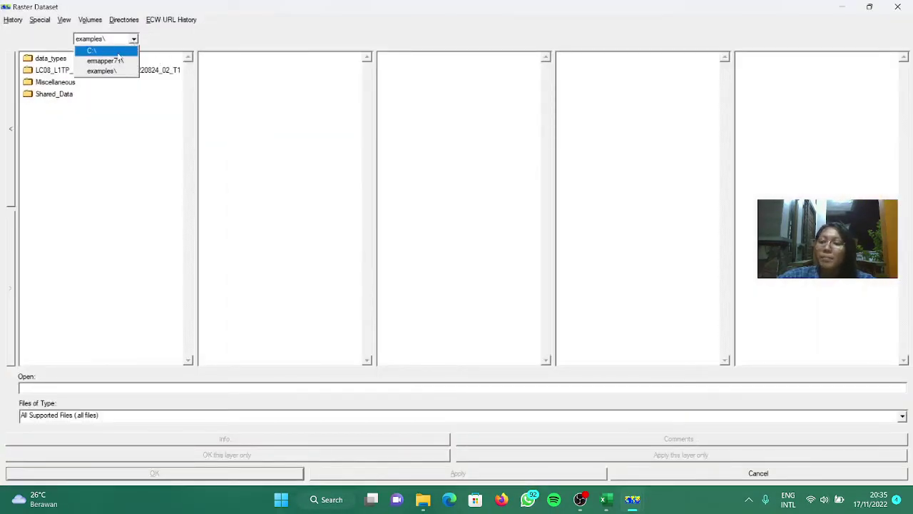
click(118, 51)
double_click(69, 243)
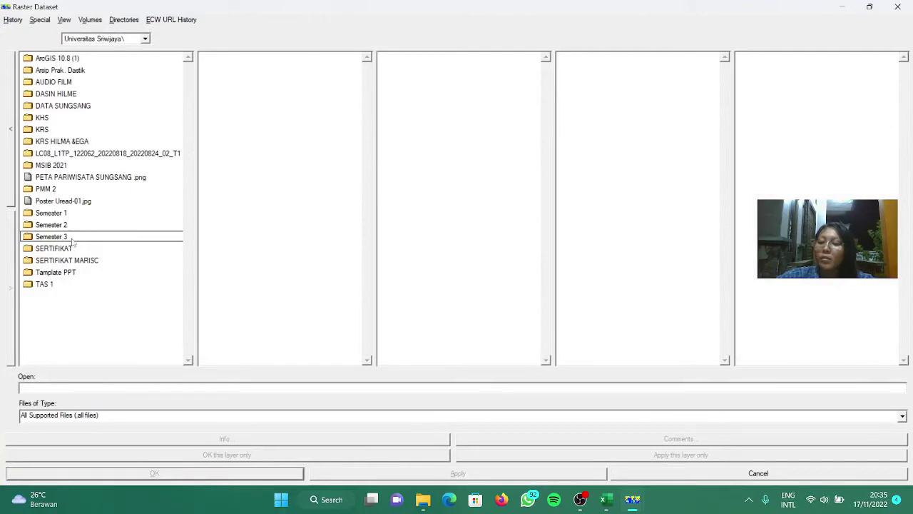
double_click(46, 236)
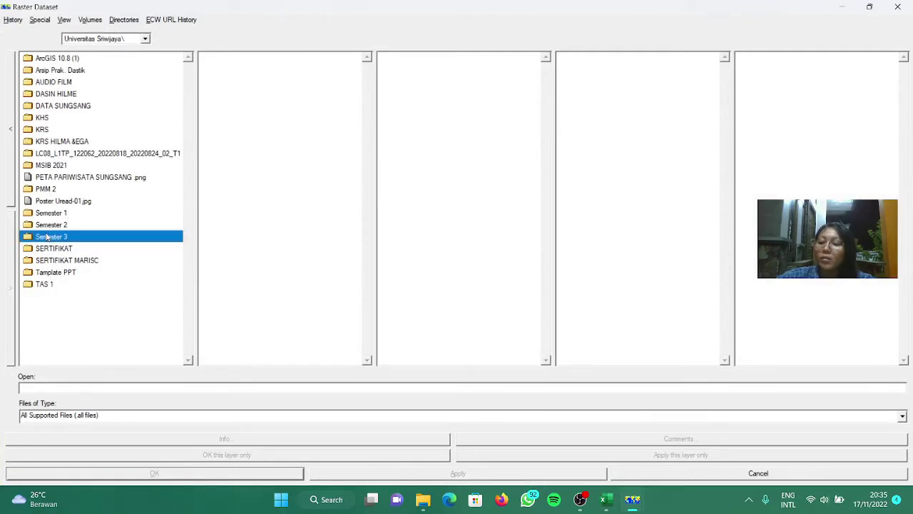
double_click(53, 107)
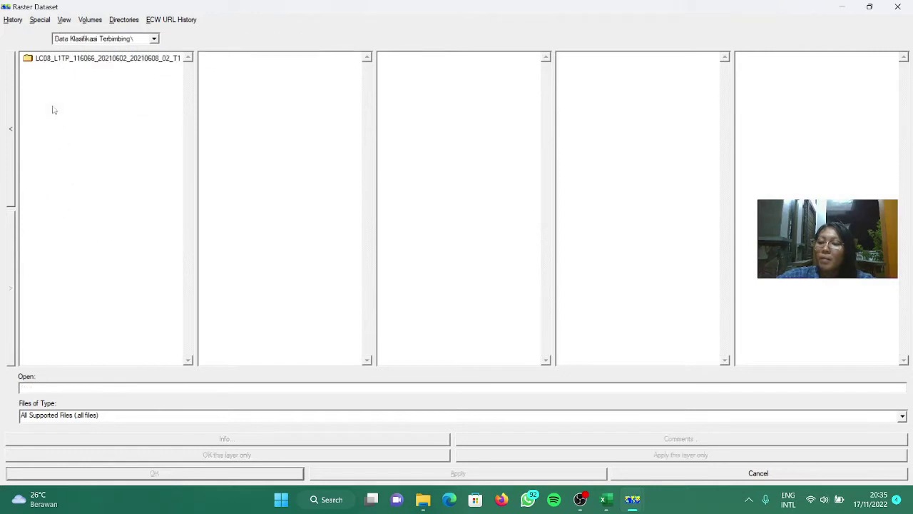
double_click(70, 60)
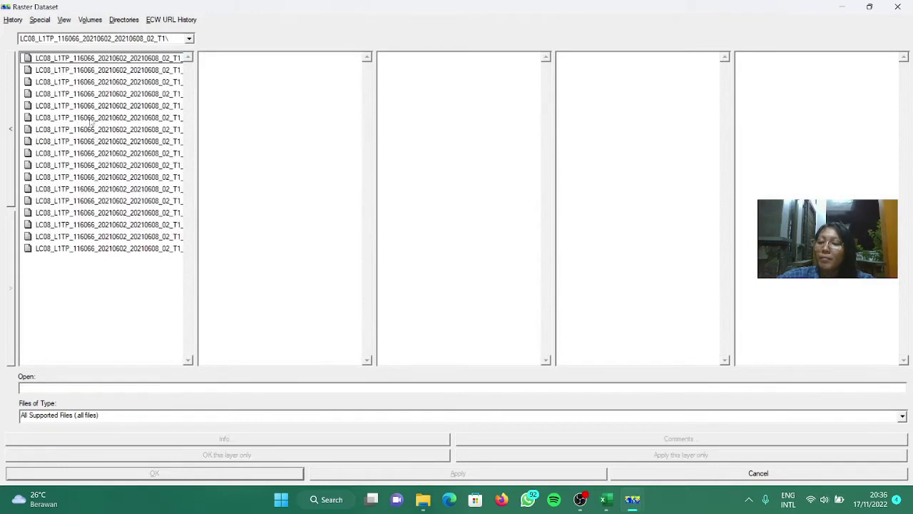
click(90, 119)
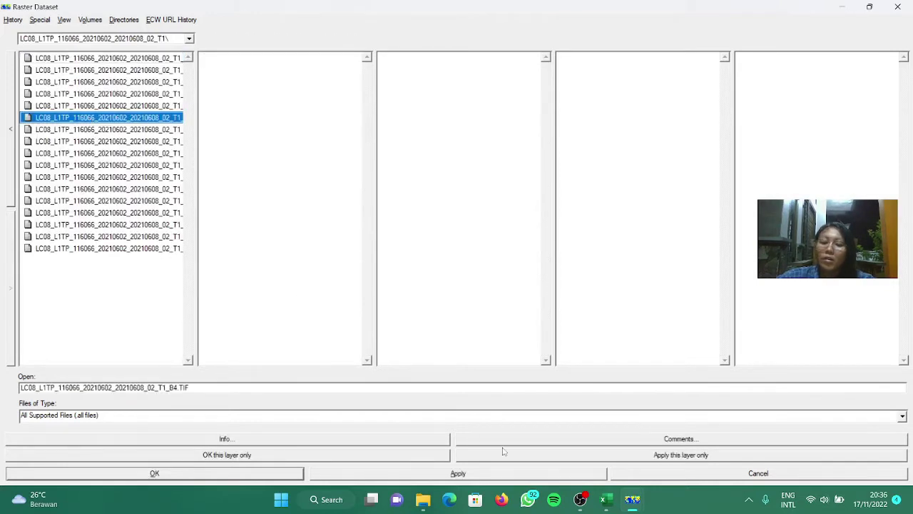
click(279, 474)
Load LC08_L1TP_116066_20210602_20210608_02_T1_B6.TIF from the scene folder under Data Klasifikasi Terbimbing into layer B5.
click(511, 210)
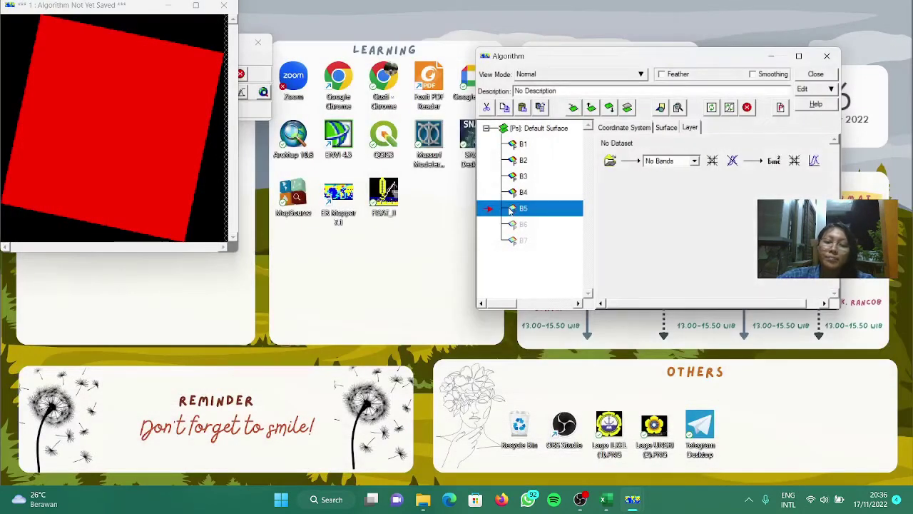
click(608, 162)
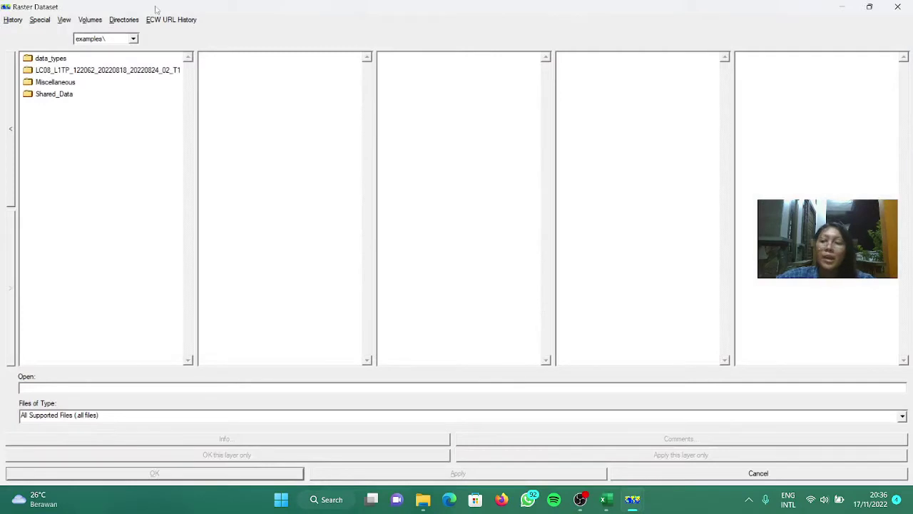
click(133, 38)
click(107, 51)
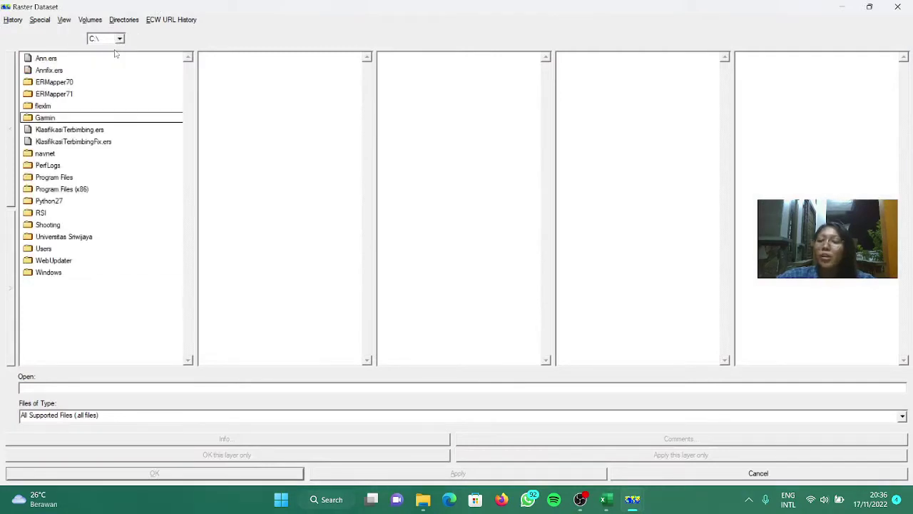
click(81, 238)
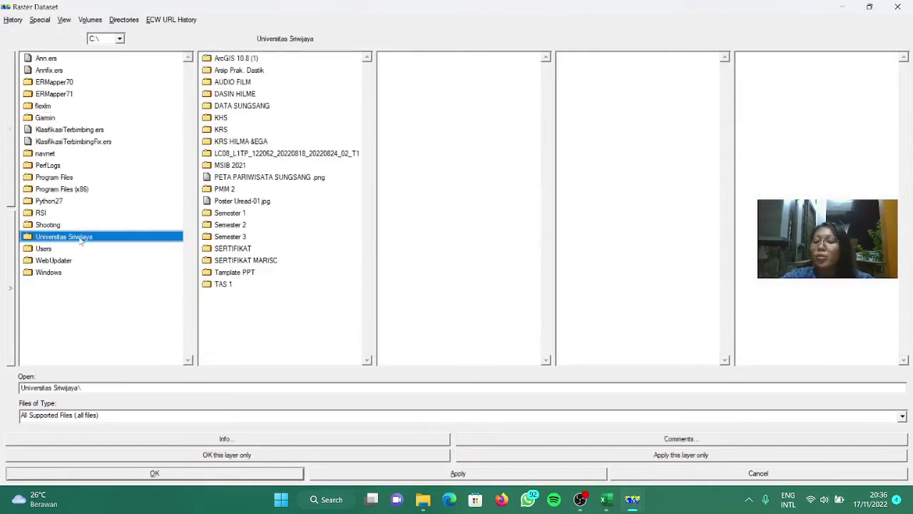
double_click(146, 237)
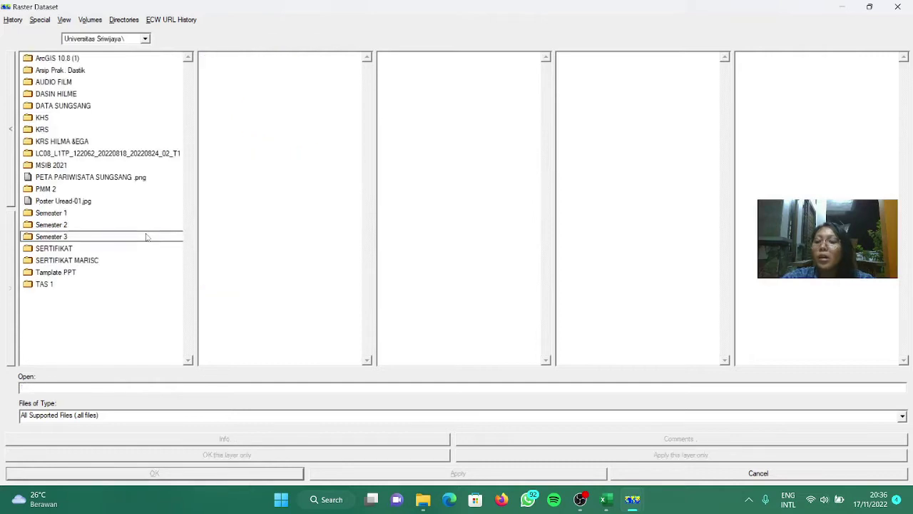
click(98, 237)
double_click(98, 237)
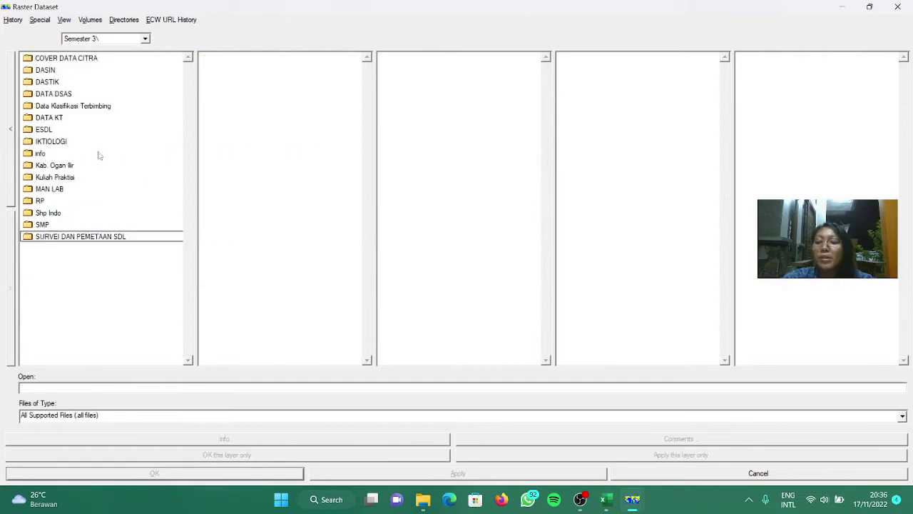
click(95, 109)
double_click(95, 108)
click(147, 61)
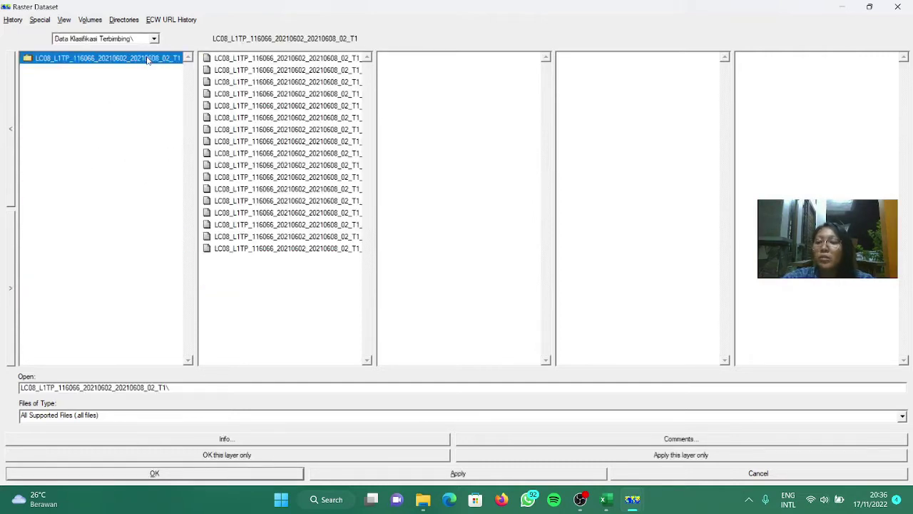
double_click(148, 61)
click(158, 142)
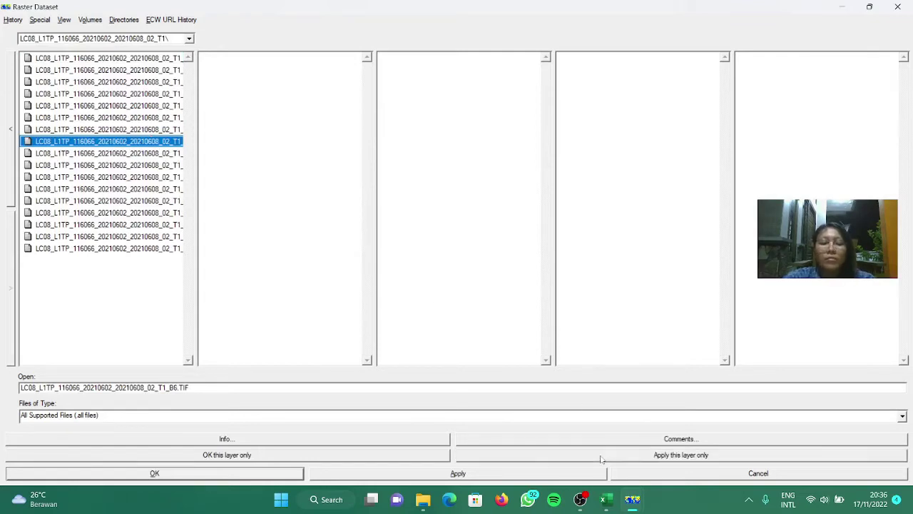
click(285, 474)
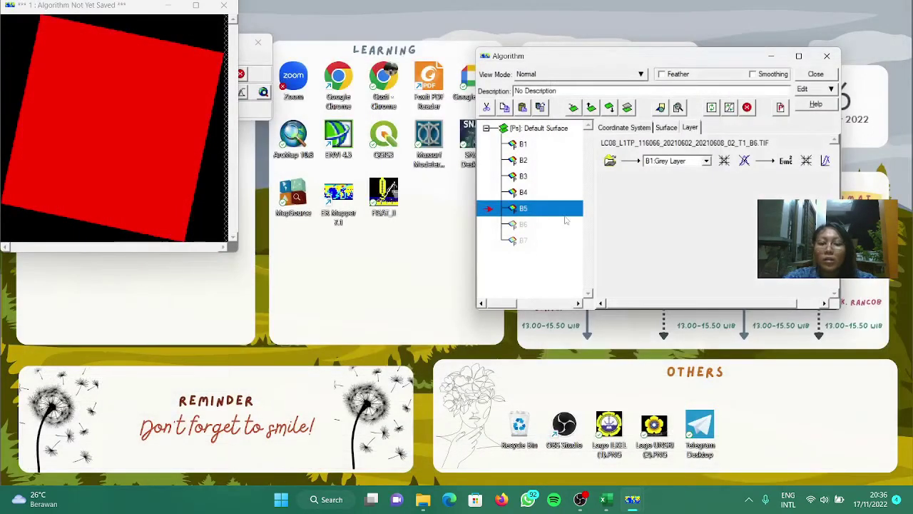
Replace layer B5's dataset with LC08_L1TP_116066_20210602_20210608_02_T1_B5.TIF from the same scene folder.
click(610, 160)
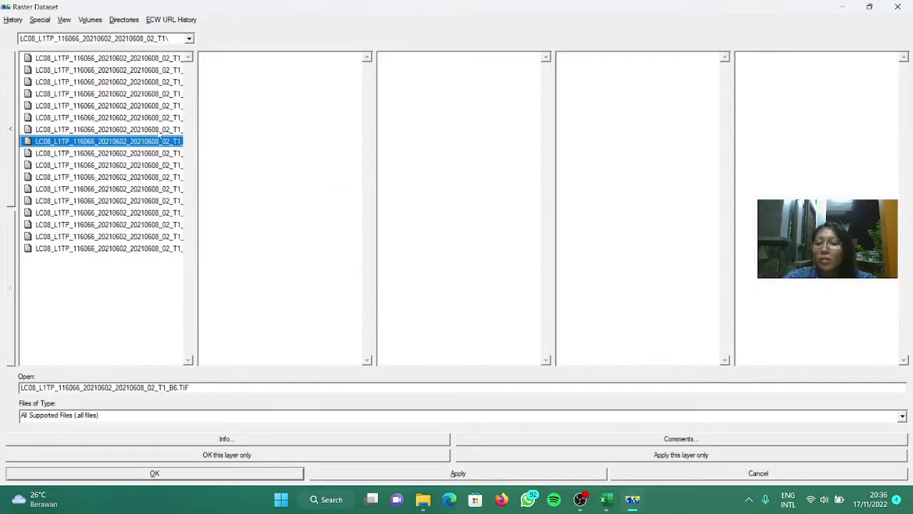
click(160, 131)
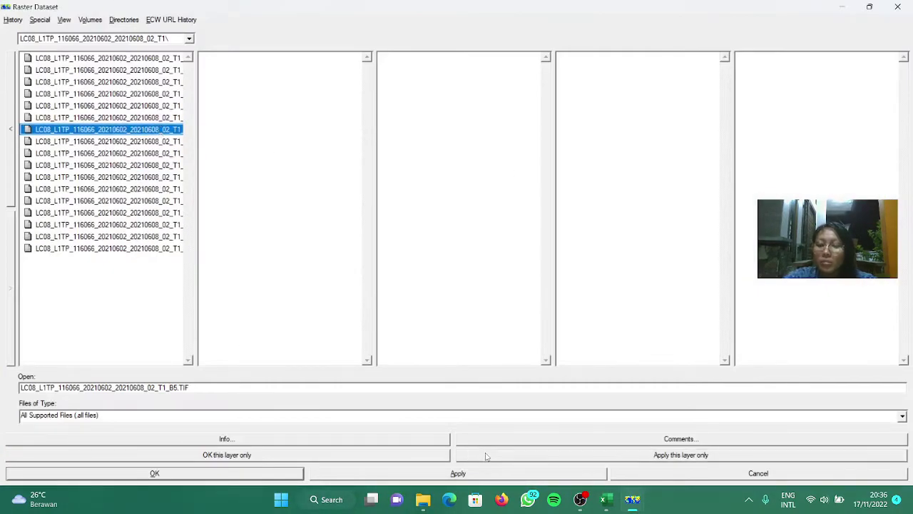
click(285, 474)
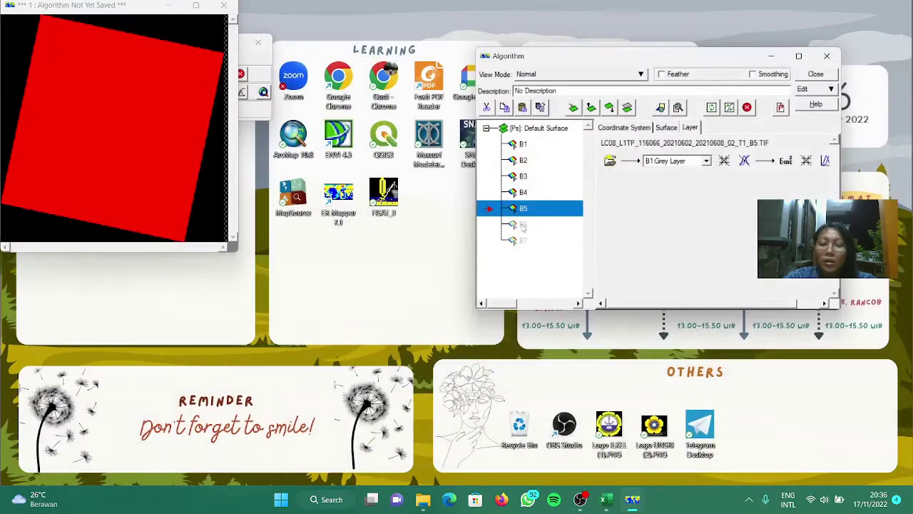
Load LC08_L1TP_116066_20210602_20210608_02_T1_B6.TIF from the scene folder under C:\Universitas Sriwijaya\Semester 3\Data Klasifikasi Terbimbing into layer B6.
click(524, 224)
click(613, 162)
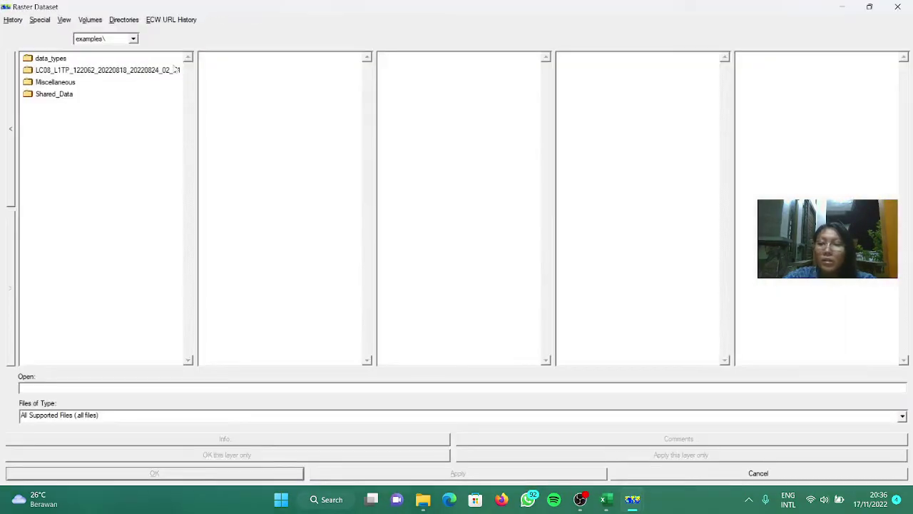
click(134, 38)
click(120, 49)
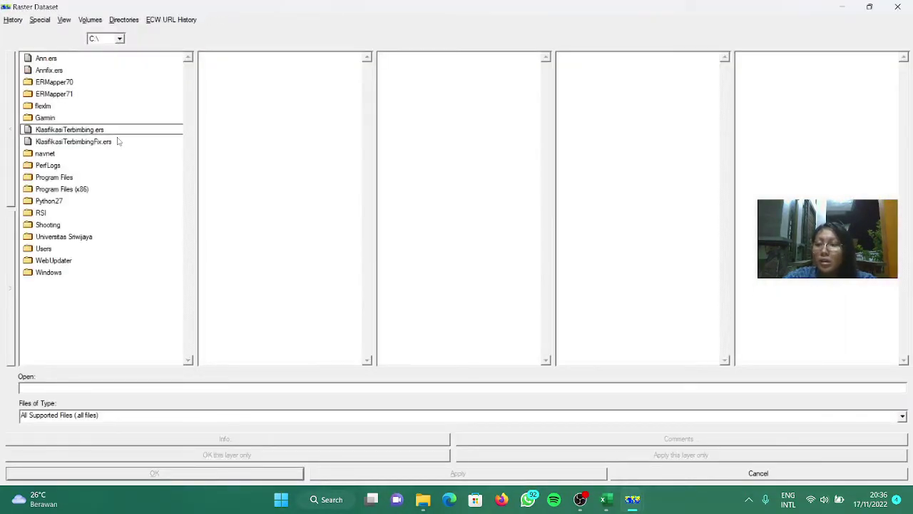
double_click(85, 239)
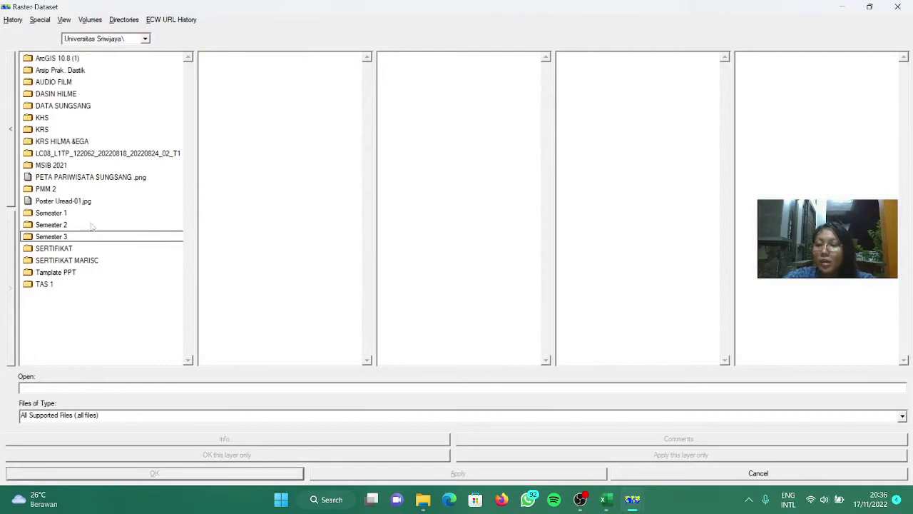
double_click(89, 237)
double_click(104, 107)
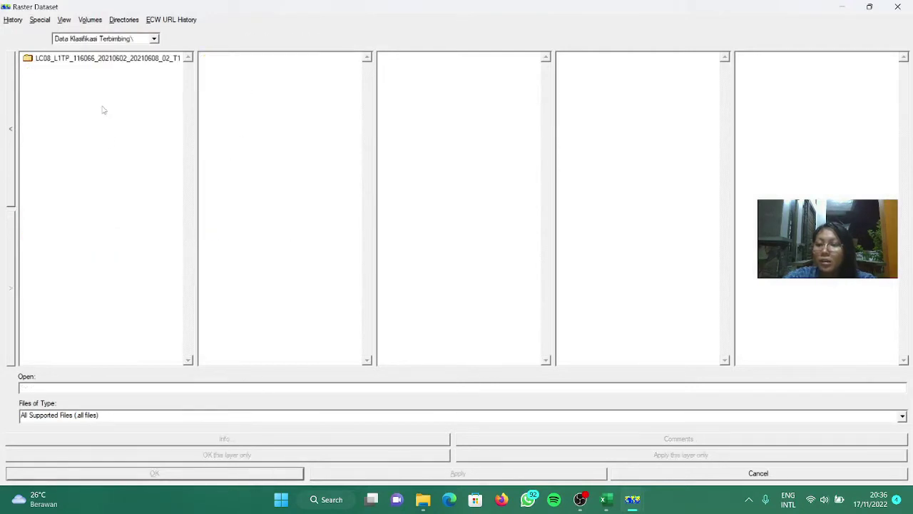
double_click(100, 58)
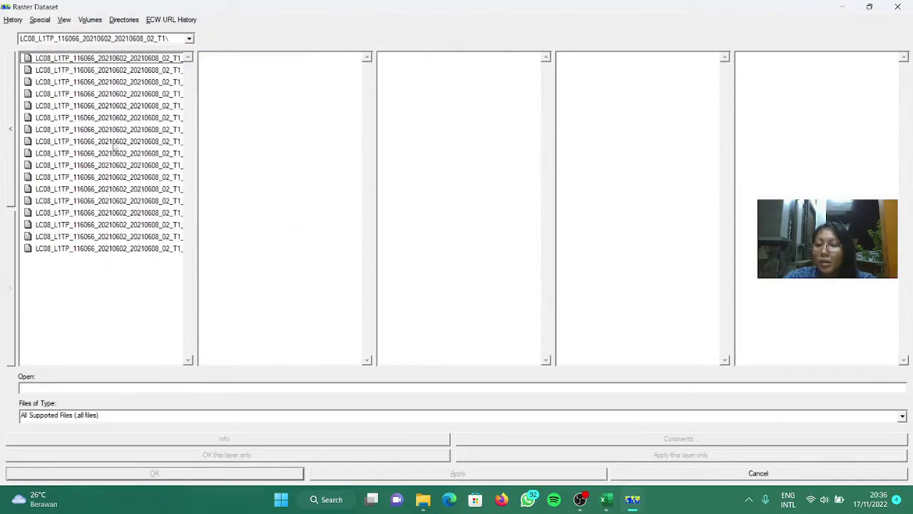
click(114, 152)
click(115, 144)
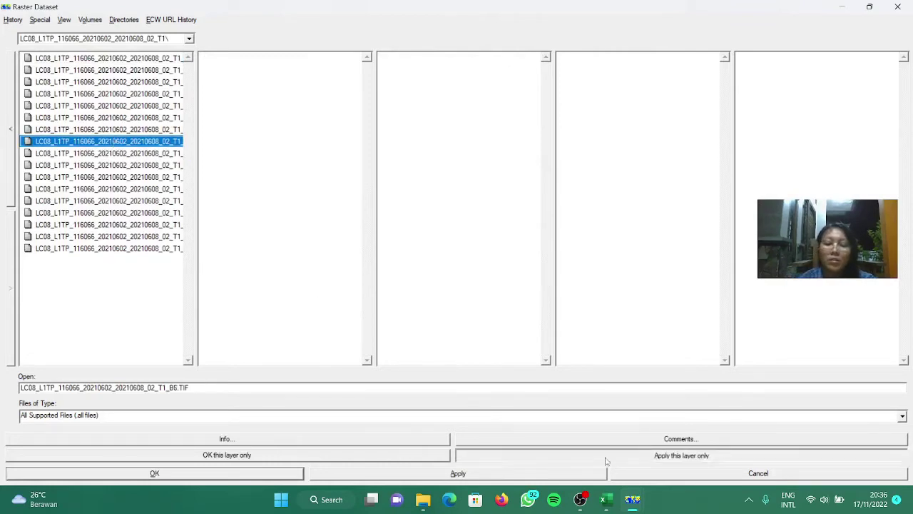
click(289, 473)
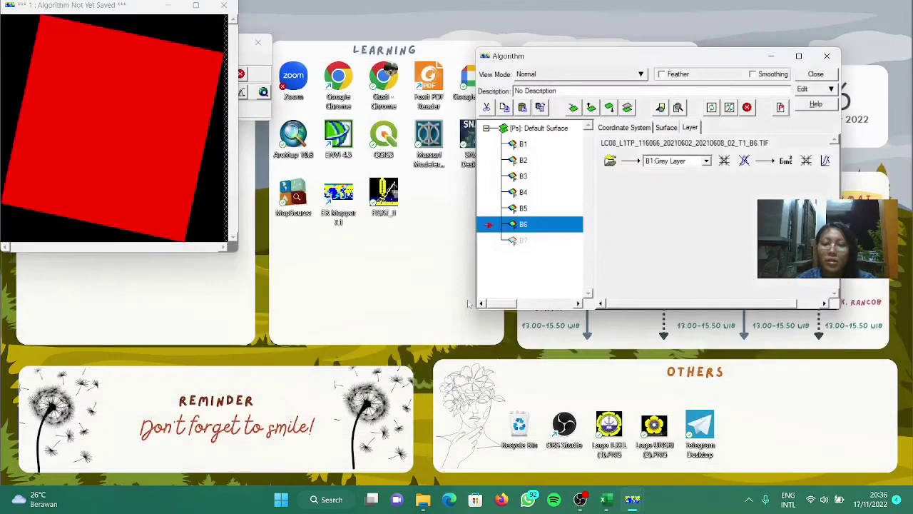
Load LC08_L1TP_116066_20210602_20210608_02_T1_B7.TIF from the scene folder under C:\Universitas Sriwijaya\Semester 3\Data Klasifikasi Terbimbing into layer B7.
click(517, 241)
click(612, 162)
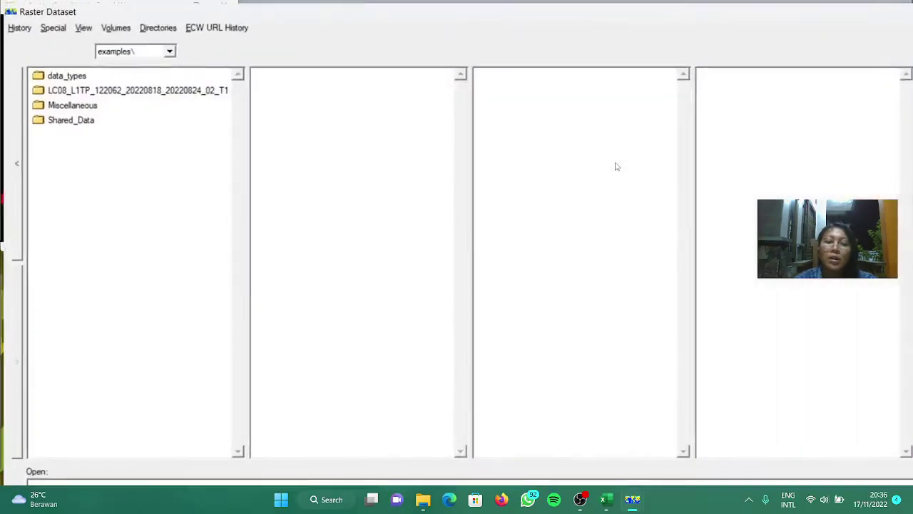
click(134, 40)
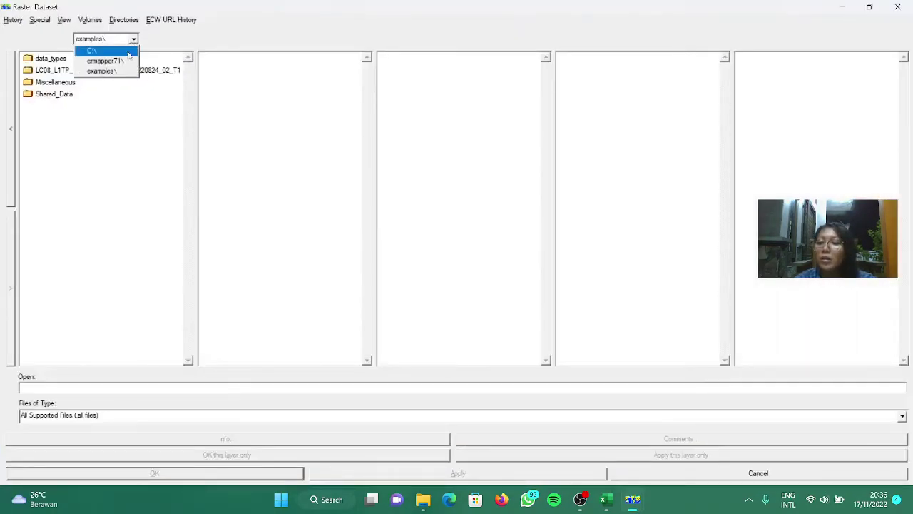
click(127, 52)
double_click(99, 241)
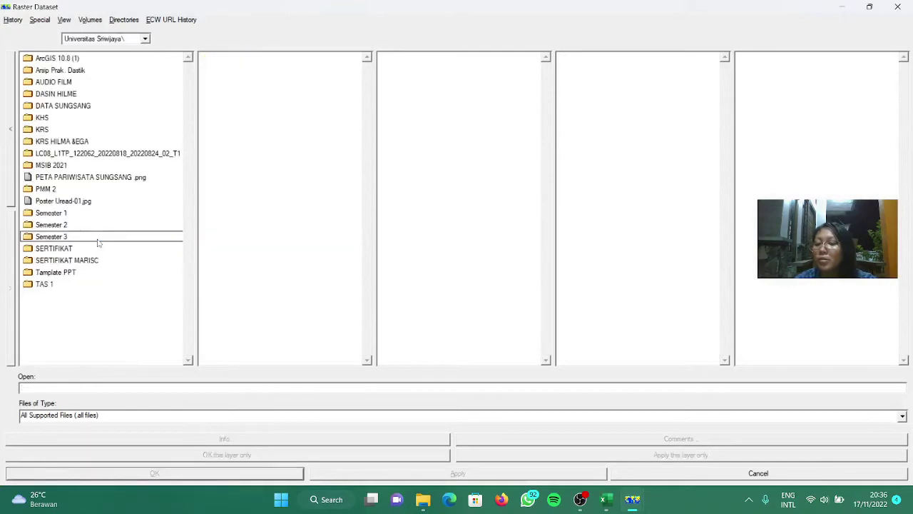
double_click(84, 238)
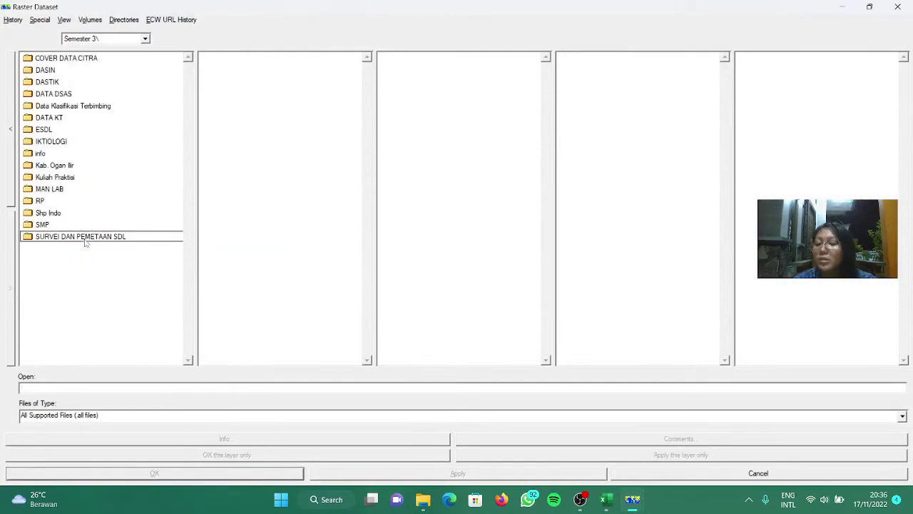
double_click(85, 107)
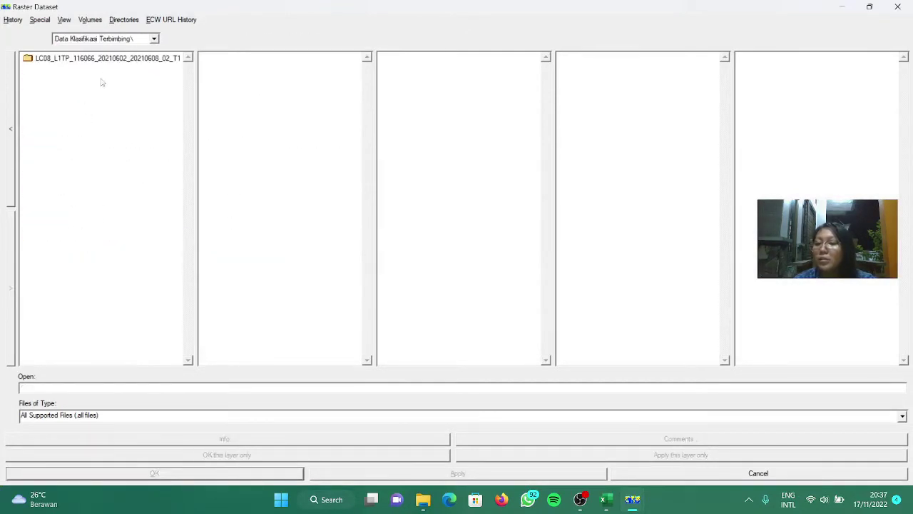
double_click(108, 61)
click(108, 143)
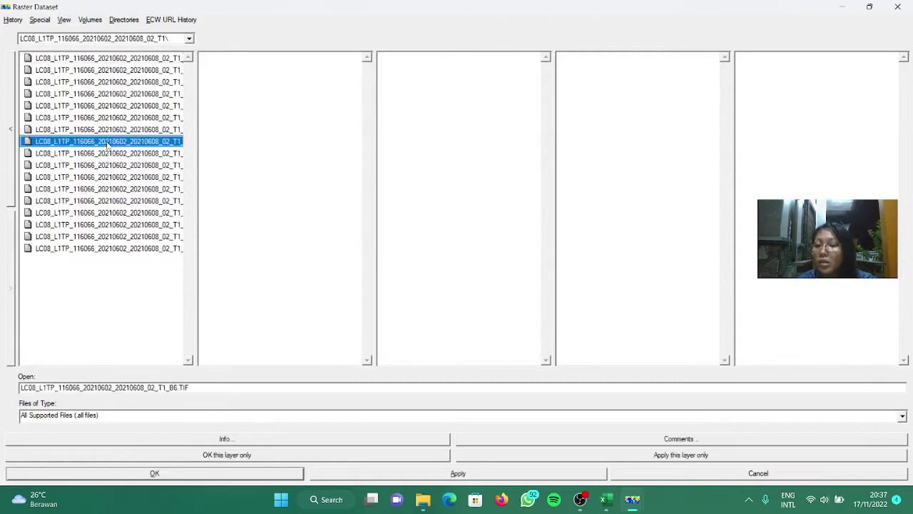
click(109, 155)
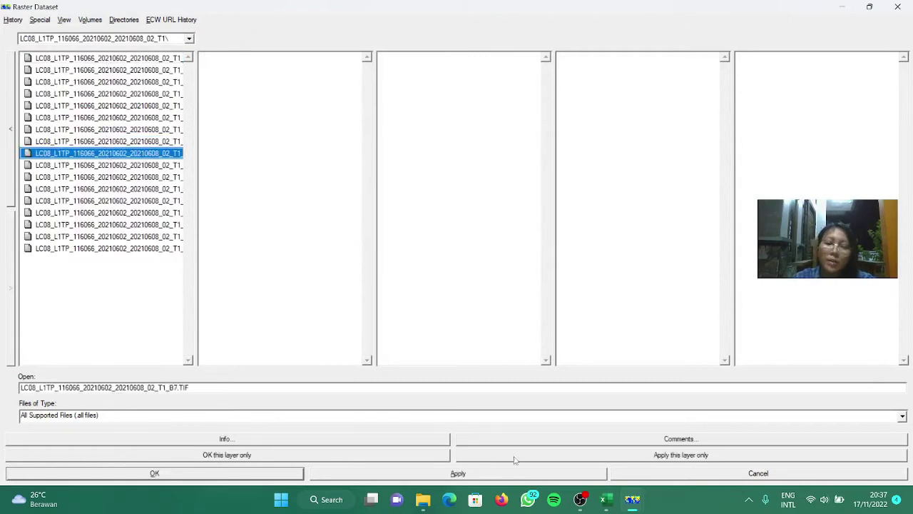
click(271, 472)
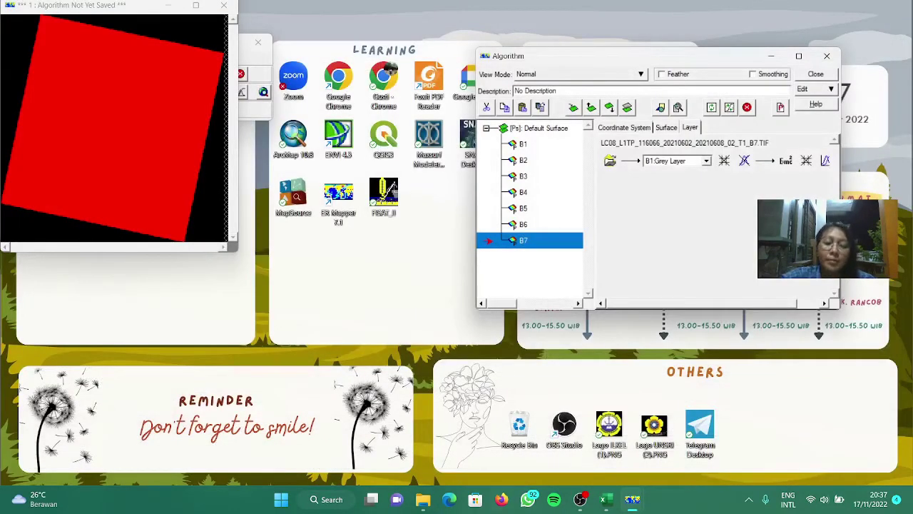
Switch to data excel ermapper.xlsx in Excel and copy the Band 4 reflectance formula from cell E23.
click(605, 499)
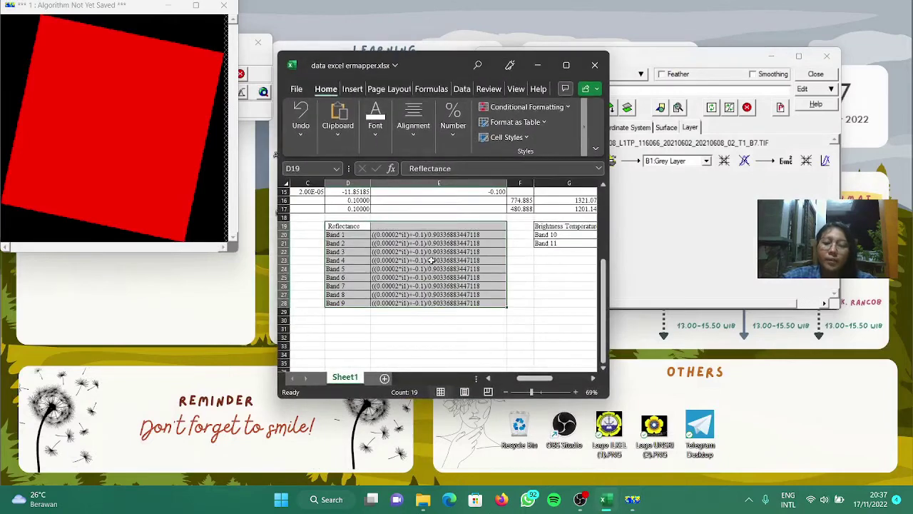
click(439, 260)
key(ctrl+c)
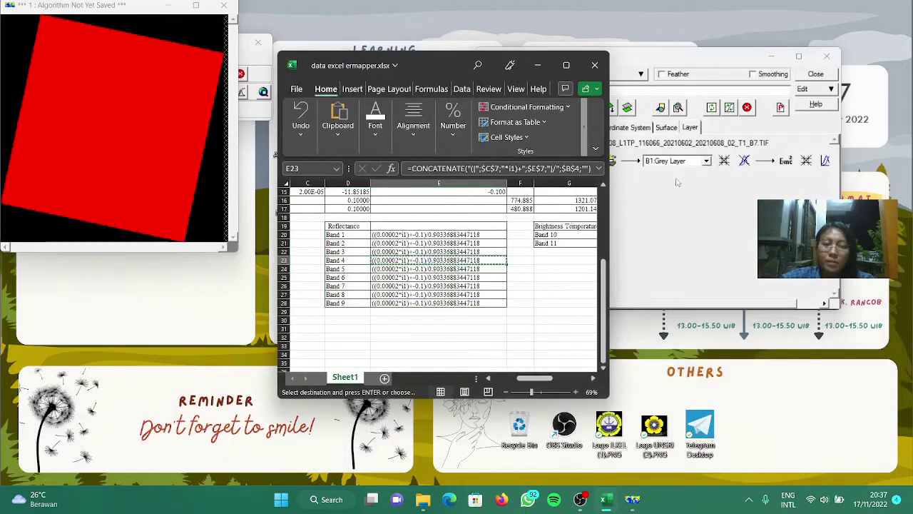
Return to ER Mapper, open the Formula Editor for layer B1 and clear its default INPUT1 expression.
click(614, 239)
click(514, 145)
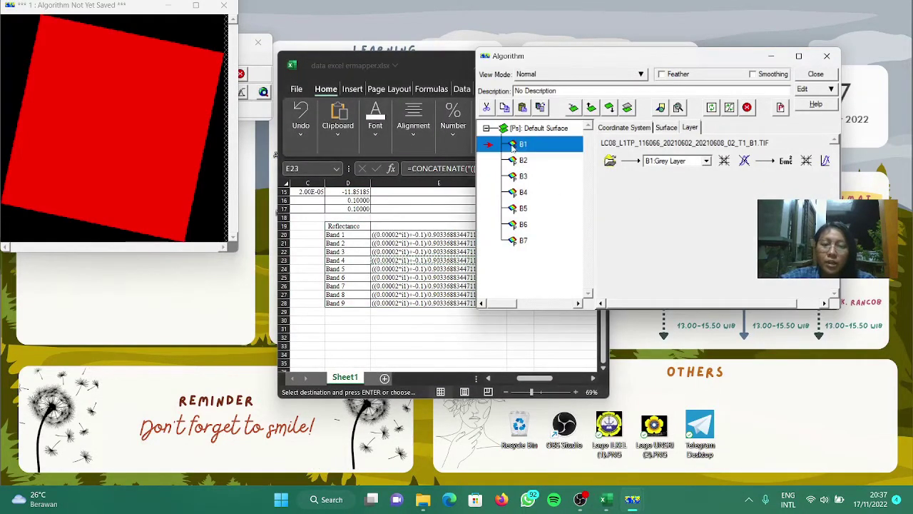
click(787, 162)
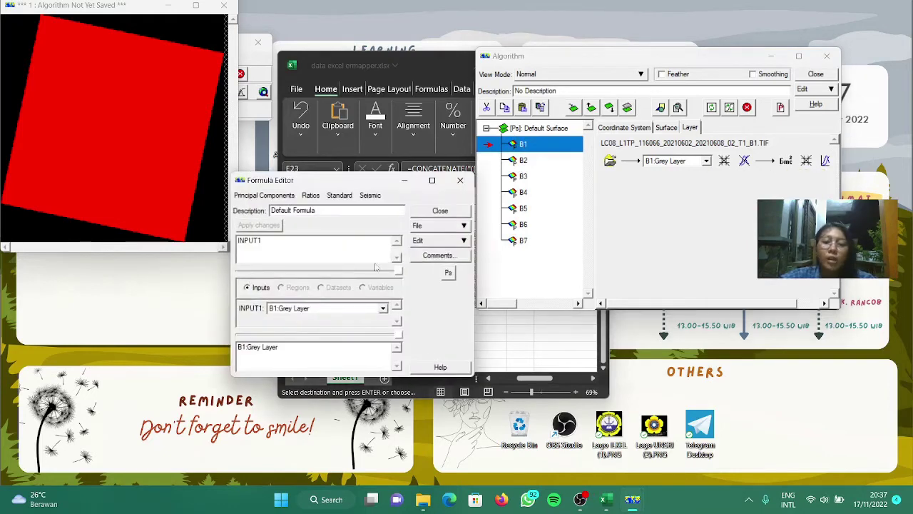
drag(332, 254, 235, 239)
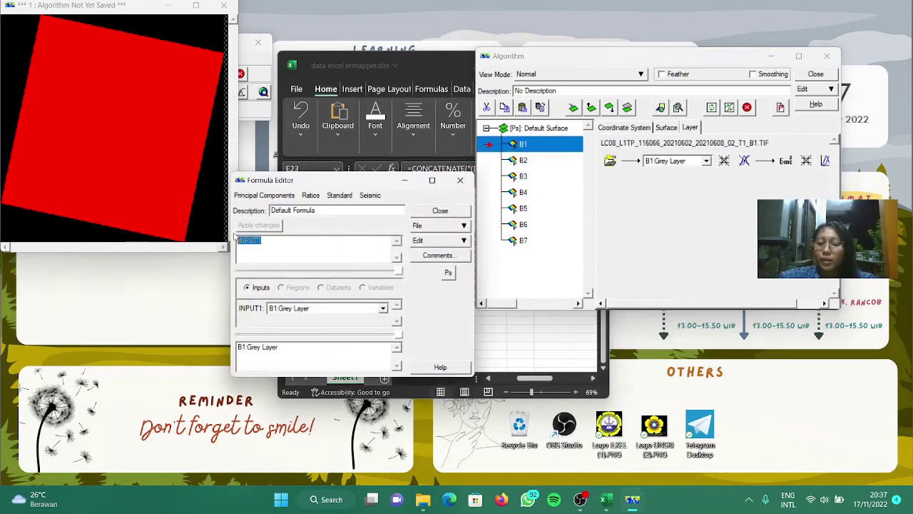
key(Delete)
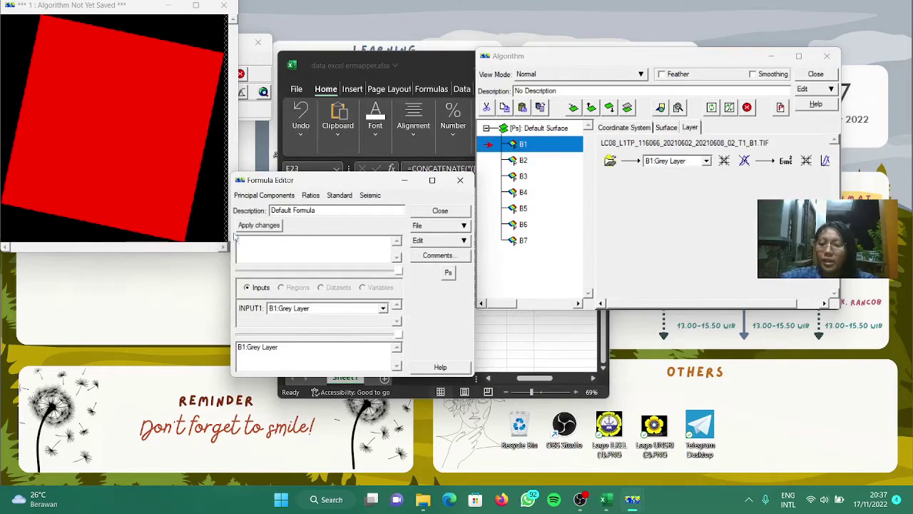
Switch to data excel ermapper.xlsx in Excel and copy the Band 8 reflectance formula from cell E27.
click(605, 499)
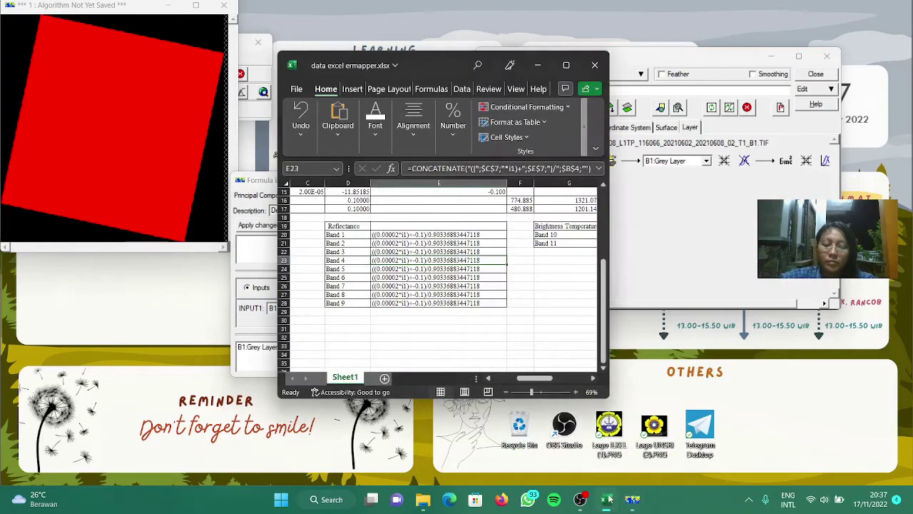
click(443, 276)
click(442, 292)
key(ctrl+c)
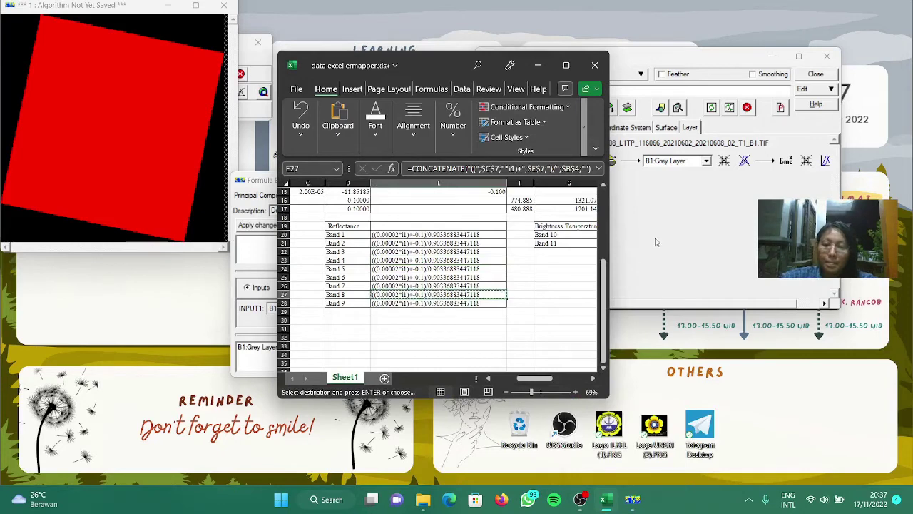
Return to ER Mapper's Formula Editor, paste ((0.00002*i1)+-0.1)/0.90336883447118 as layer B1's formula and apply it.
key(alt+Tab)
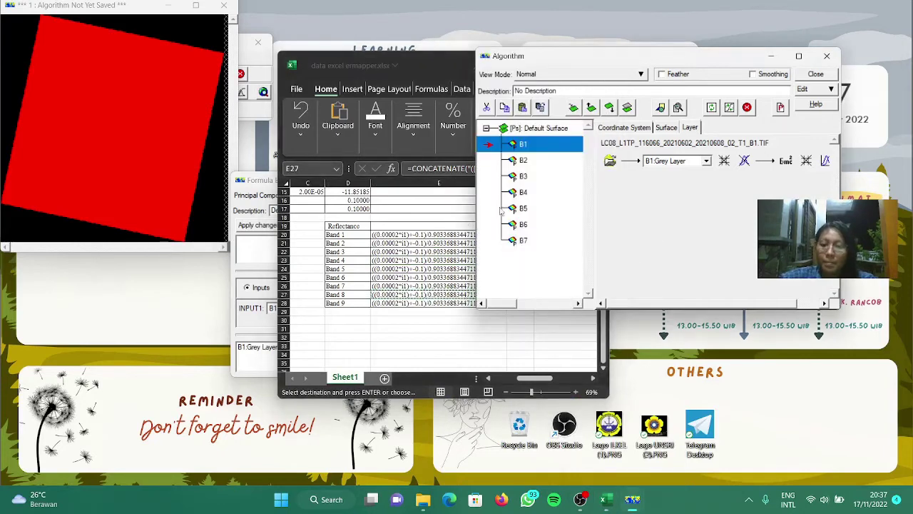
click(261, 187)
key(ctrl+v)
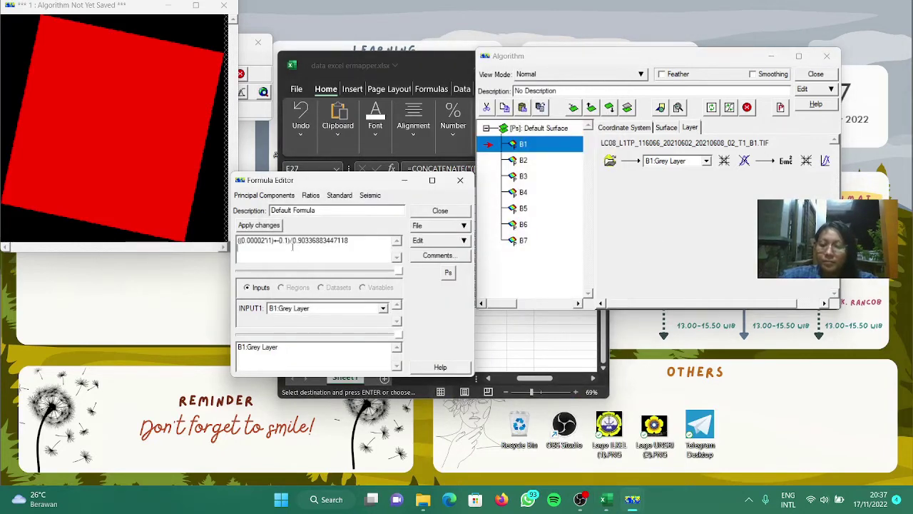
click(274, 227)
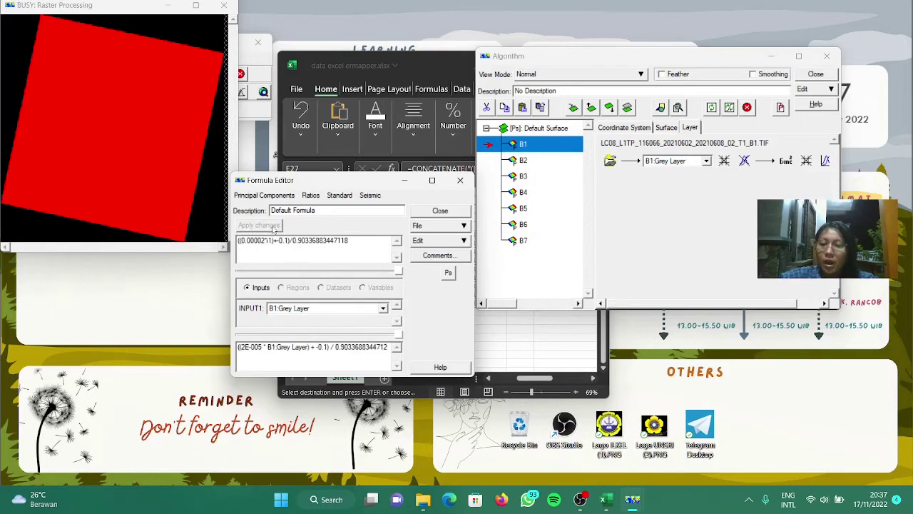
Replace layer B2's INPUT1 expression with the copied formula ((0.00002*i1)+-0.1)/0.90336883447118 and apply the change.
click(539, 162)
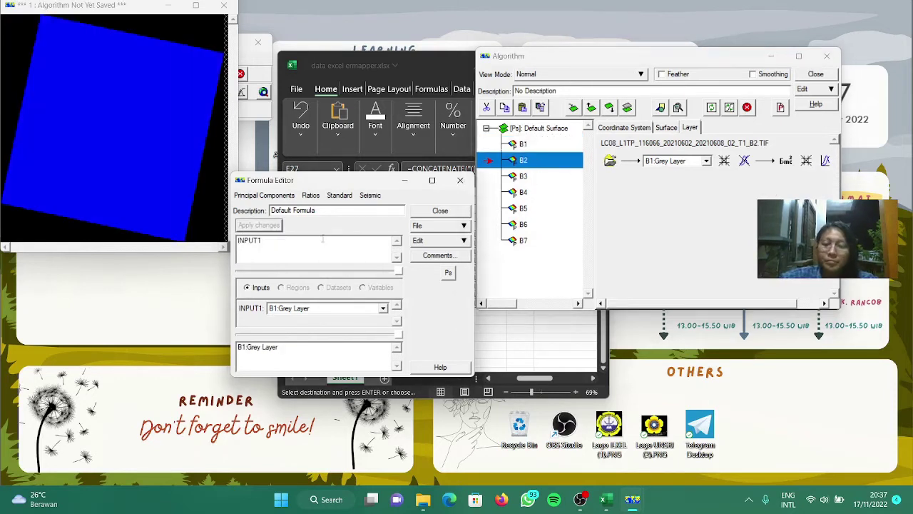
double_click(238, 243)
key(ctrl+v)
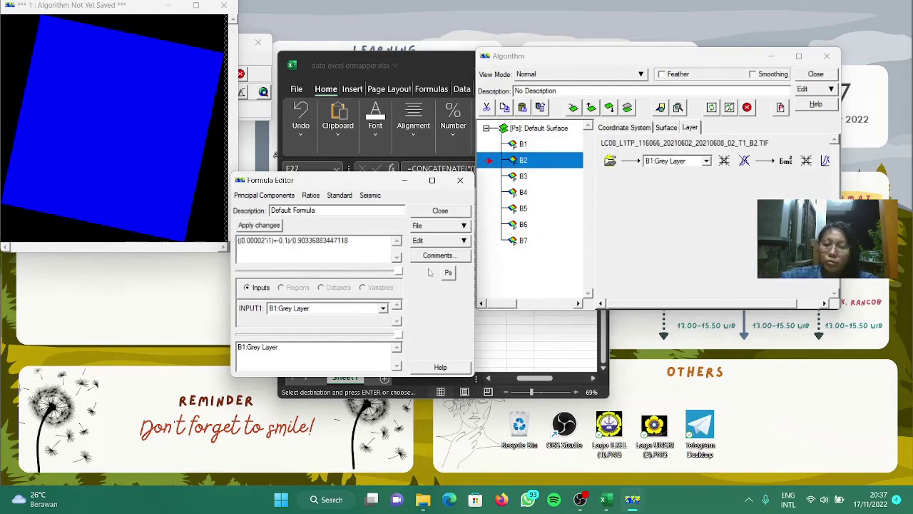
click(256, 225)
Replace layer B3's INPUT1 expression with the copied formula ((0.00002*i1)+-0.1)/0.90336883447118 and apply the change.
click(535, 181)
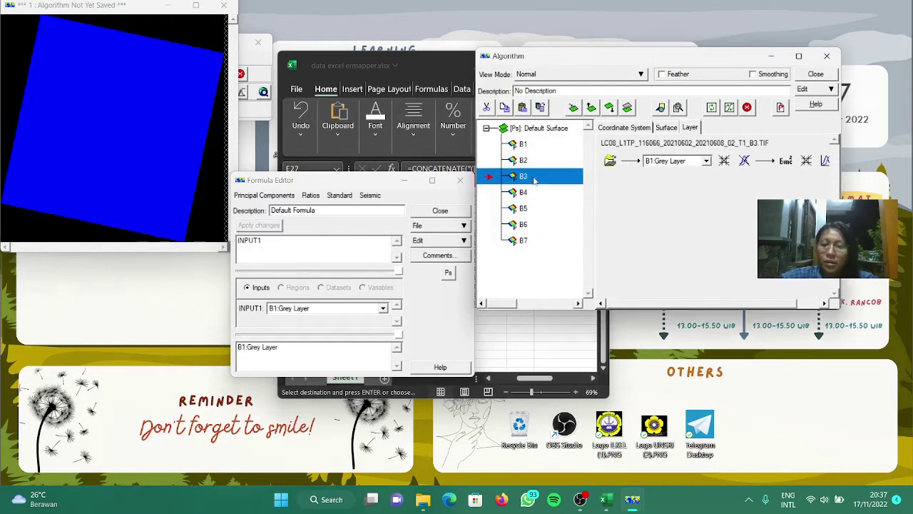
drag(302, 245, 224, 245)
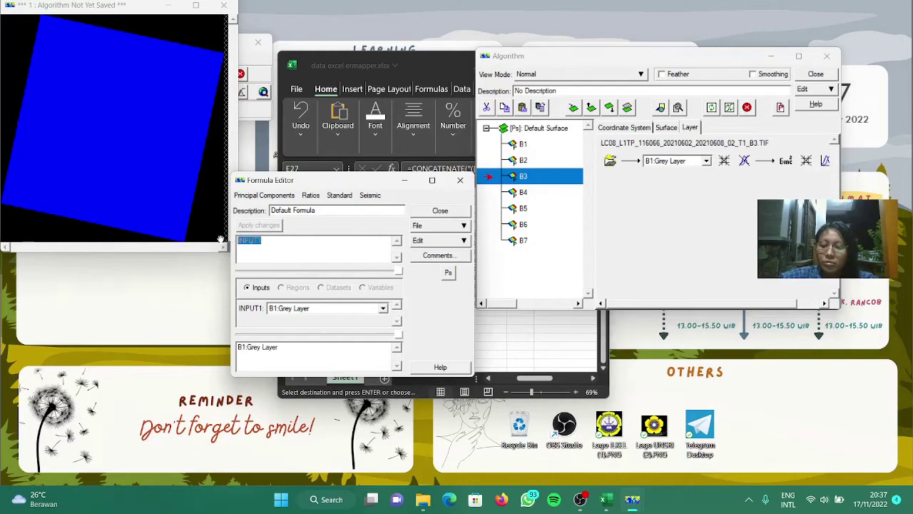
key(ctrl+v)
click(250, 226)
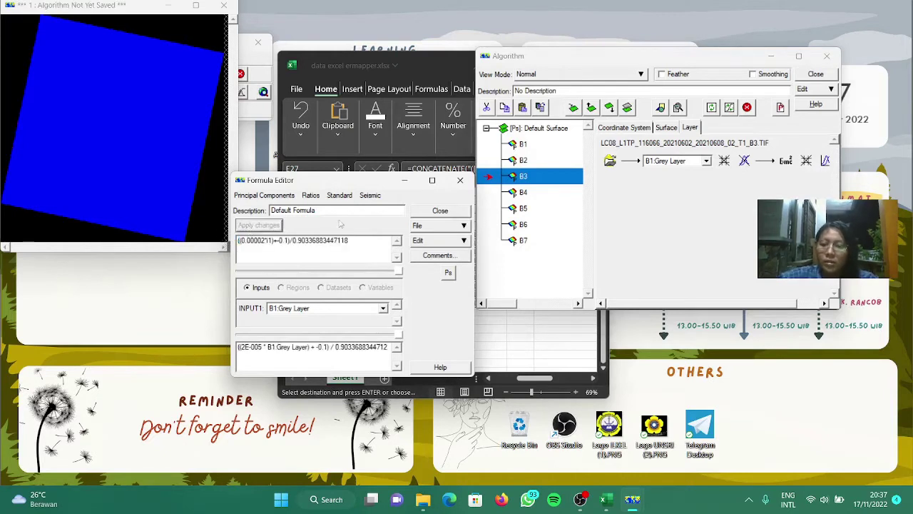
Replace layer B4's INPUT1 expression with the copied formula ((0.00002*i1)+-0.1)/0.90336883447118 and apply the change.
click(528, 193)
drag(322, 245, 226, 240)
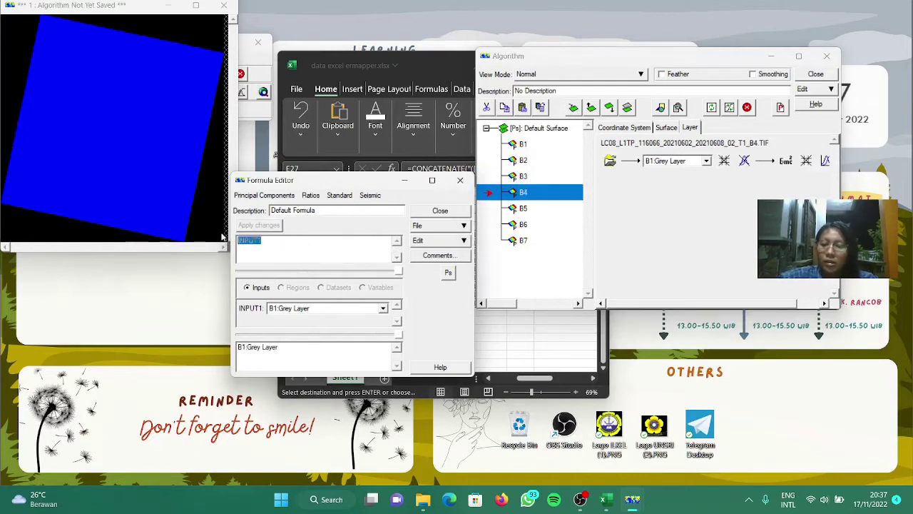
key(ctrl+v)
click(265, 225)
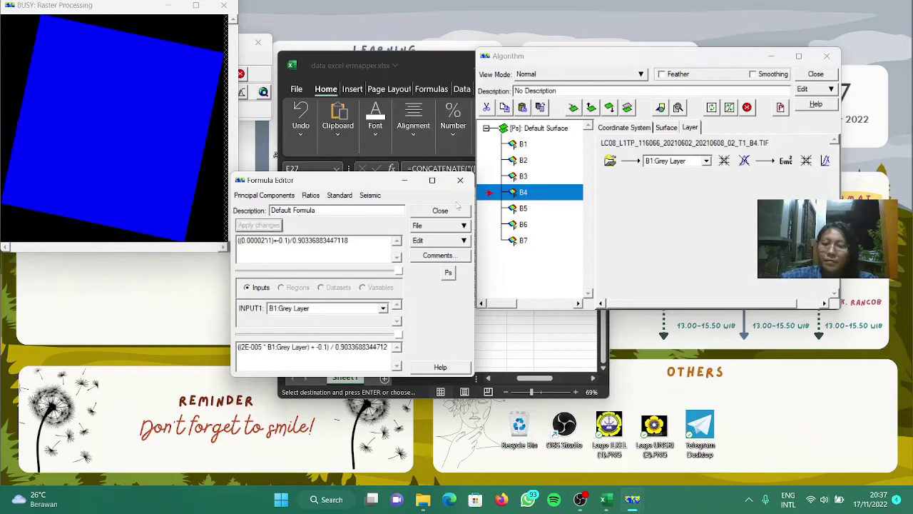
Replace layer B5's INPUT1 expression with the copied formula ((0.00002*i1)+-0.1)/0.90336883447118 and apply the change.
click(523, 208)
drag(282, 245, 220, 235)
key(ctrl+v)
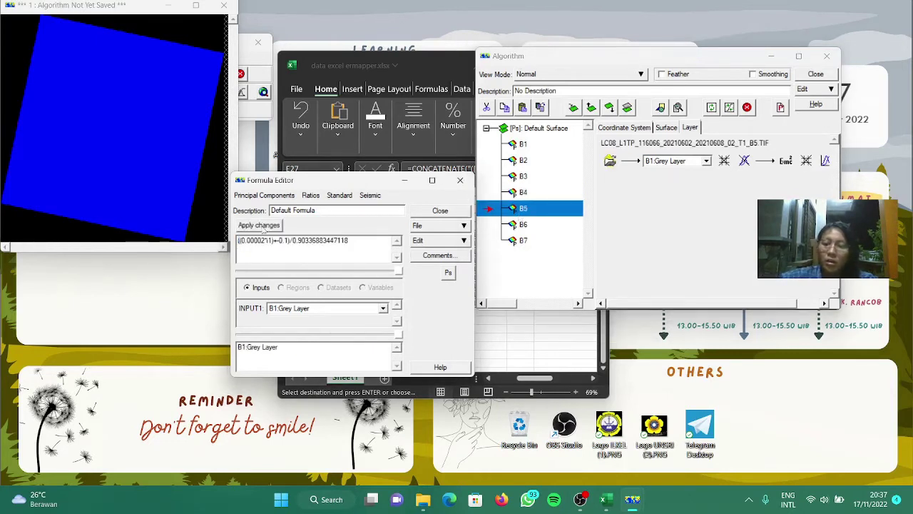
click(261, 226)
Replace layer B6's INPUT1 expression with the copied formula ((0.00002*i1)+-0.1)/0.90336883447118 and apply the change.
click(546, 227)
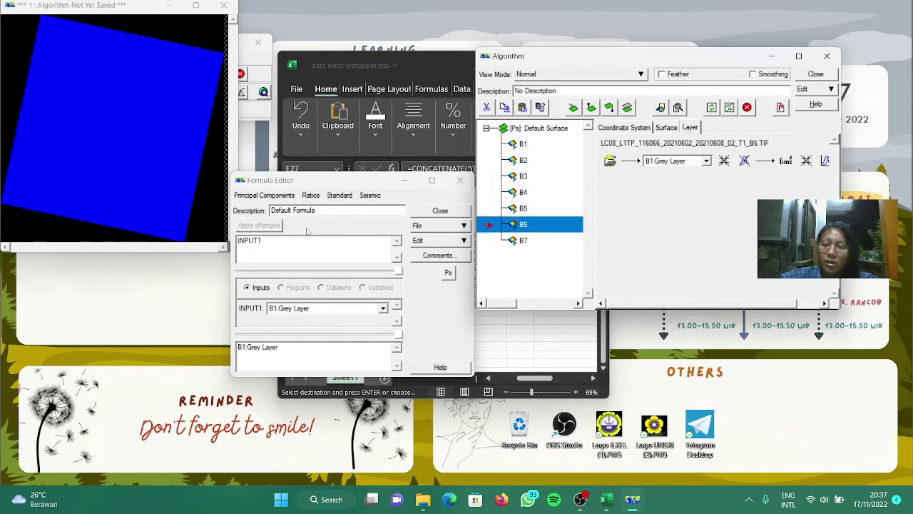
drag(289, 243, 239, 241)
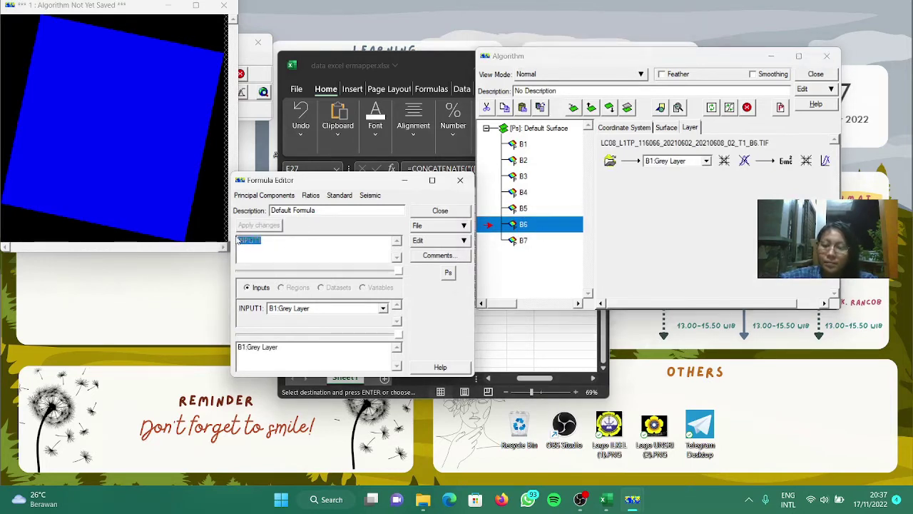
key(ctrl+v)
click(258, 225)
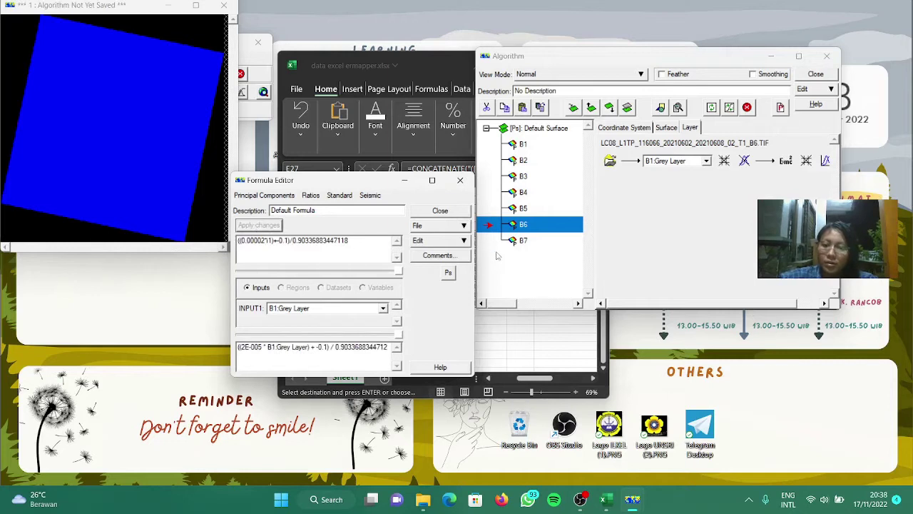
Apply the copied formula ((0.00002*i1)+-0.1)/0.90336883447118 to layer B7 in place of INPUT1, and close the Formula Editor.
click(529, 243)
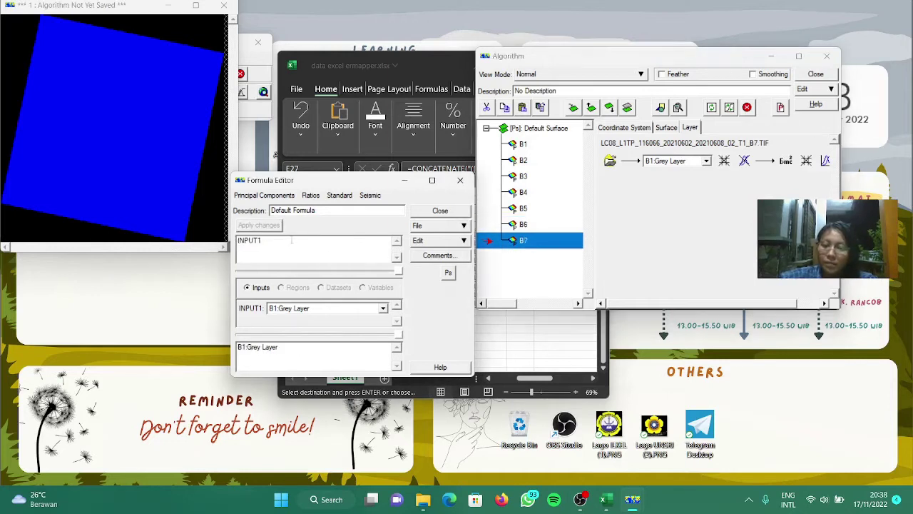
drag(314, 243, 207, 233)
key(ctrl+v)
click(255, 225)
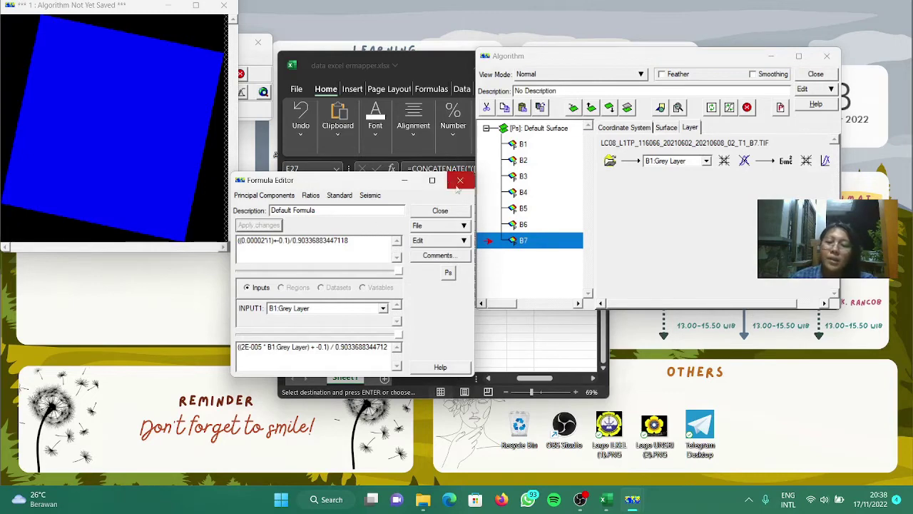
click(414, 187)
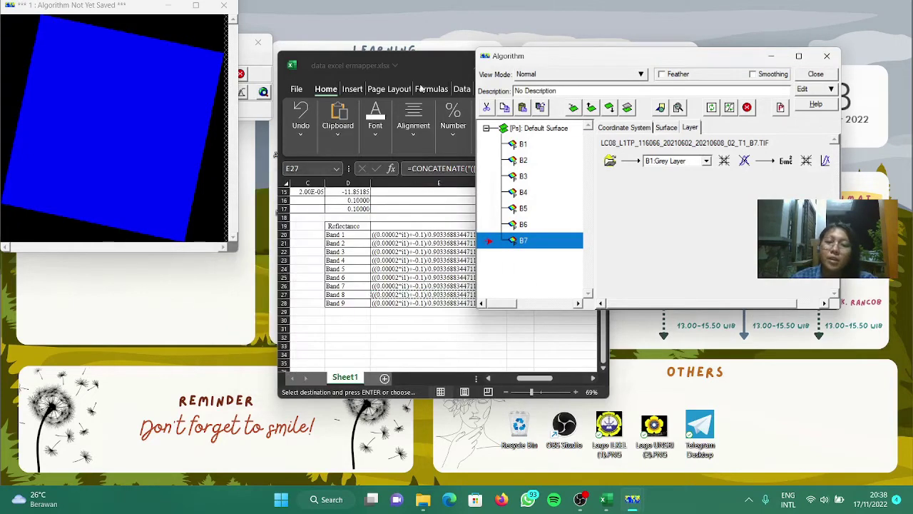
Minimize the Excel workbook and refresh the image with 99% clip on limits.
click(415, 56)
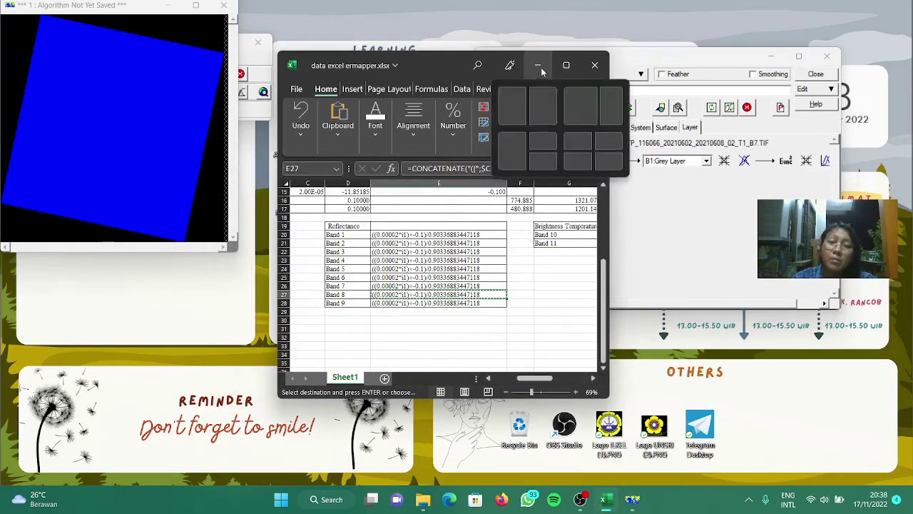
click(540, 66)
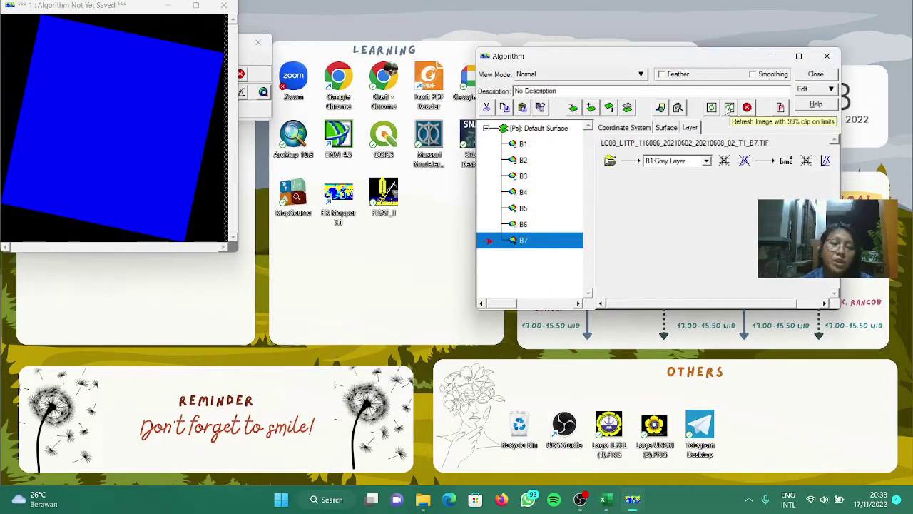
click(729, 108)
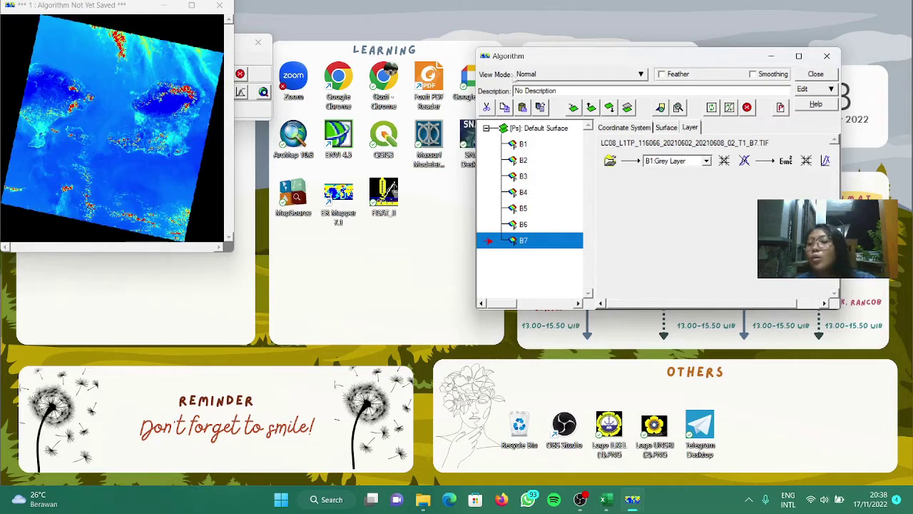
Zoom the image in on the western landmass with a zoom box, and pan until its southern tip and the smaller island are framed.
right_click(76, 129)
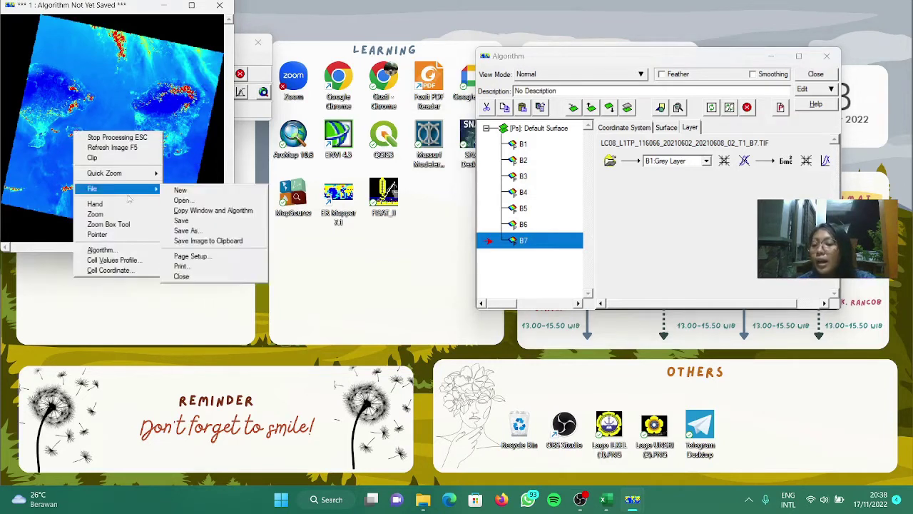
click(109, 224)
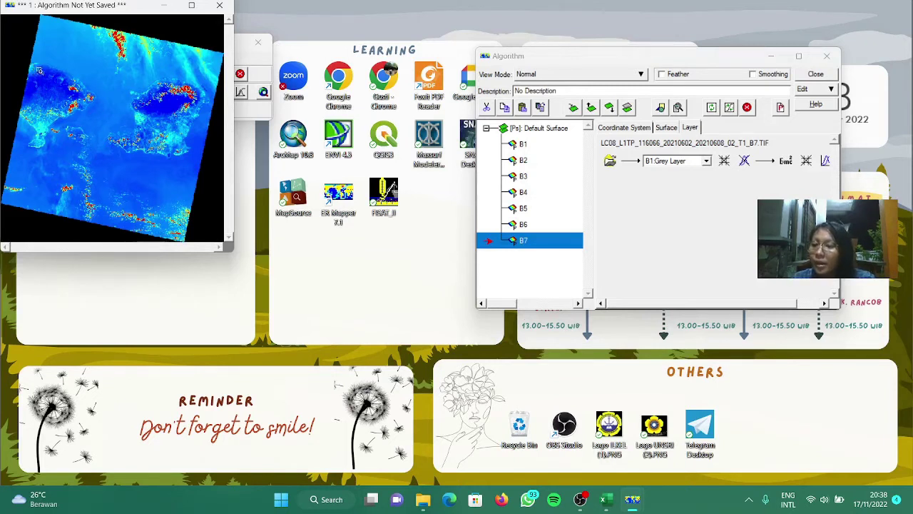
drag(30, 64, 103, 149)
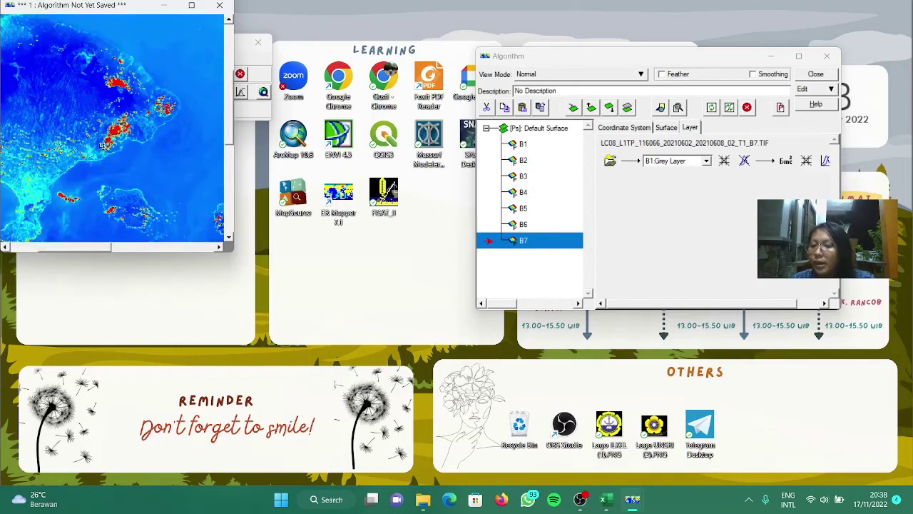
right_click(104, 146)
click(136, 218)
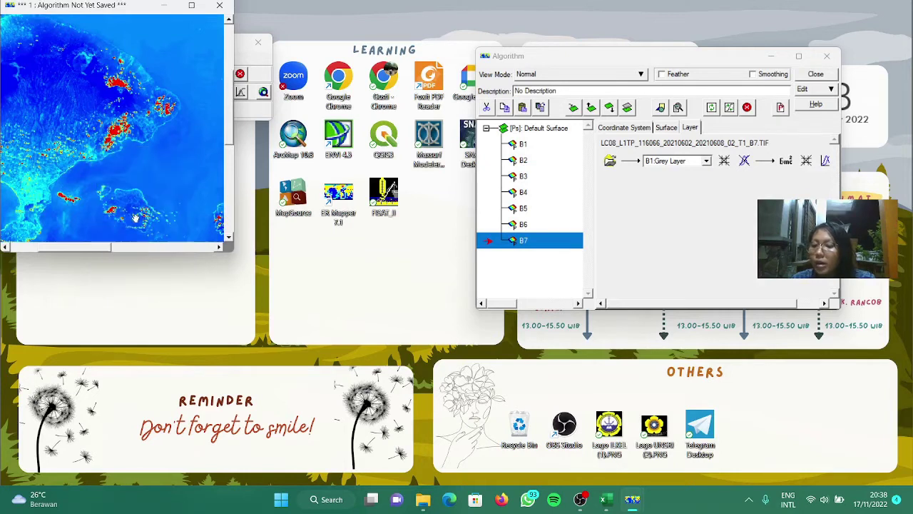
drag(75, 151, 86, 120)
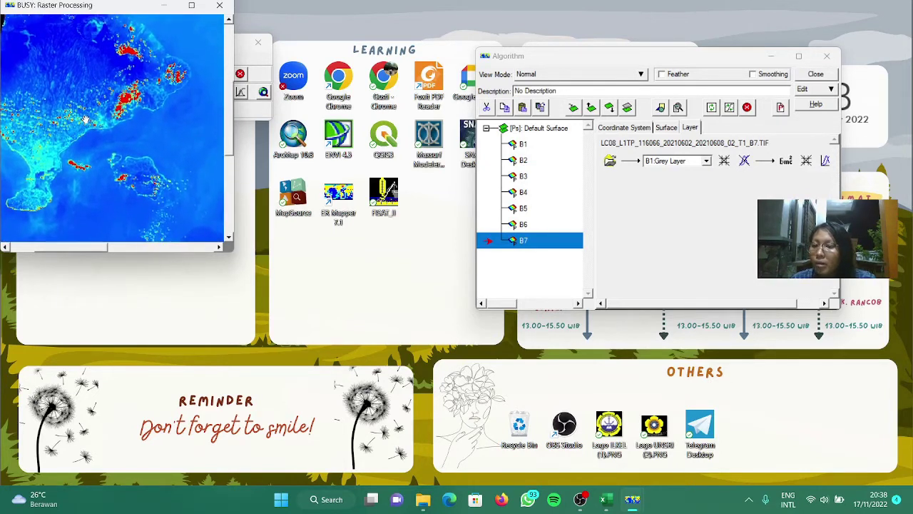
Start saving the image under a new name in the folder Universitas Sriwijaya\Semester 3\Data Klasifikasi Terbimbing.
right_click(84, 109)
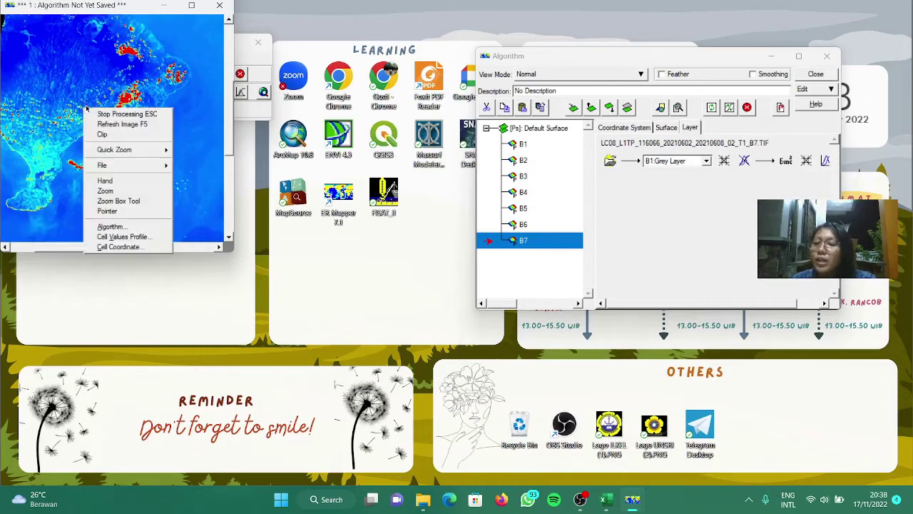
mouse_move(137, 168)
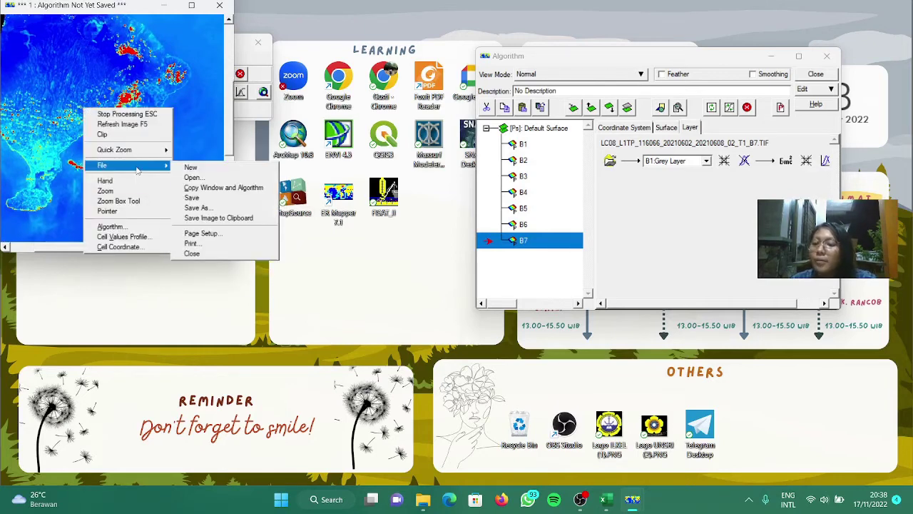
click(203, 207)
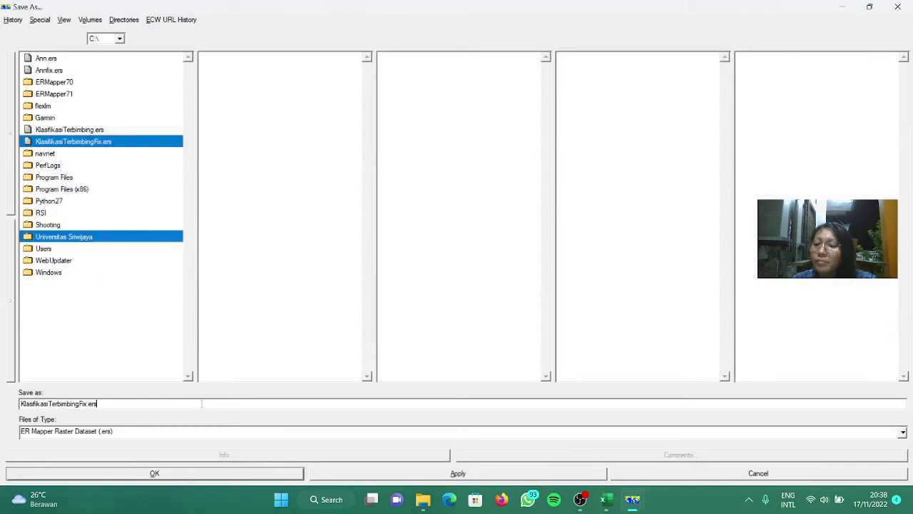
double_click(104, 236)
double_click(101, 214)
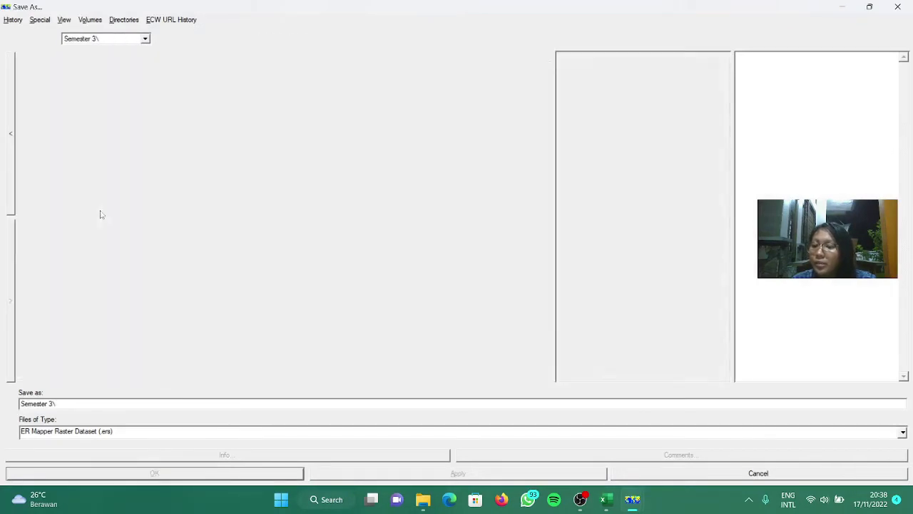
double_click(99, 105)
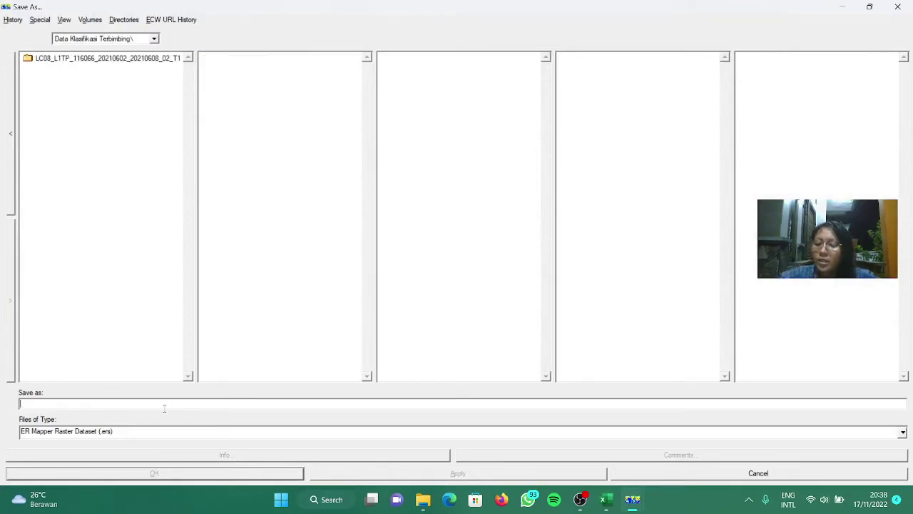
Name the output KLASIFIKASITERBIMBING, choose the ER Mapper Raster Dataset (.ers) type, and confirm the file.
key(Caps_Lock)
text(k)
key(BackSpace)
key(Caps_Lock)
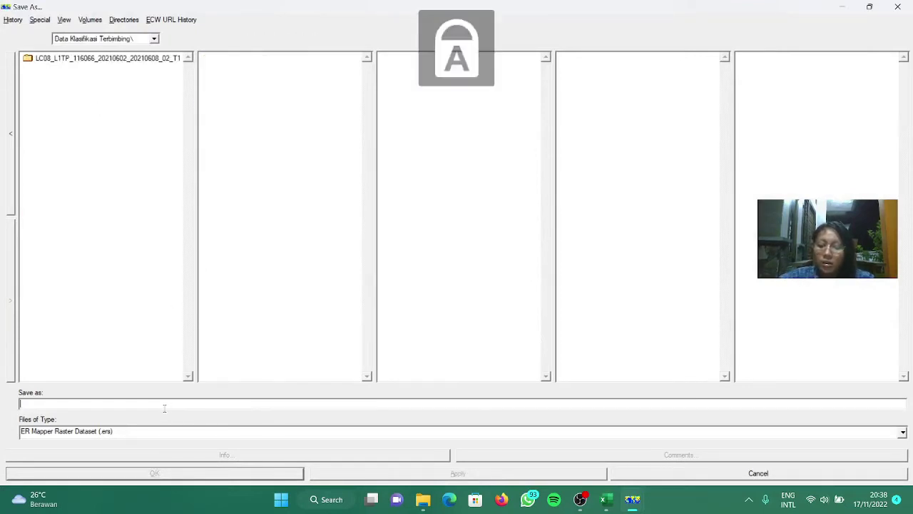
text(KLASIFIKASI)
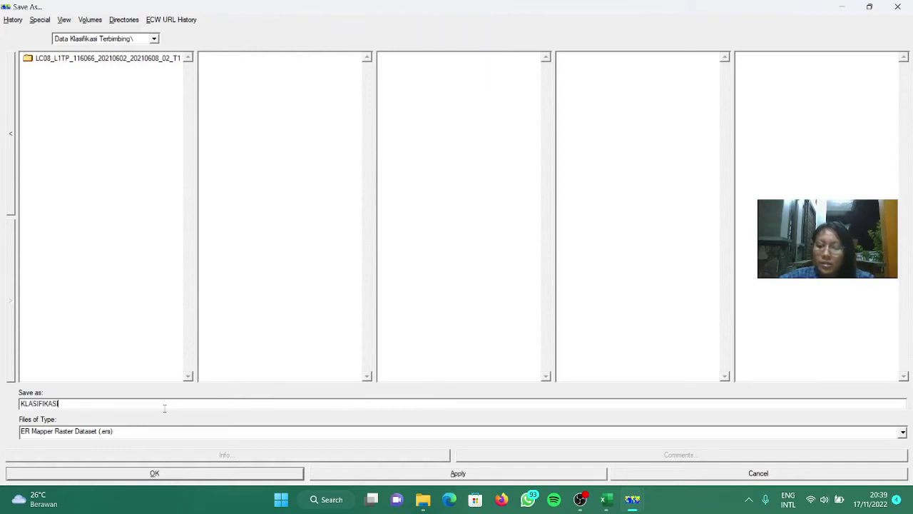
text(TERBIM)
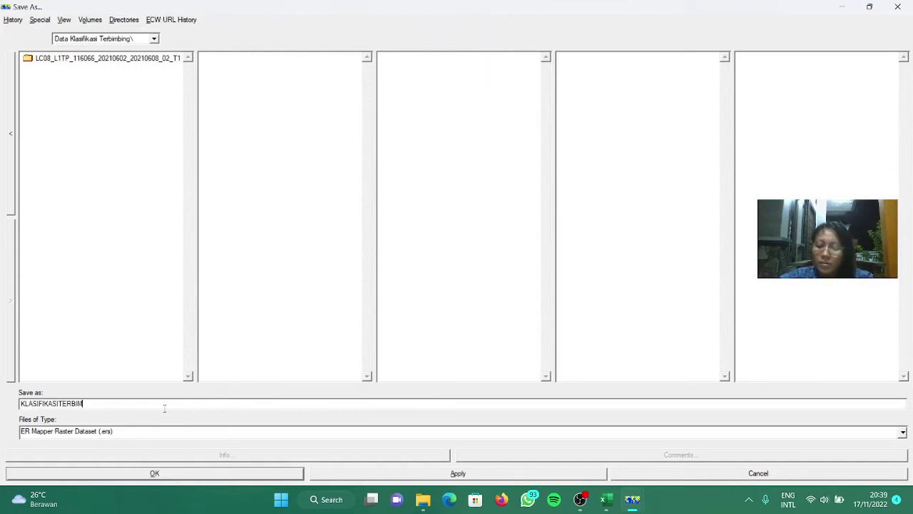
text(BING)
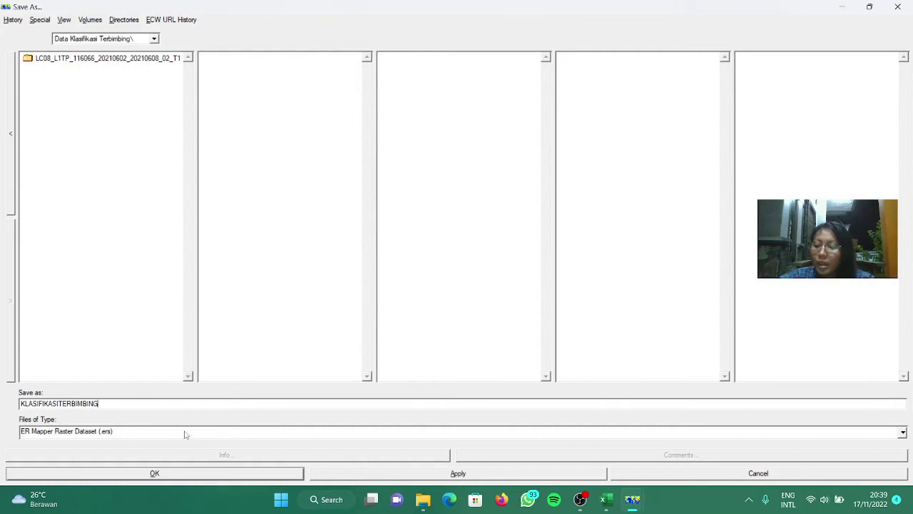
click(184, 432)
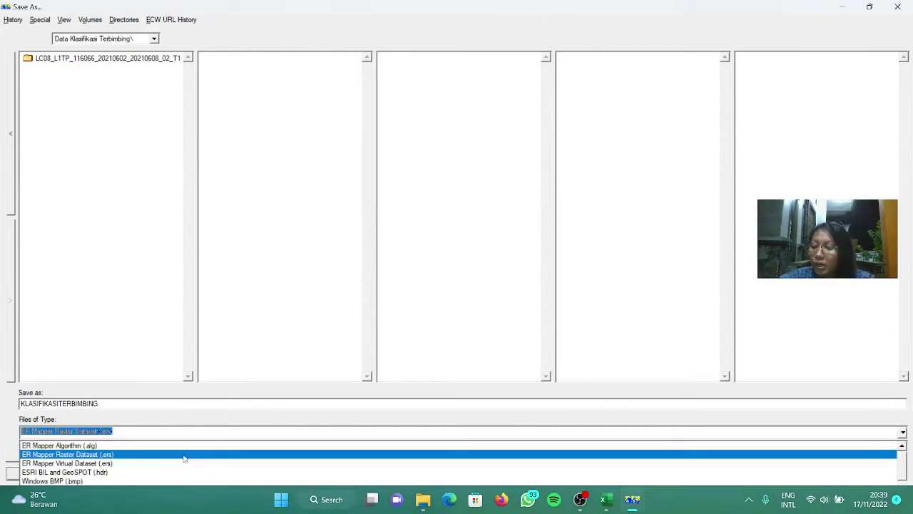
click(184, 454)
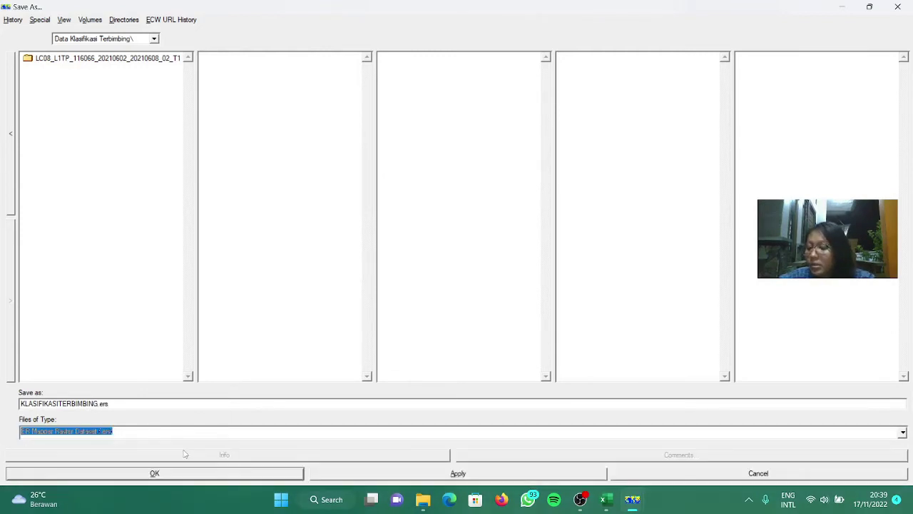
click(256, 474)
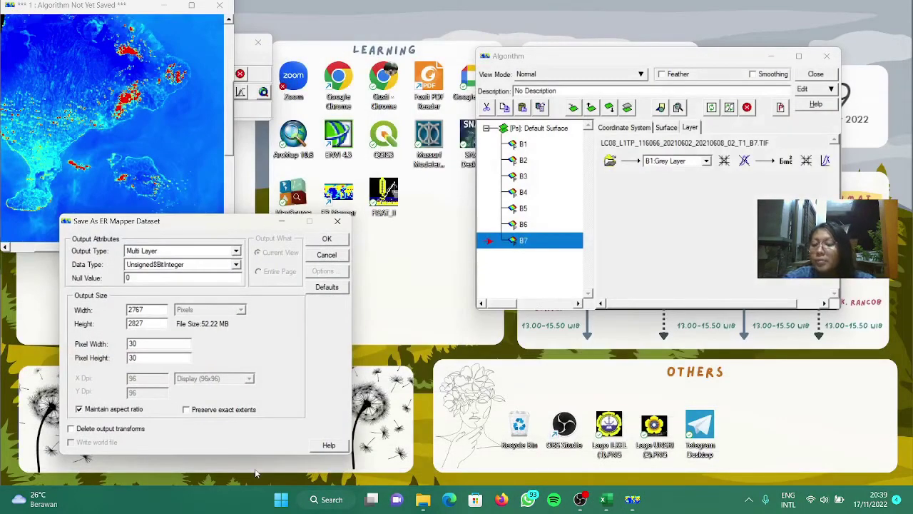
Set the output data type to IEEE4ByteReal and save the multi-layer dataset.
click(237, 265)
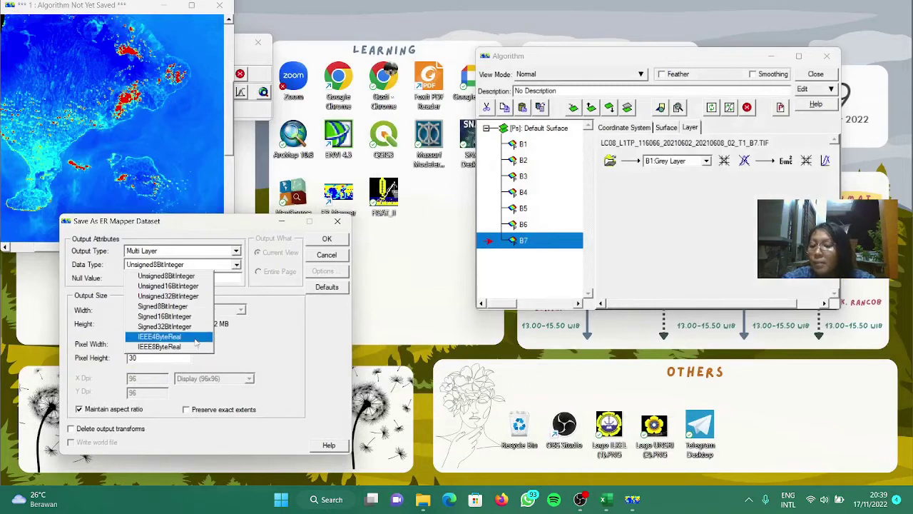
click(171, 336)
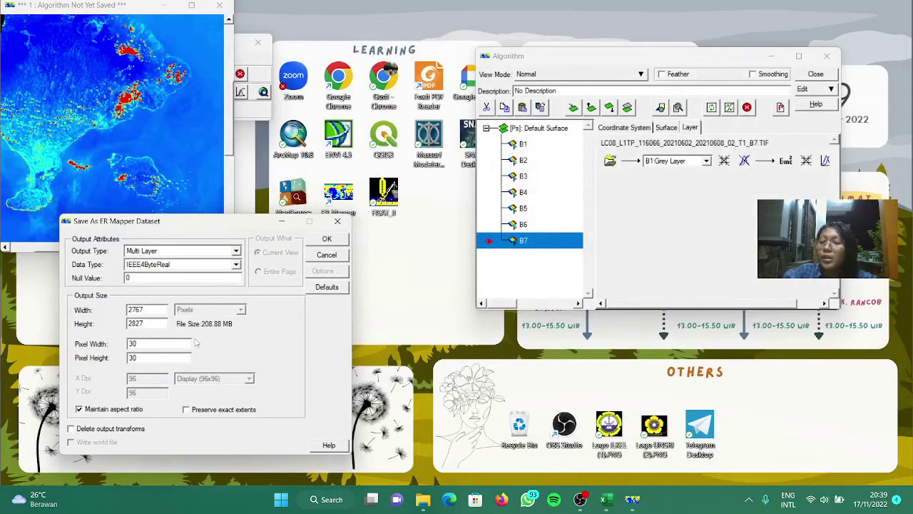
click(321, 240)
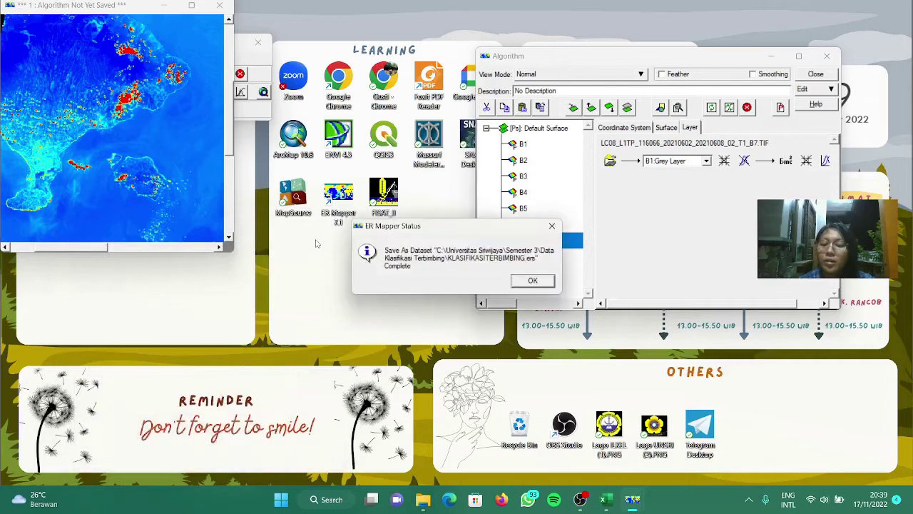
click(519, 280)
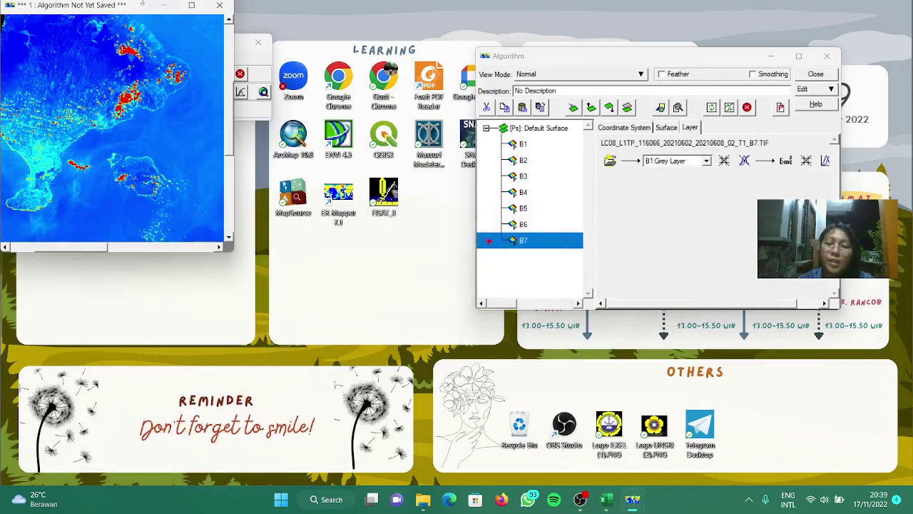
Move the existing image window clear of the toolbar, and open a new image window with its algorithm settings.
drag(110, 5, 242, 175)
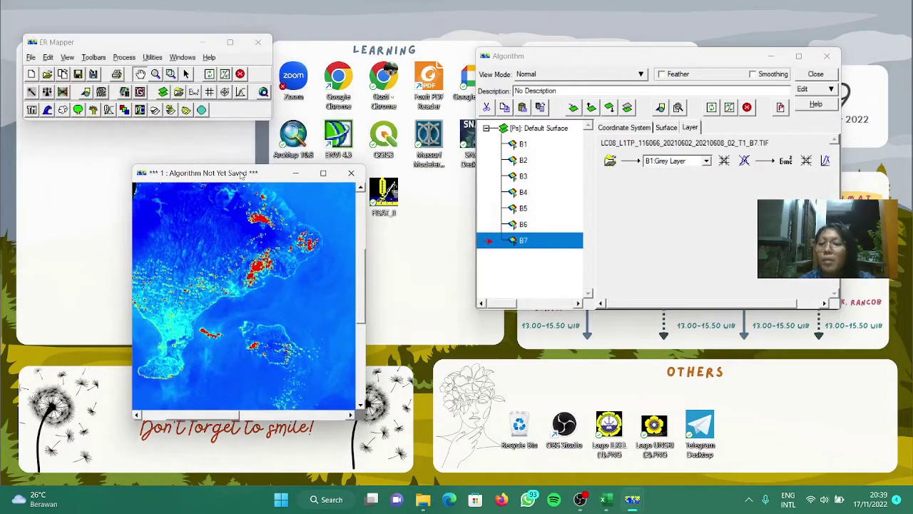
click(31, 74)
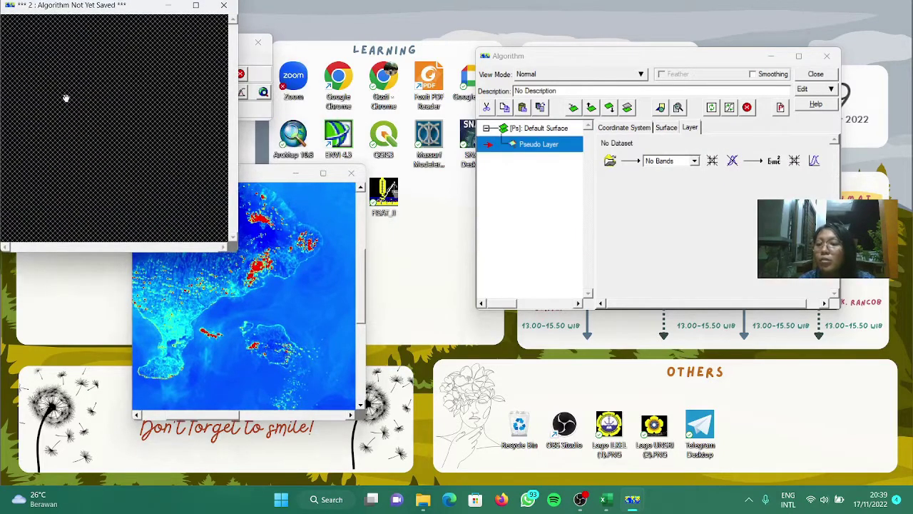
right_click(69, 102)
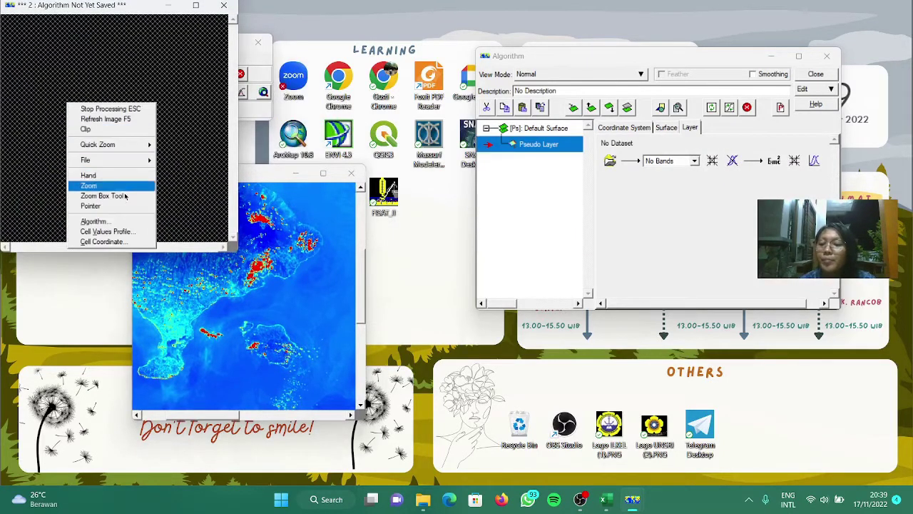
click(127, 221)
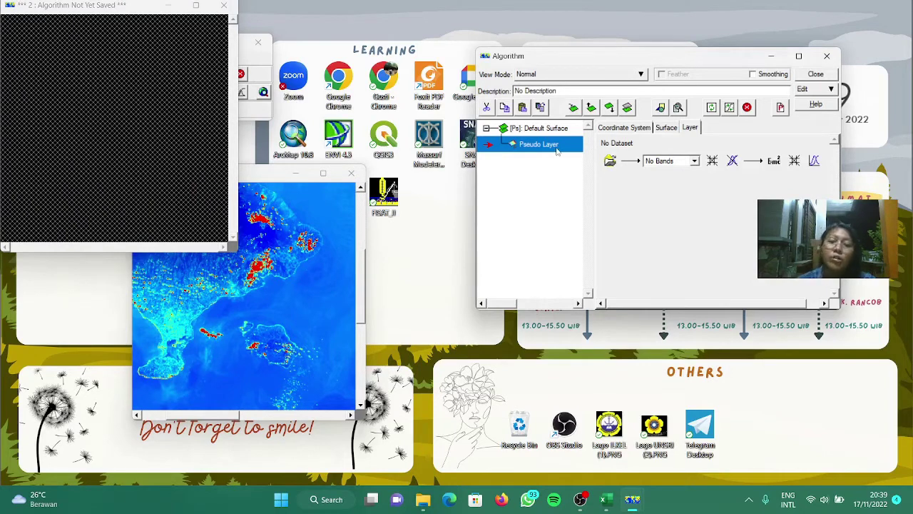
Load KLASIFIKASITERBIMBING.ers from Universitas Sriwijaya\Semester 3\Data Klasifikasi Terbimbing into the new window.
click(609, 161)
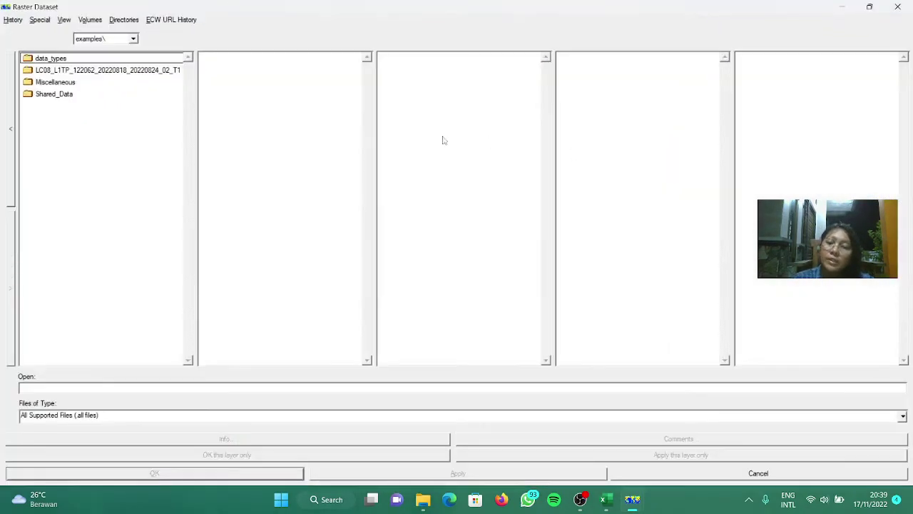
click(128, 39)
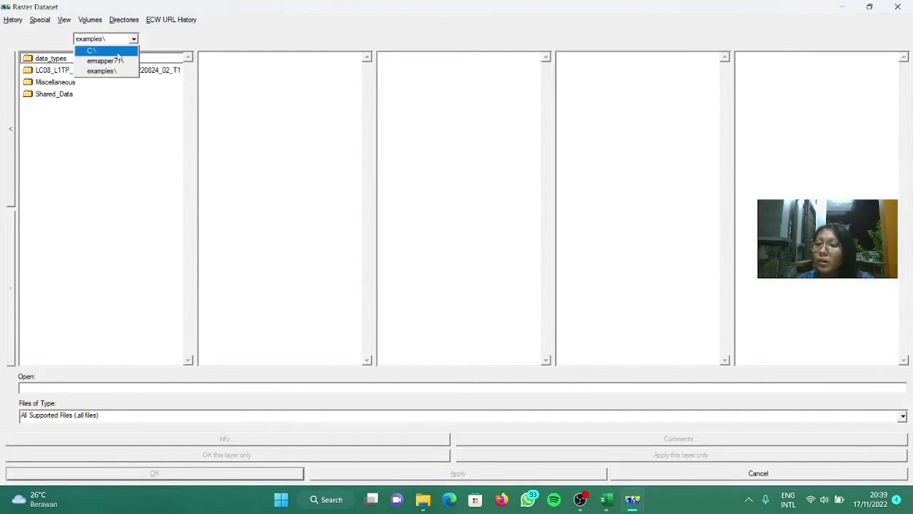
click(120, 47)
double_click(78, 236)
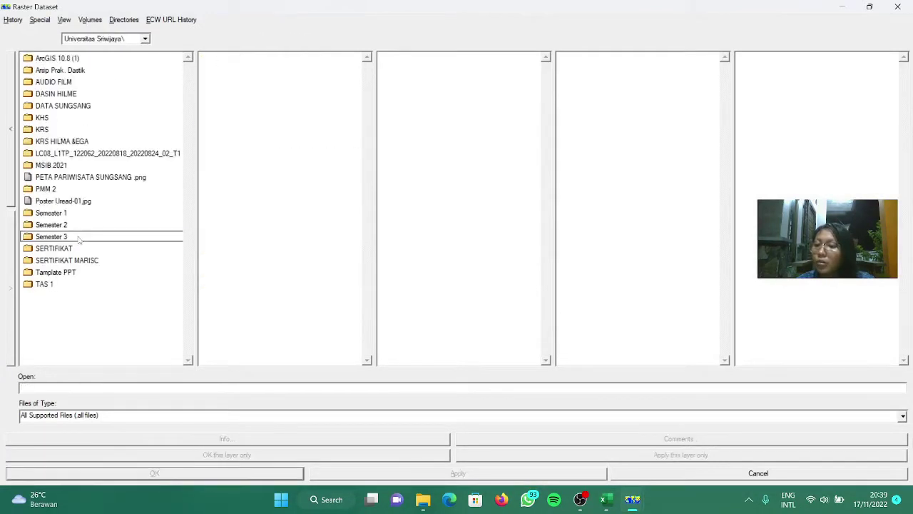
double_click(78, 236)
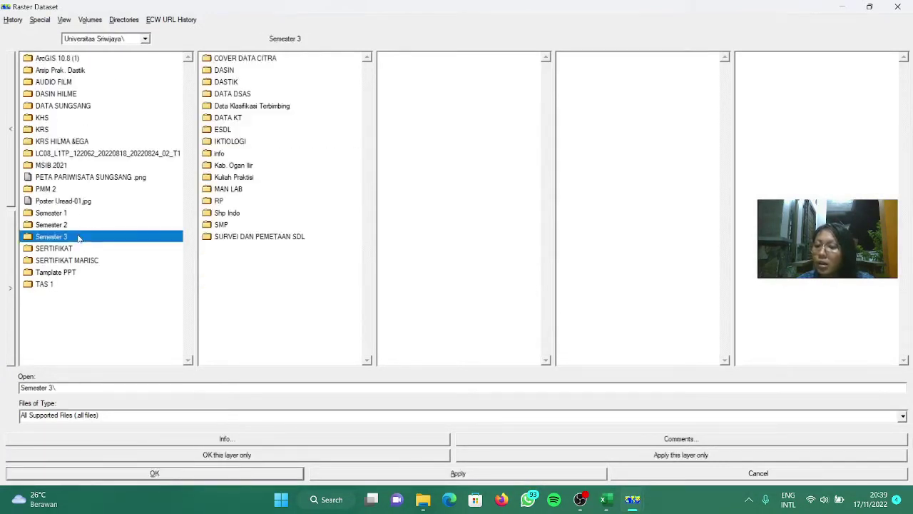
double_click(73, 106)
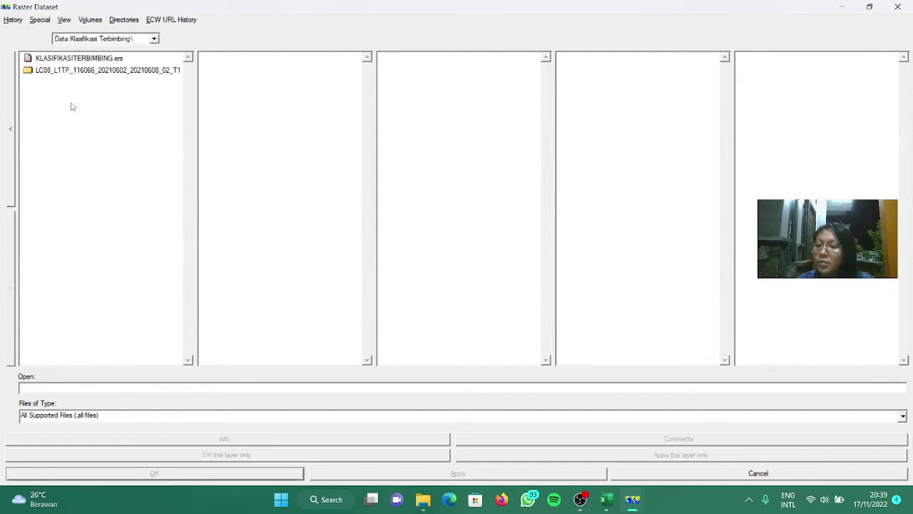
click(79, 60)
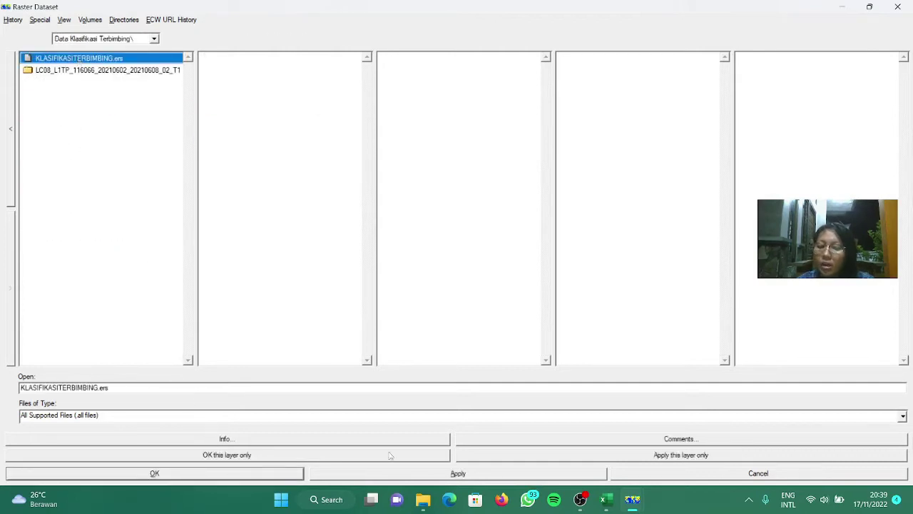
click(248, 476)
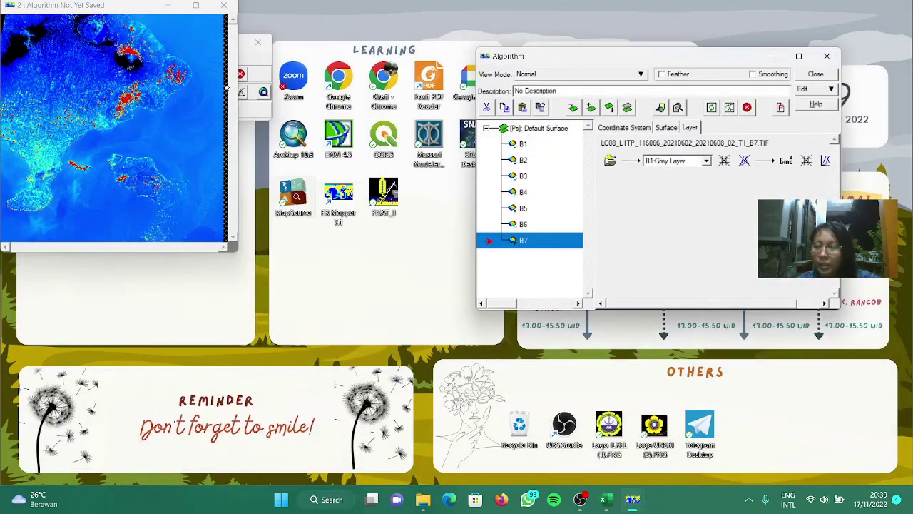
Create an RGB algorithm for the loaded image and assign band B3 to the red layer.
drag(134, 8, 241, 127)
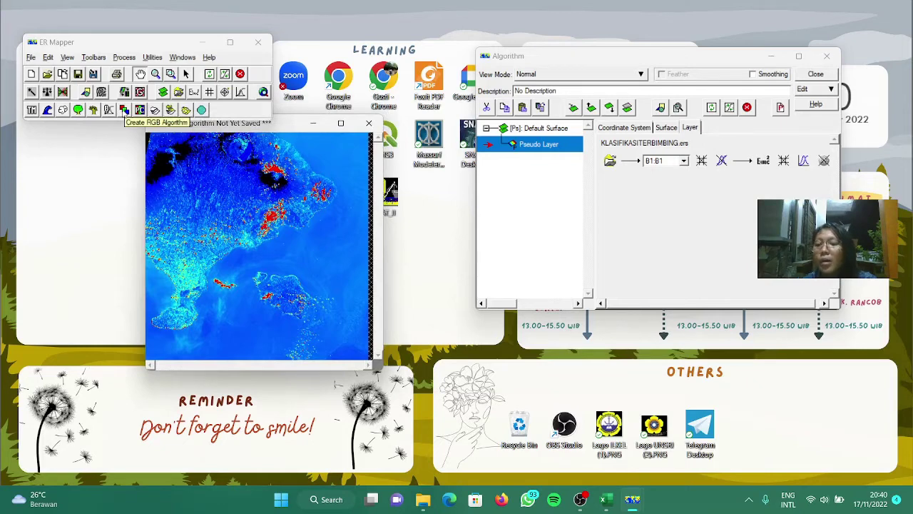
click(123, 111)
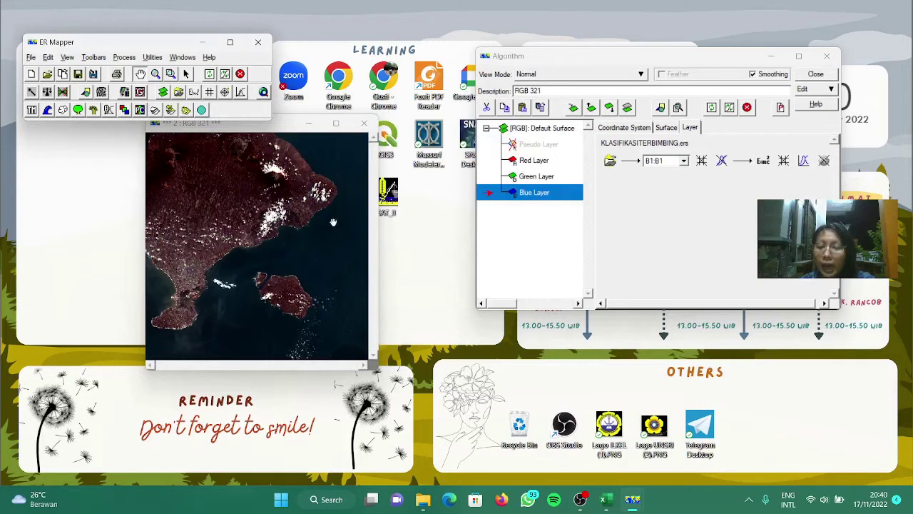
click(532, 160)
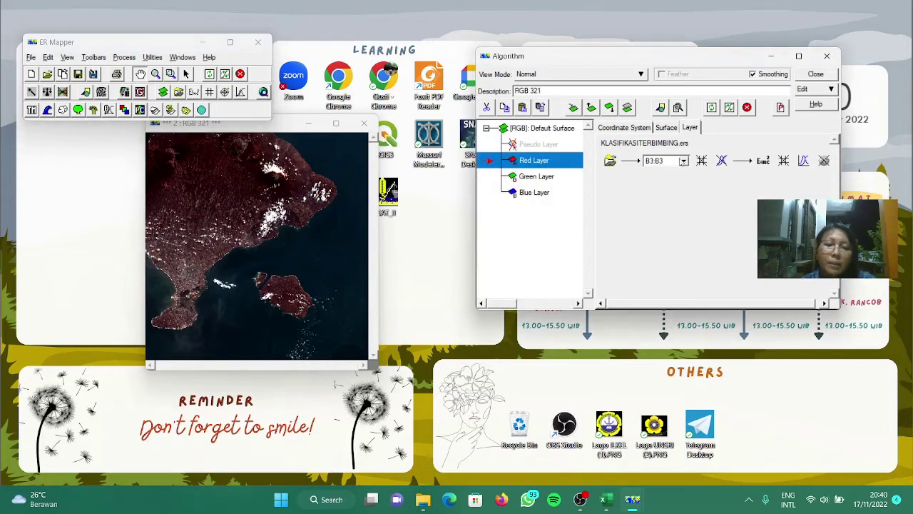
click(684, 163)
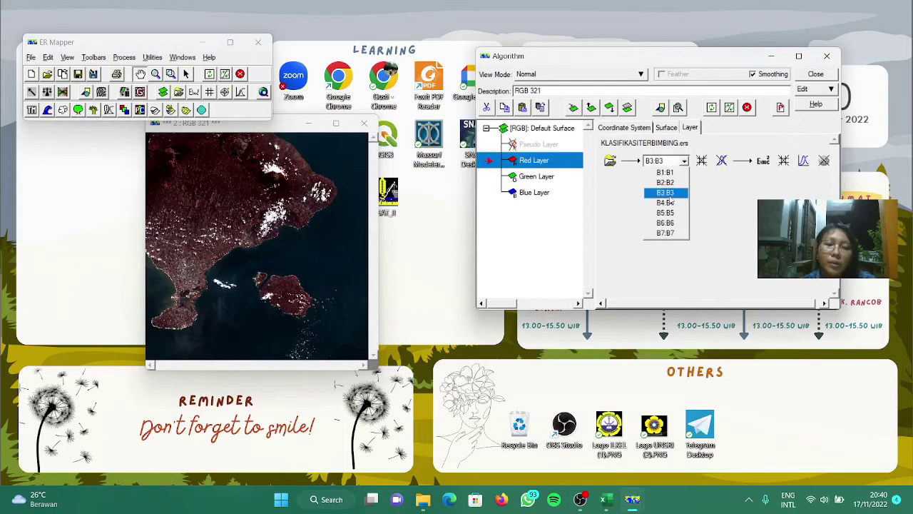
click(669, 193)
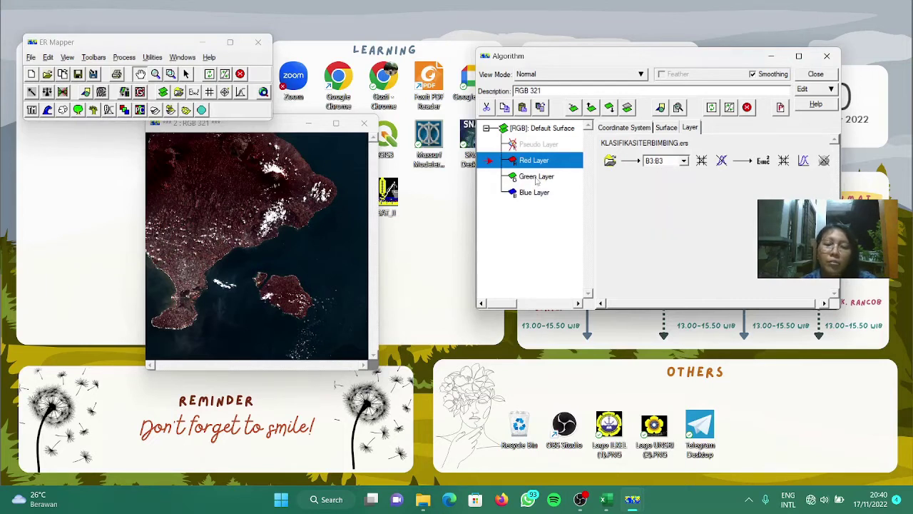
Rename the red layer B3, the green layer B6 and the blue layer B7.
click(537, 179)
click(535, 161)
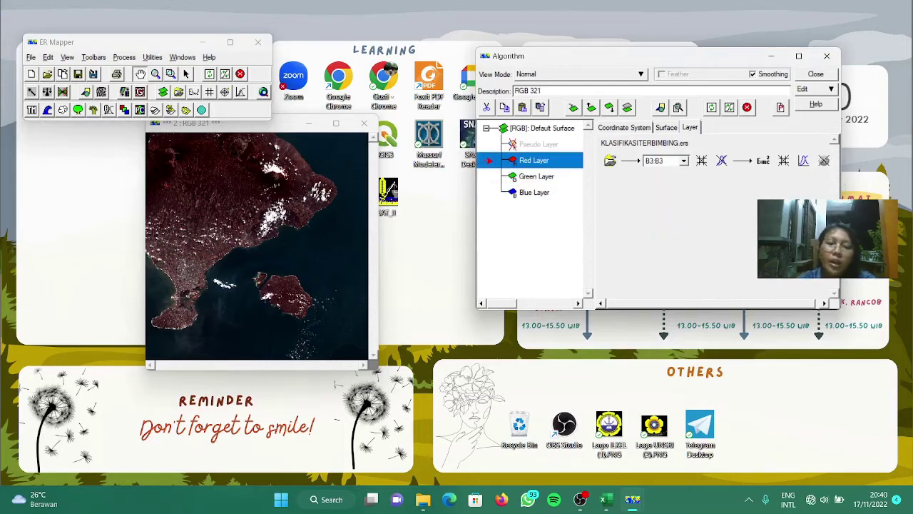
click(546, 161)
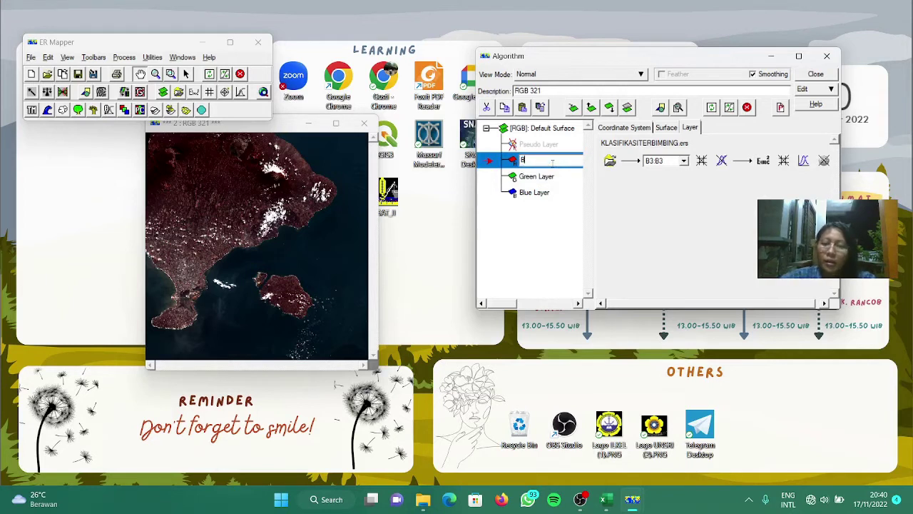
click(552, 175)
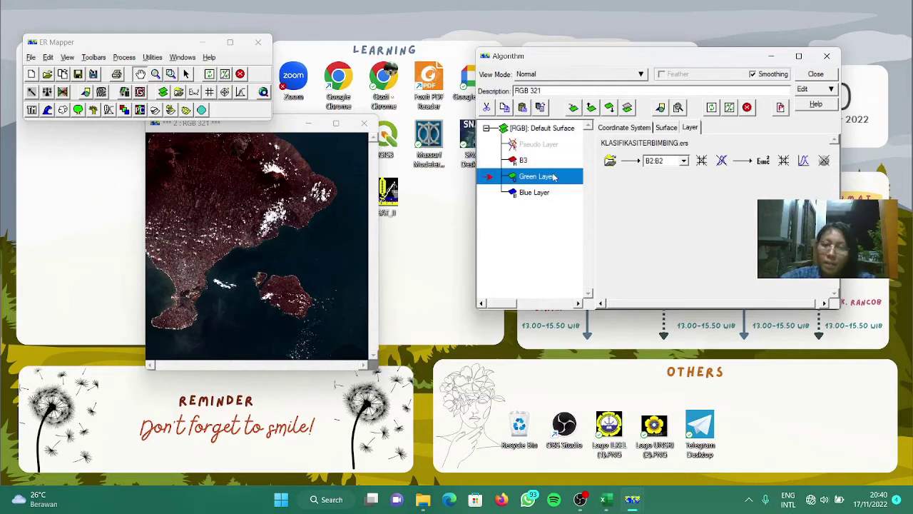
click(553, 175)
text(B2)
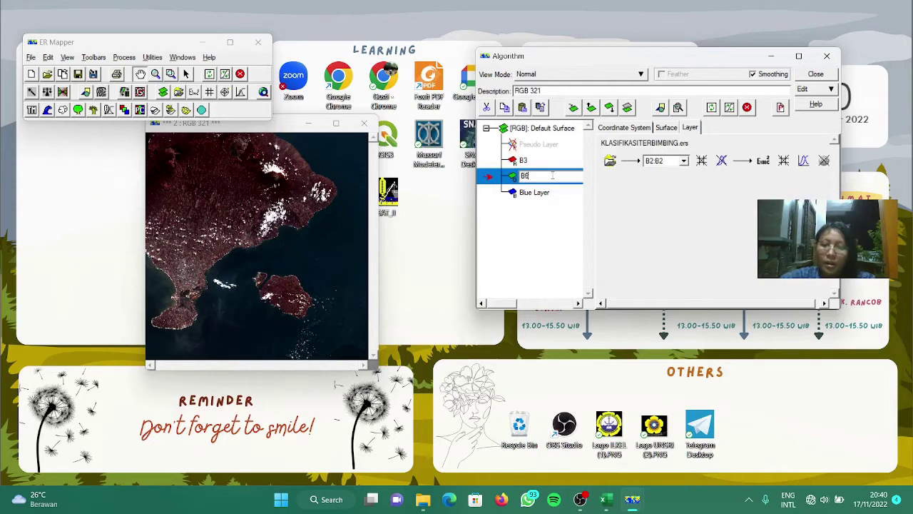
click(545, 194)
click(544, 193)
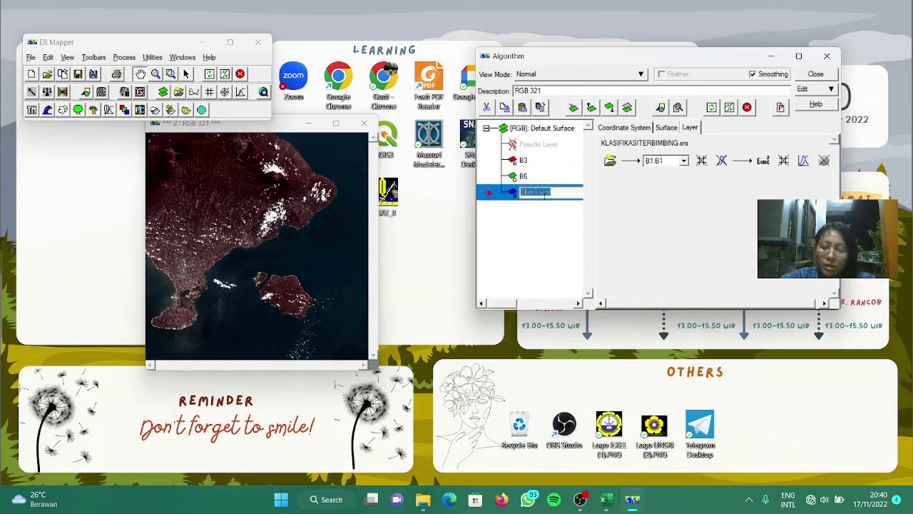
text(B7)
Assign band B6 to the green layer and band B7 to the blue layer.
click(523, 176)
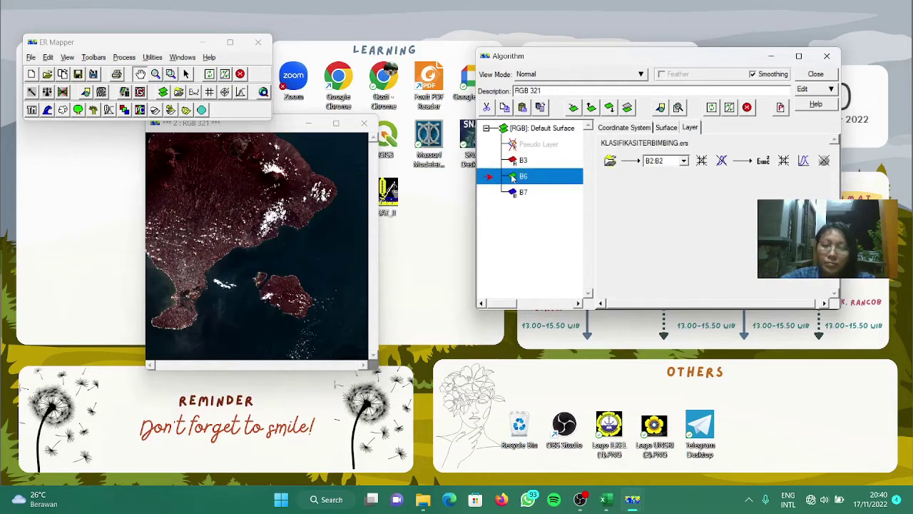
click(684, 161)
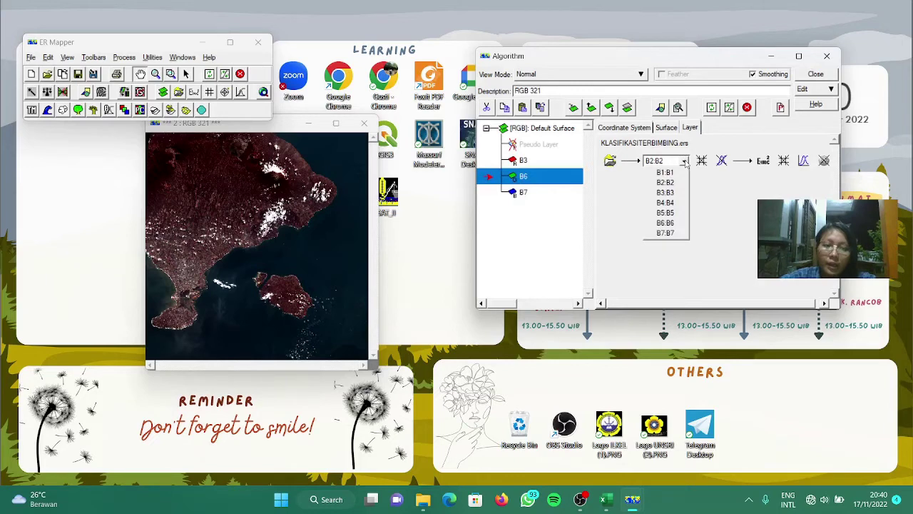
click(665, 223)
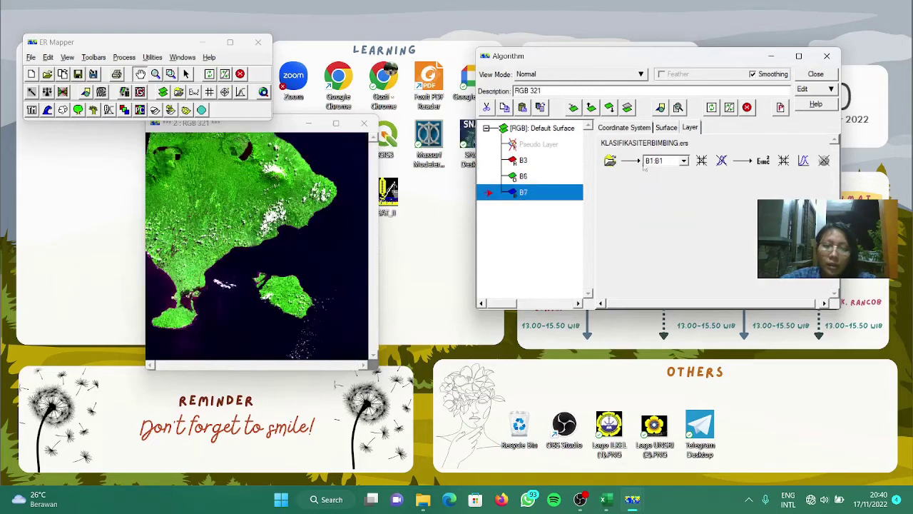
click(683, 160)
click(669, 234)
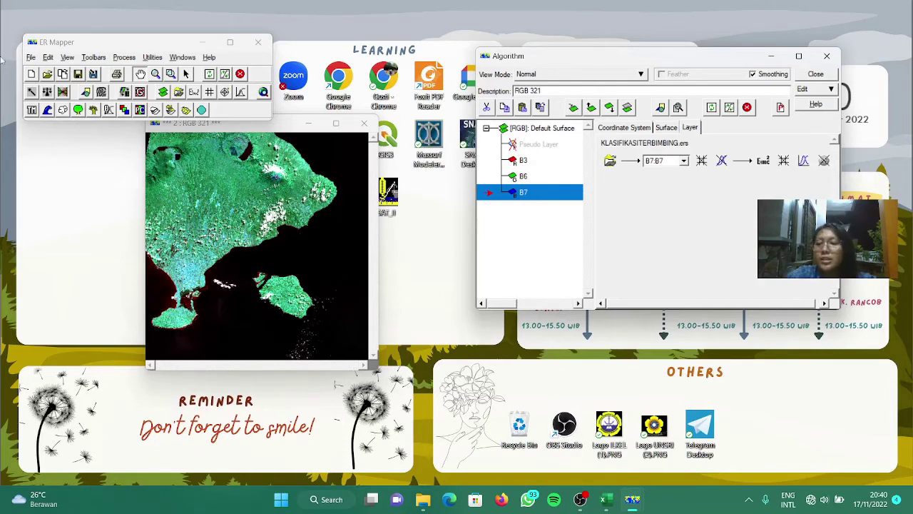
Start creating regions as a Raster Region map composition loaded from KLASIFIKASITERBIMBING.ers.
click(48, 57)
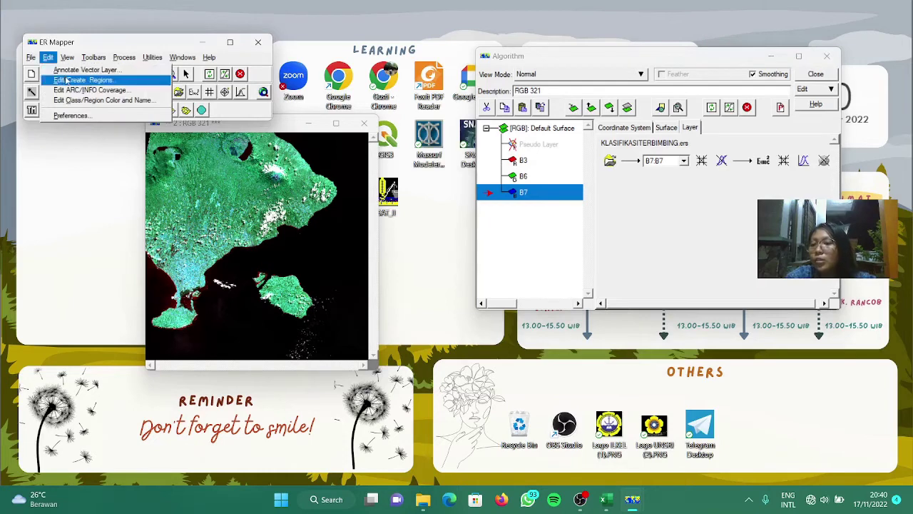
click(68, 81)
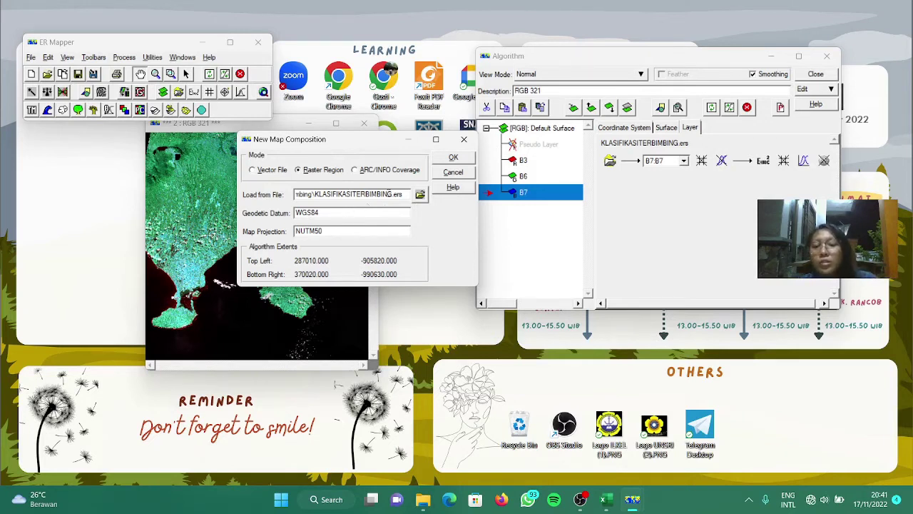
click(456, 158)
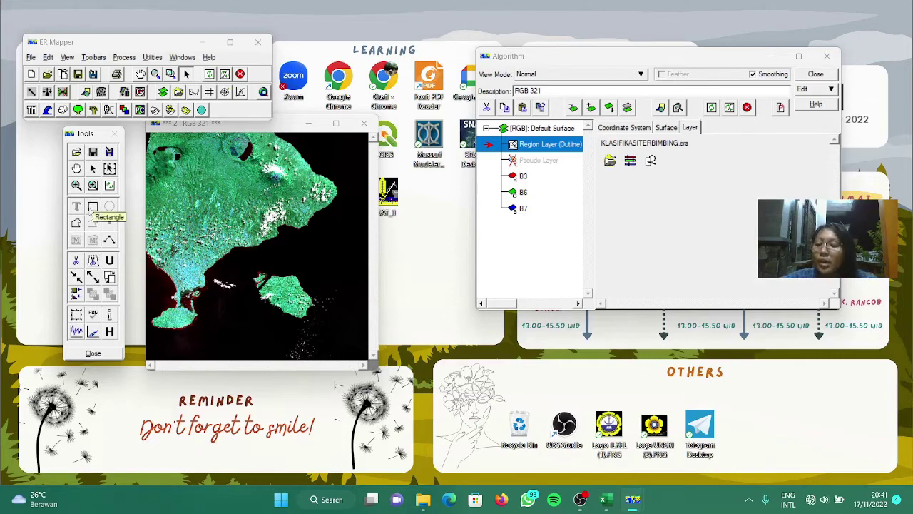
click(76, 168)
mouse_move(211, 246)
mouse_down()
mouse_move(202, 214)
mouse_move(271, 262)
mouse_move(247, 267)
mouse_up()
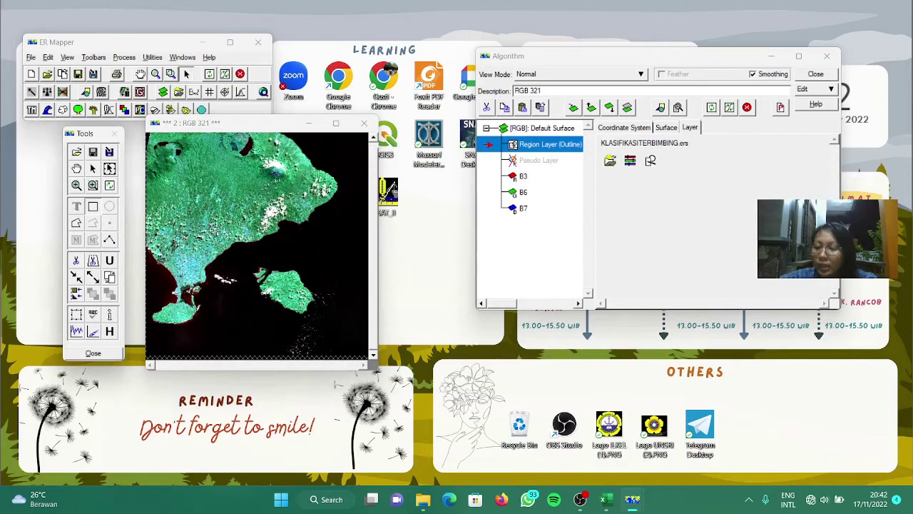
click(77, 185)
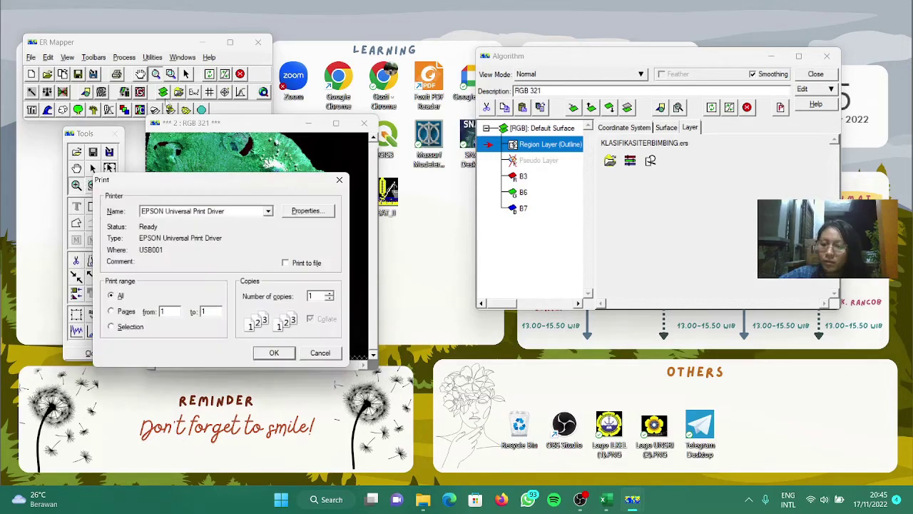
click(339, 181)
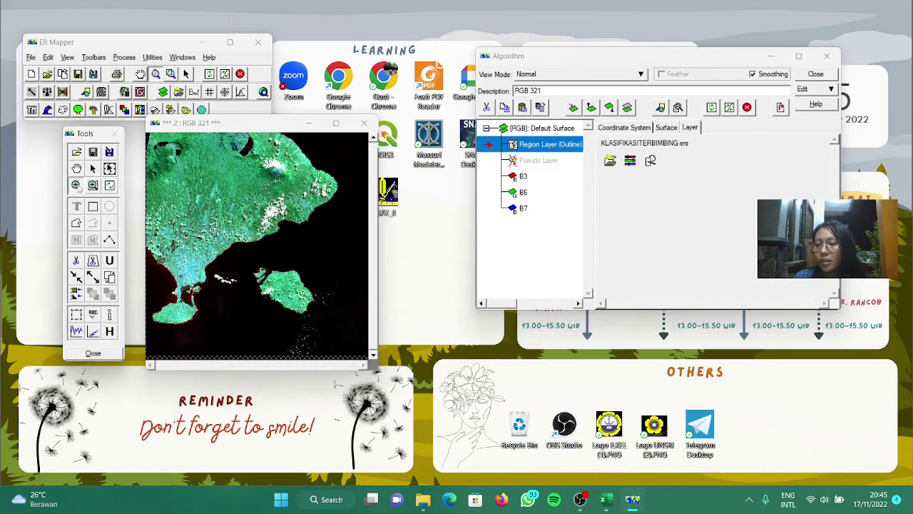
click(76, 185)
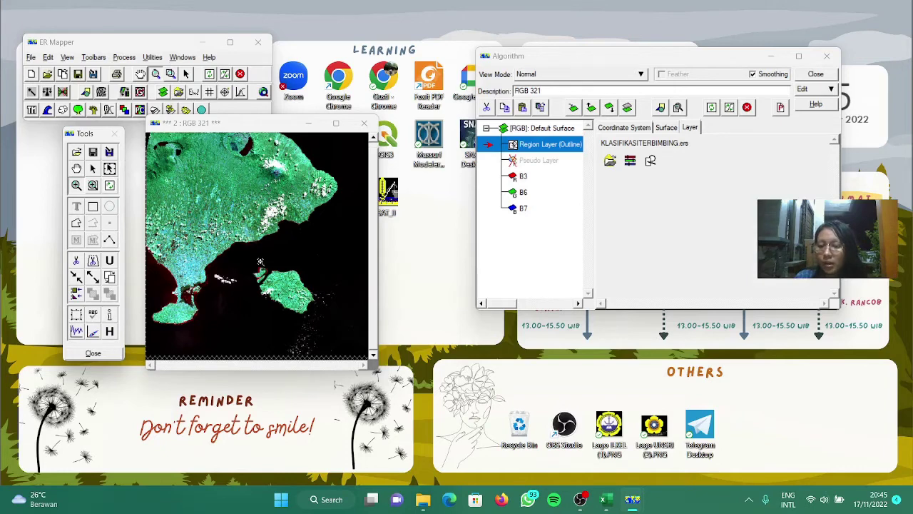
click(261, 261)
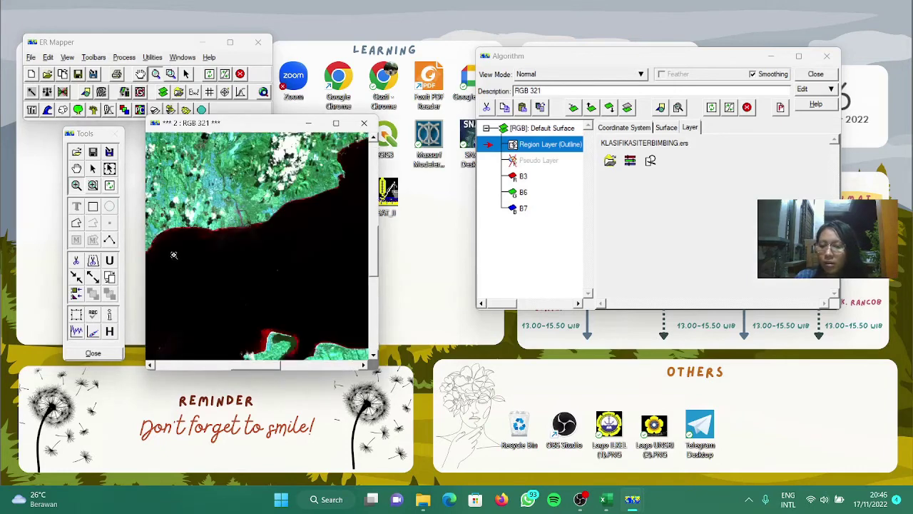
right_click(207, 249)
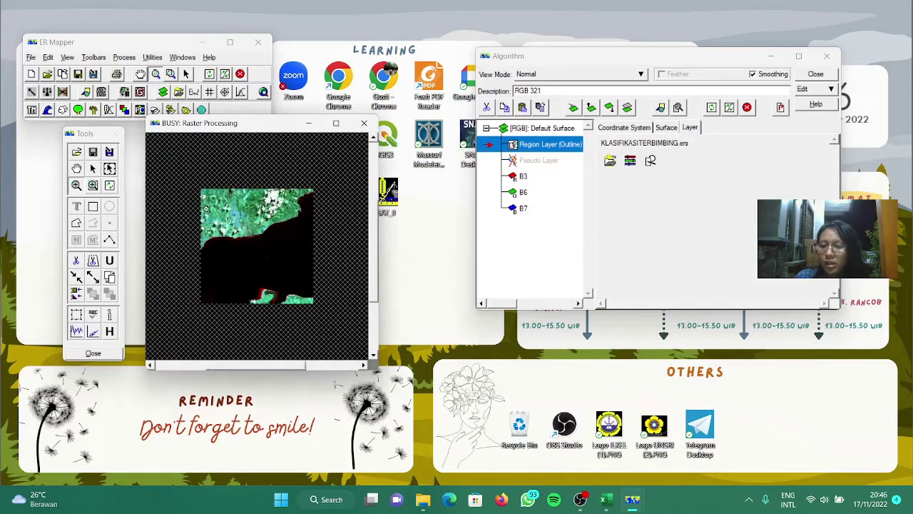
click(229, 247)
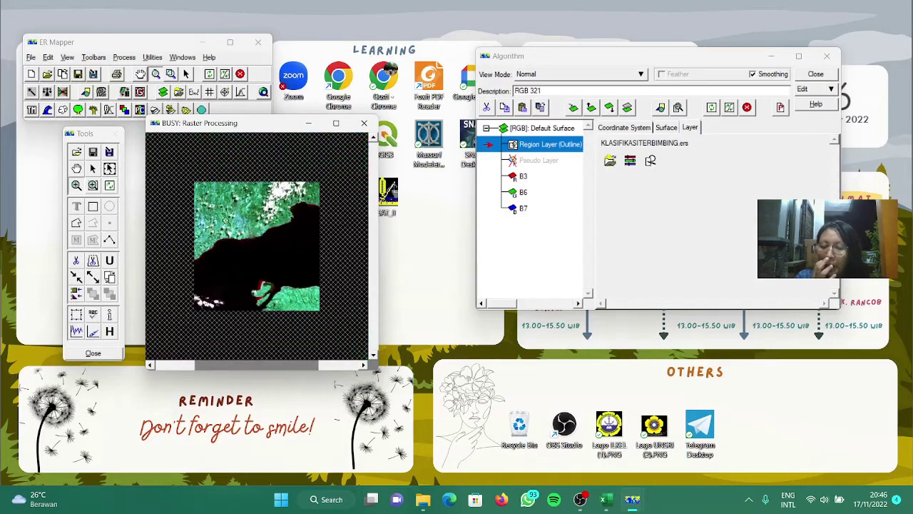
right_click(251, 261)
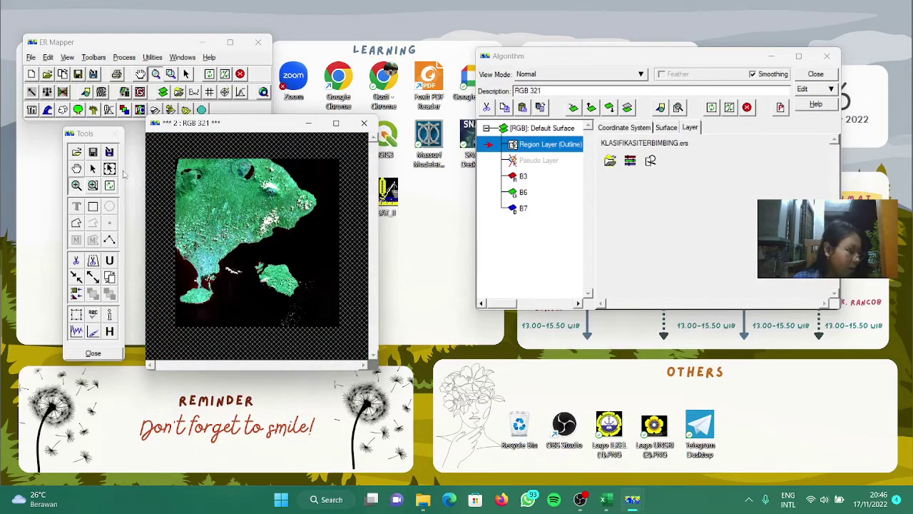
click(93, 206)
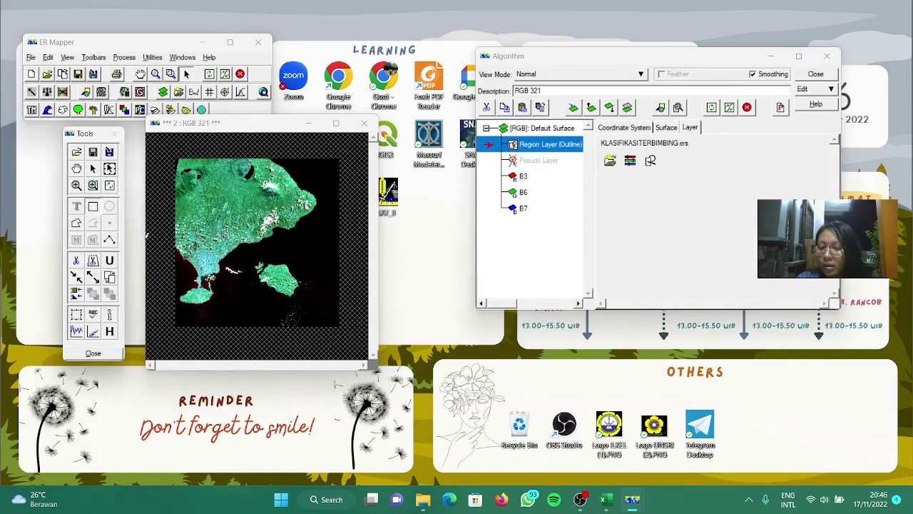
Draw 20 rectangular training regions in three rows over the open sea south of the islands.
click(76, 184)
drag(202, 241, 274, 273)
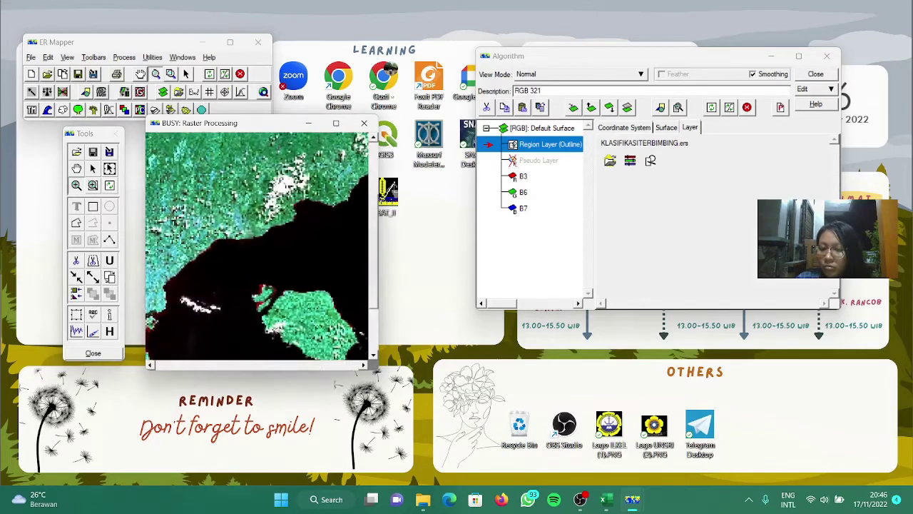
click(76, 168)
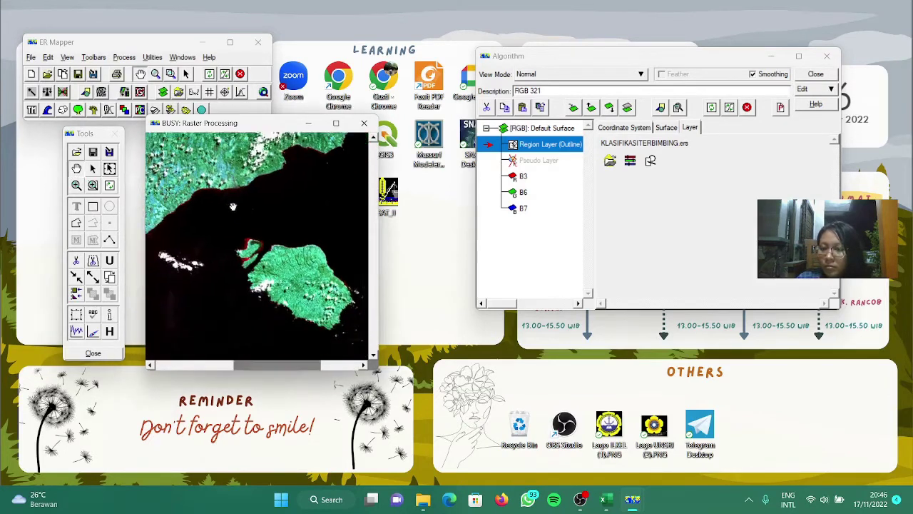
drag(232, 206, 238, 169)
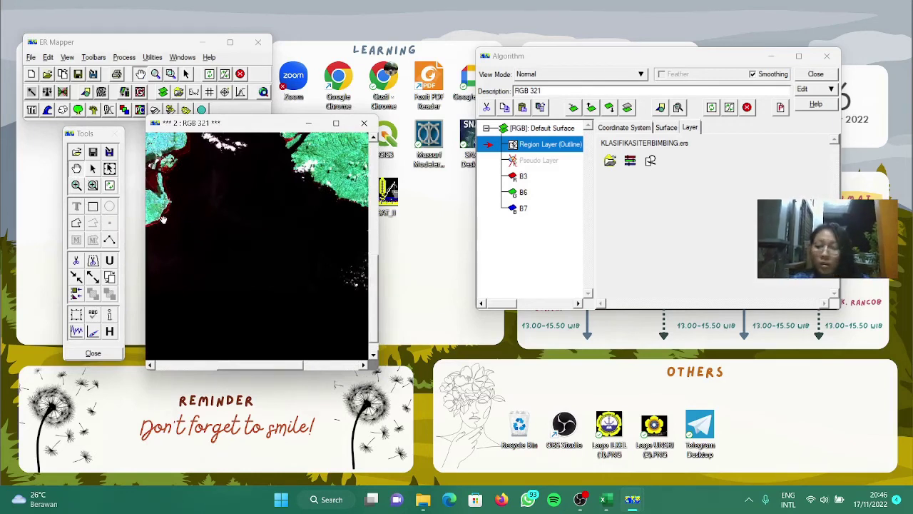
click(89, 207)
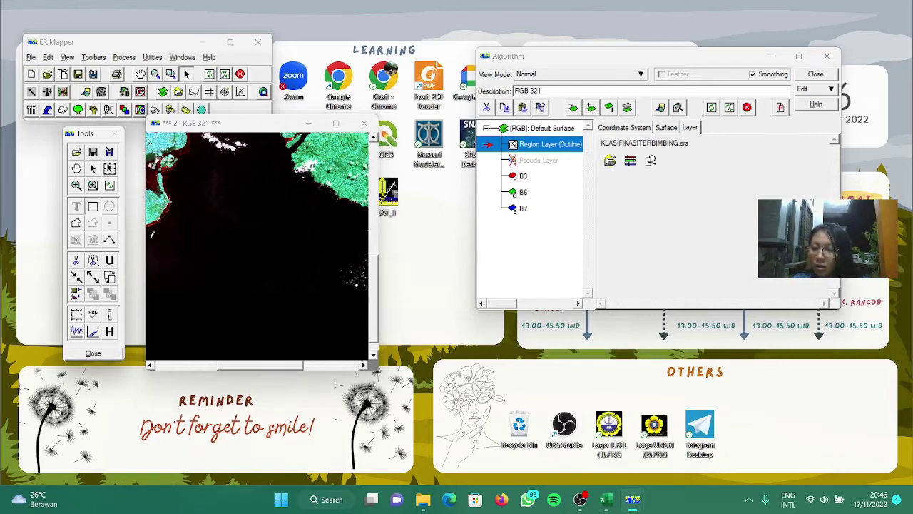
mouse_move(151, 239)
mouse_down()
mouse_move(188, 261)
mouse_move(247, 250)
mouse_move(255, 262)
mouse_move(272, 253)
mouse_move(311, 262)
mouse_move(320, 243)
mouse_move(341, 264)
mouse_up()
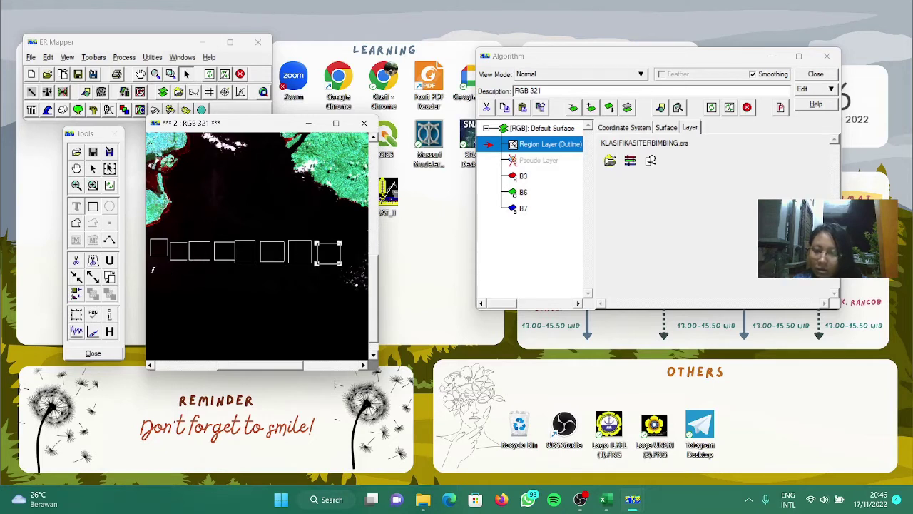
mouse_move(151, 275)
mouse_down()
mouse_move(175, 293)
mouse_move(200, 275)
mouse_move(299, 279)
mouse_move(318, 298)
mouse_move(325, 284)
mouse_move(344, 302)
mouse_up()
click(210, 279)
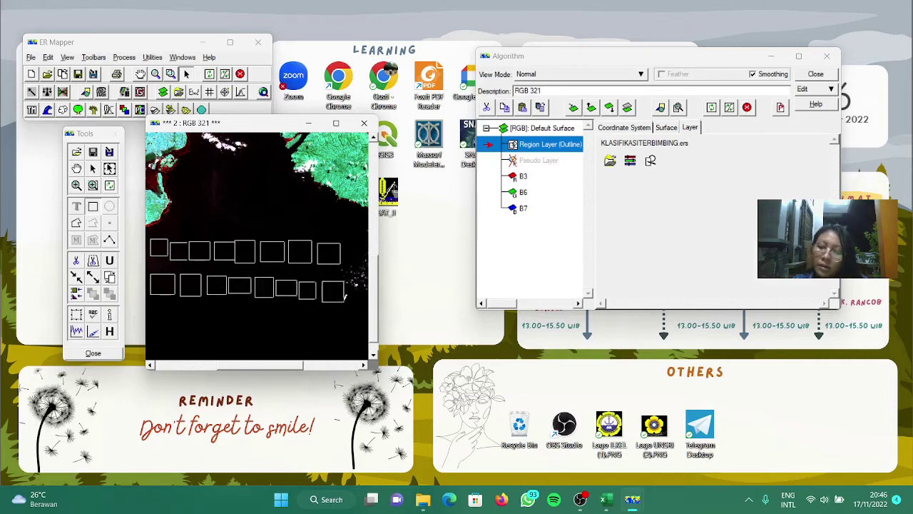
mouse_move(166, 312)
mouse_down()
mouse_move(189, 332)
mouse_move(248, 333)
mouse_move(257, 319)
mouse_move(275, 333)
mouse_up()
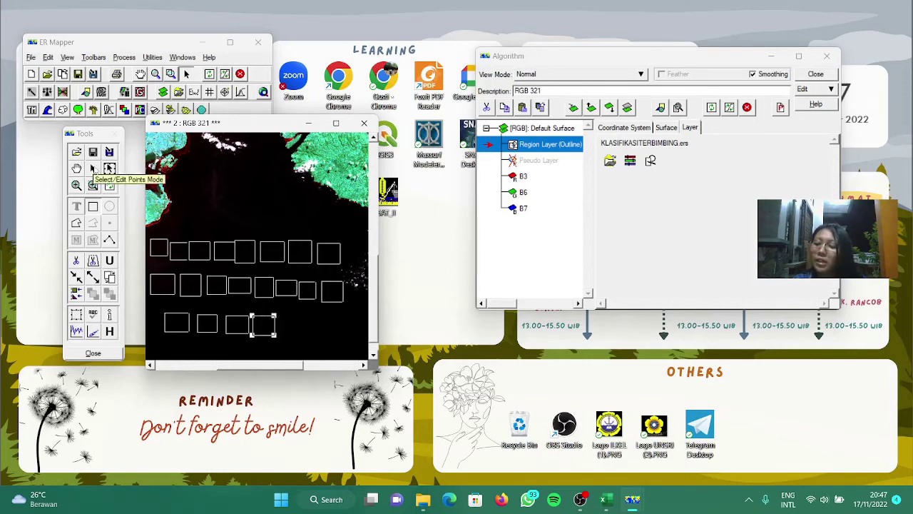
Select all 20 sea regions and assign them all the attribute LAUT.
click(159, 248)
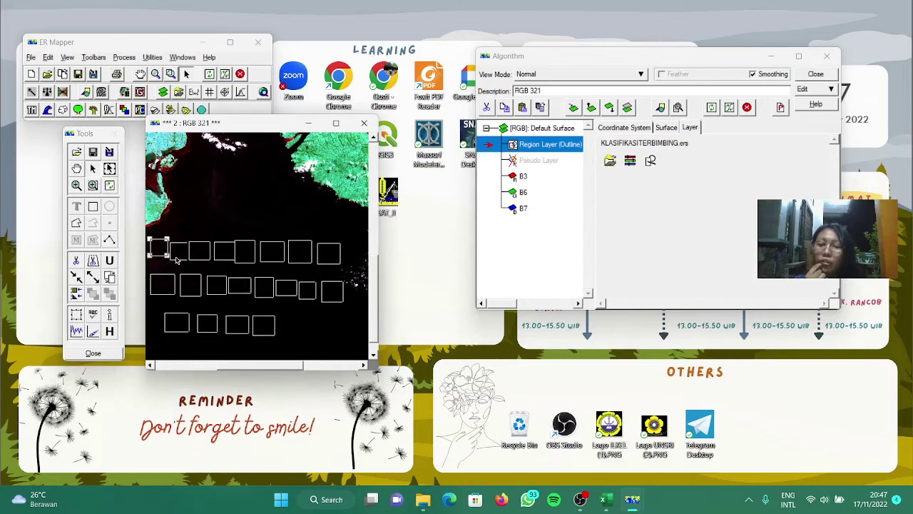
click(180, 258)
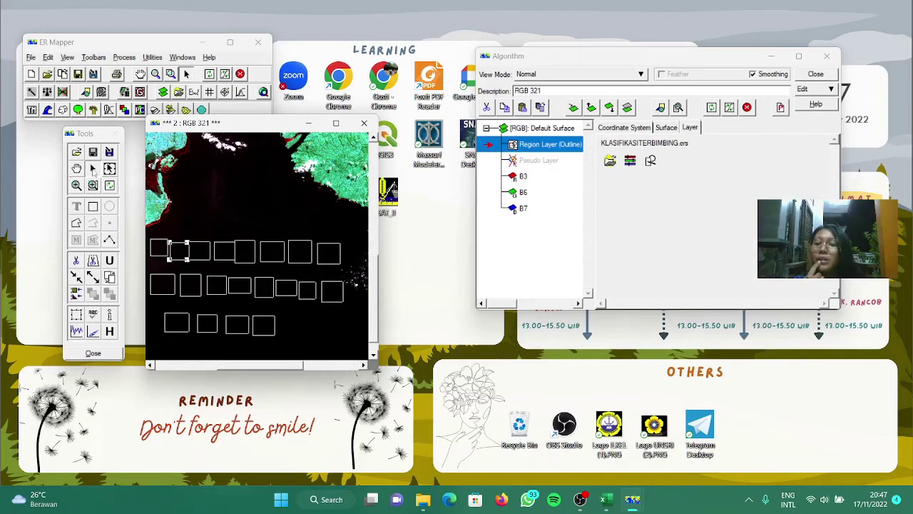
drag(148, 229, 360, 350)
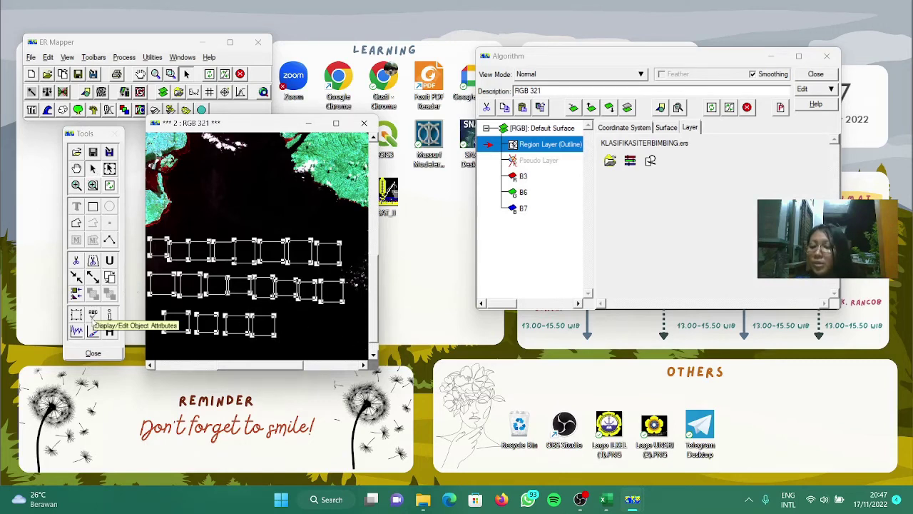
click(93, 315)
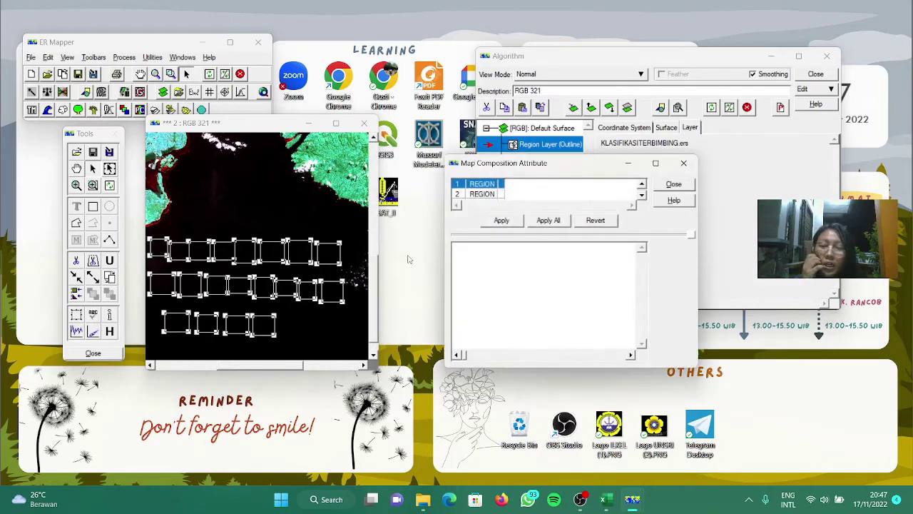
click(643, 197)
scroll(642, 197, down, 5)
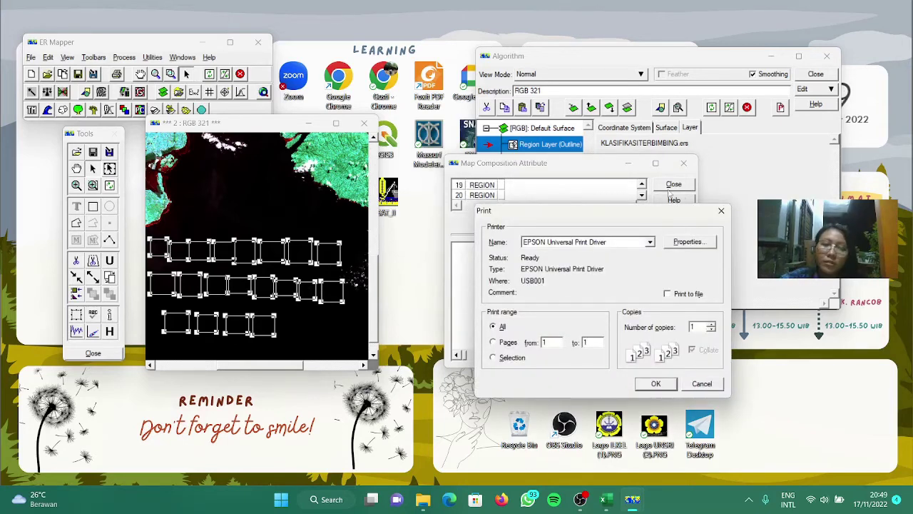
click(721, 210)
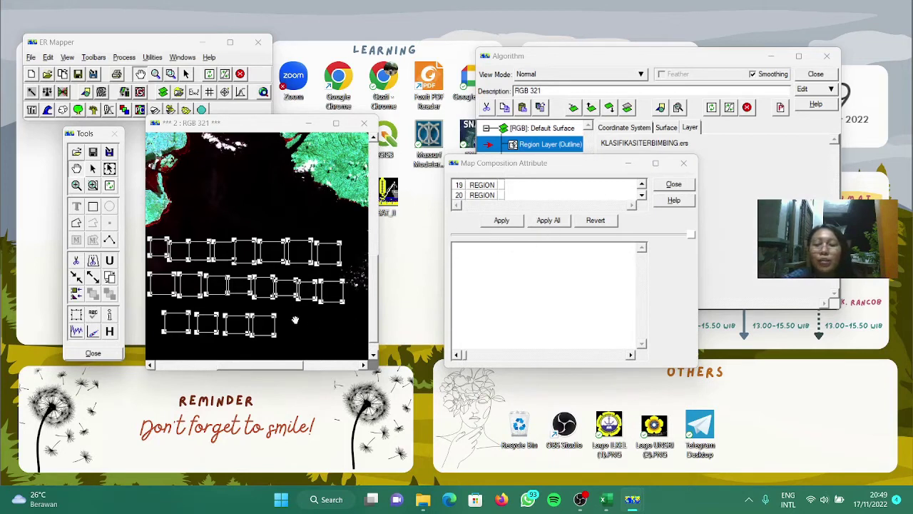
click(512, 250)
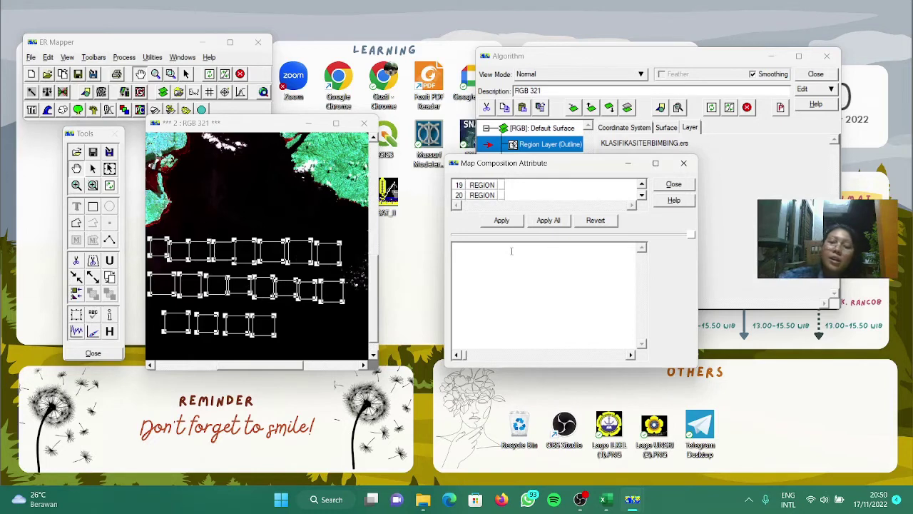
click(641, 185)
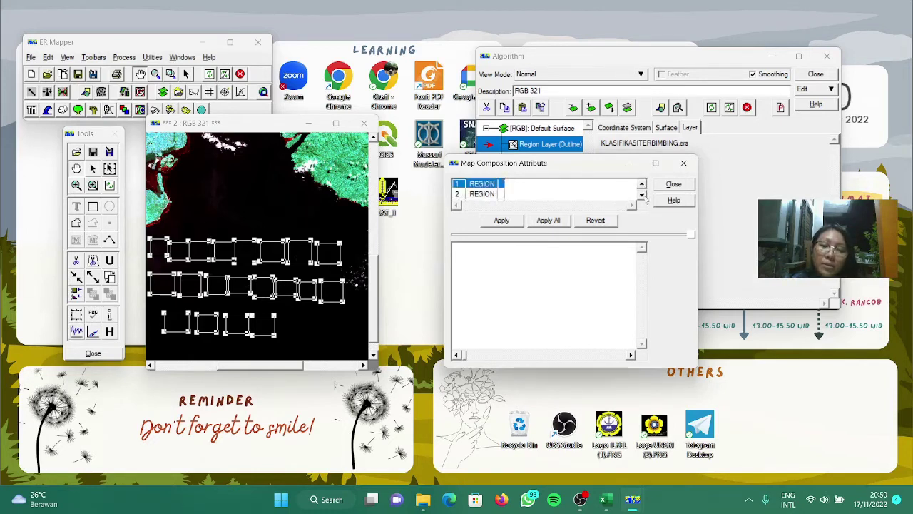
click(642, 197)
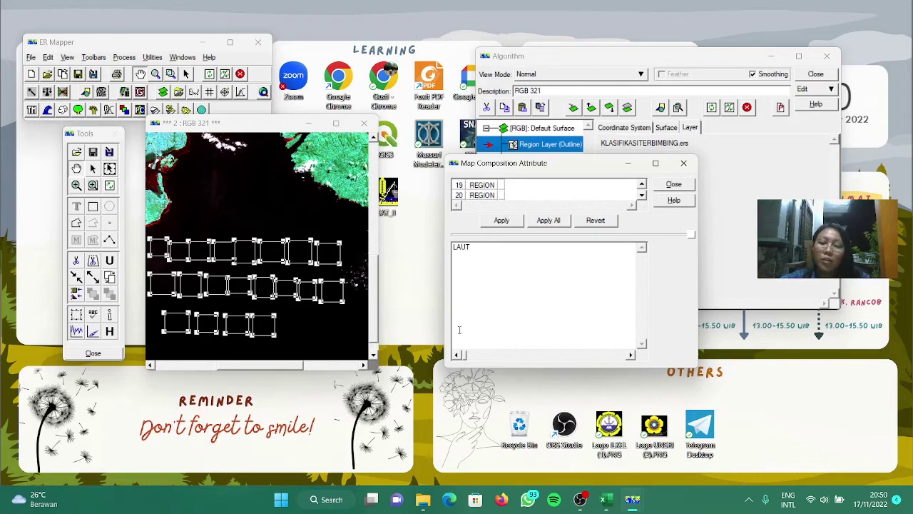
click(556, 221)
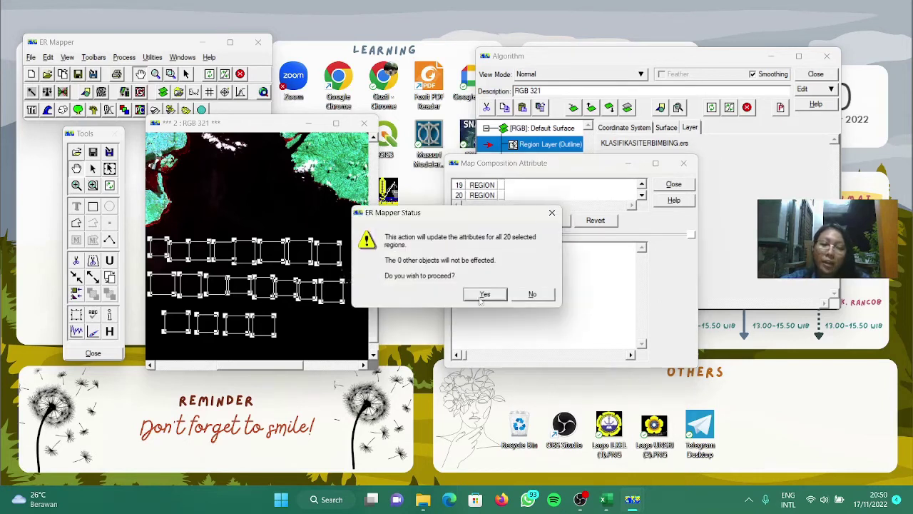
click(479, 296)
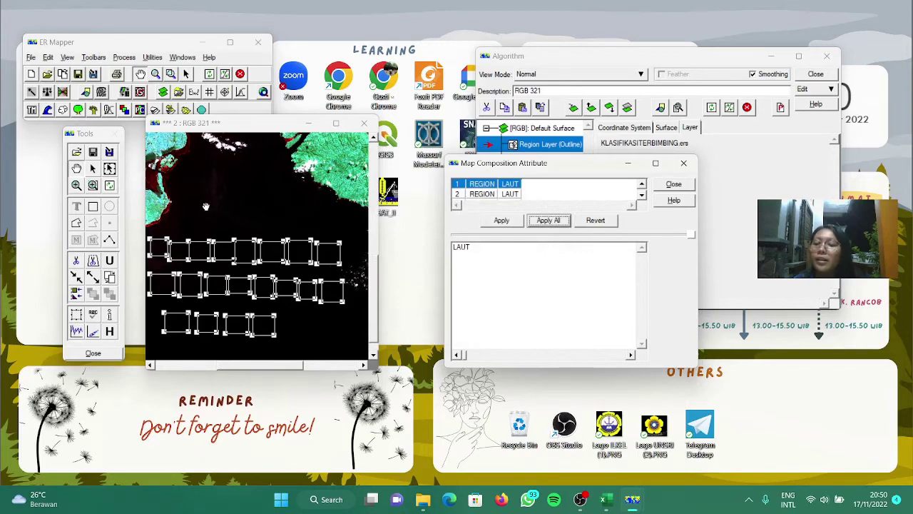
Draw 20 rectangular training regions in rows over the dense cyan built-up area north of the bay.
click(76, 185)
click(236, 226)
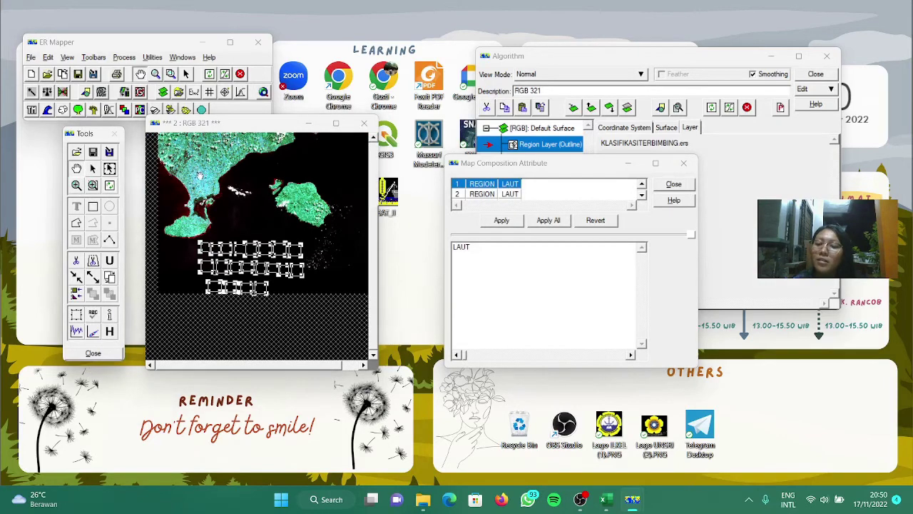
drag(200, 177, 219, 248)
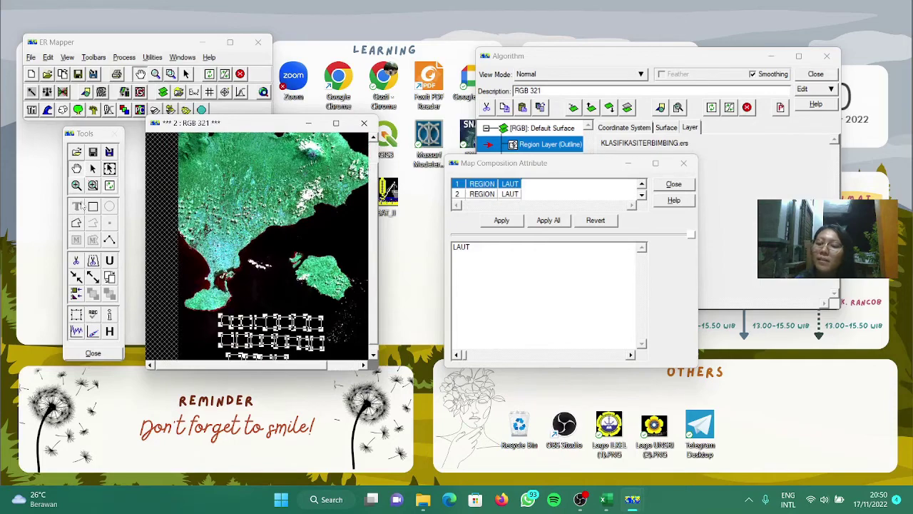
click(212, 252)
scroll(213, 252, up, 5)
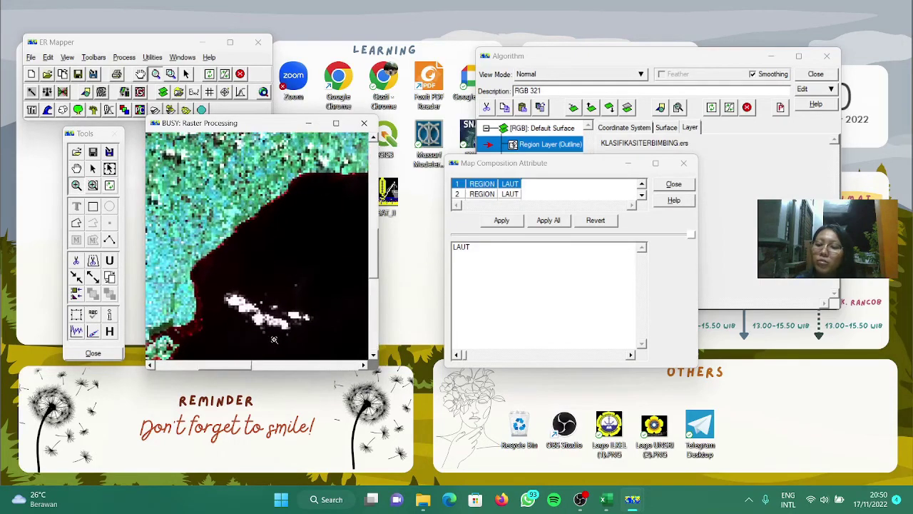
click(141, 74)
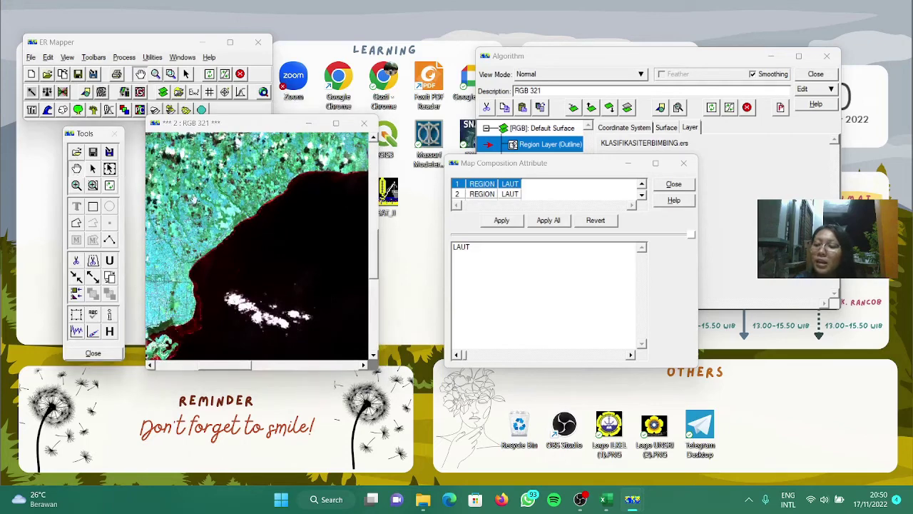
drag(206, 210, 332, 170)
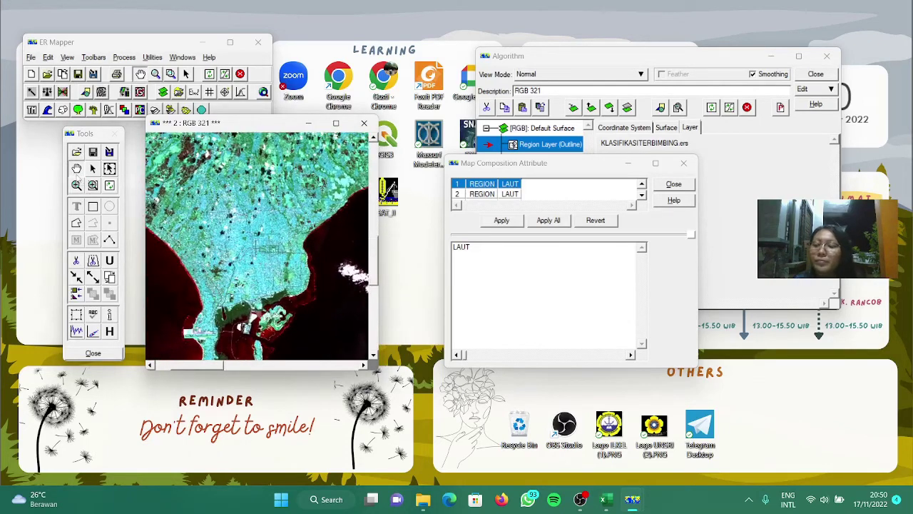
click(92, 185)
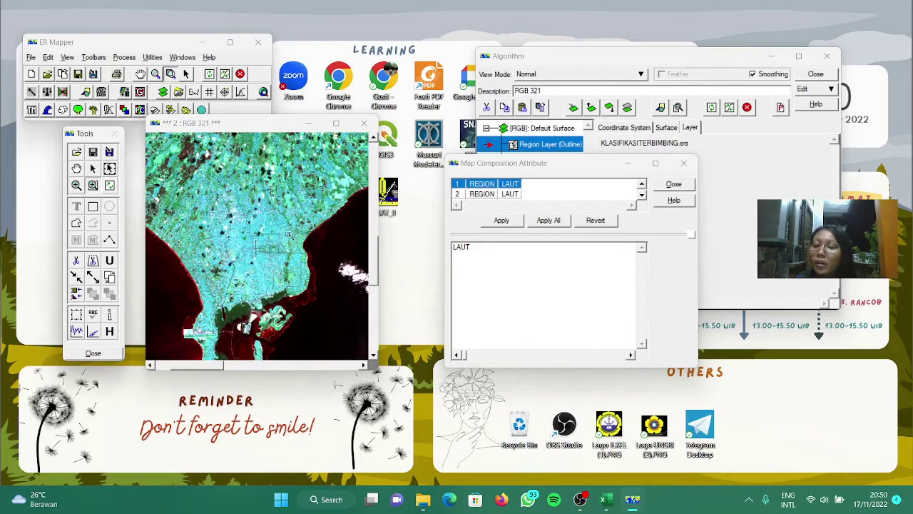
mouse_move(272, 234)
mouse_down()
mouse_move(304, 279)
mouse_move(275, 237)
mouse_up()
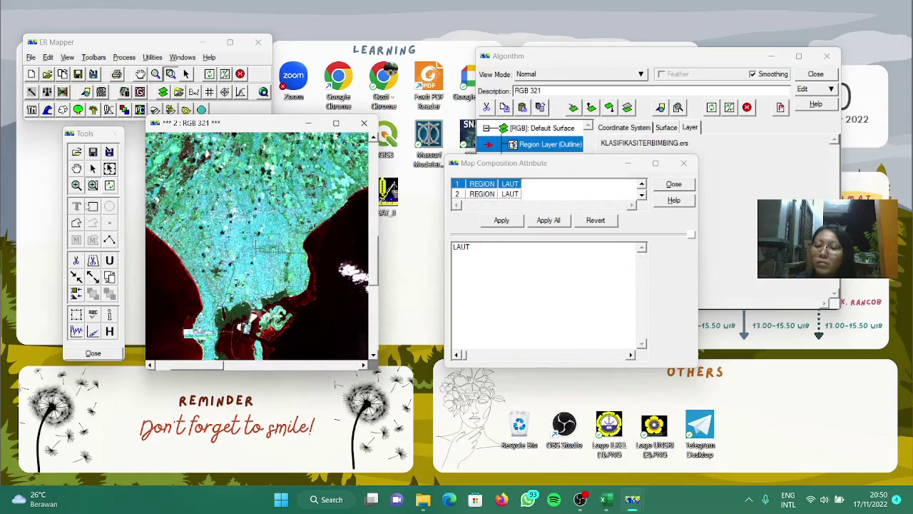
click(76, 184)
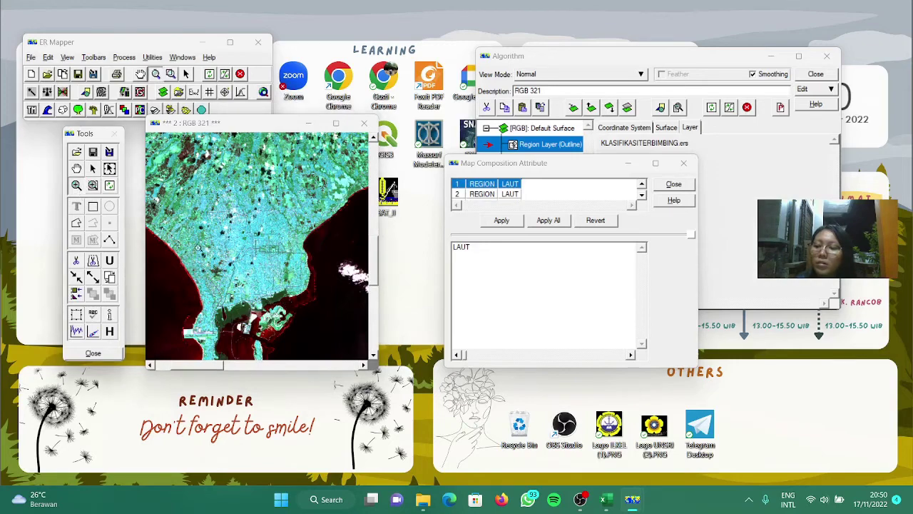
click(250, 267)
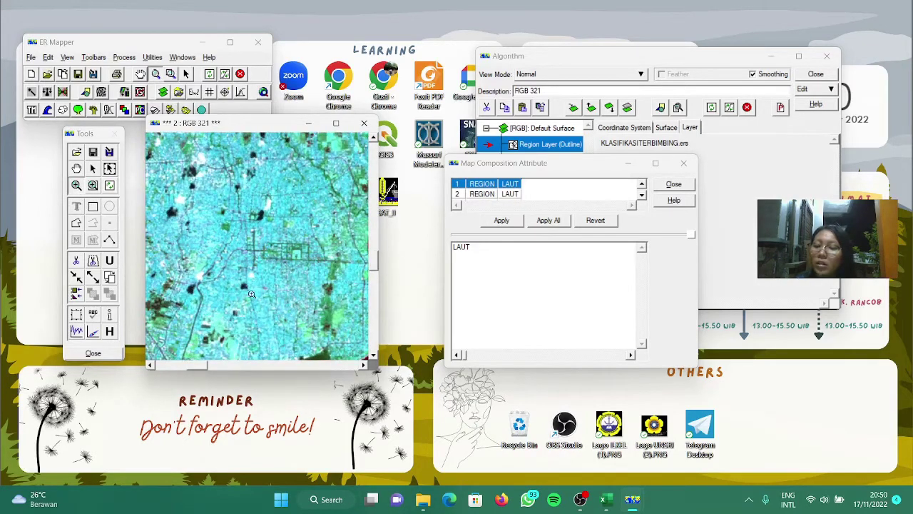
click(93, 206)
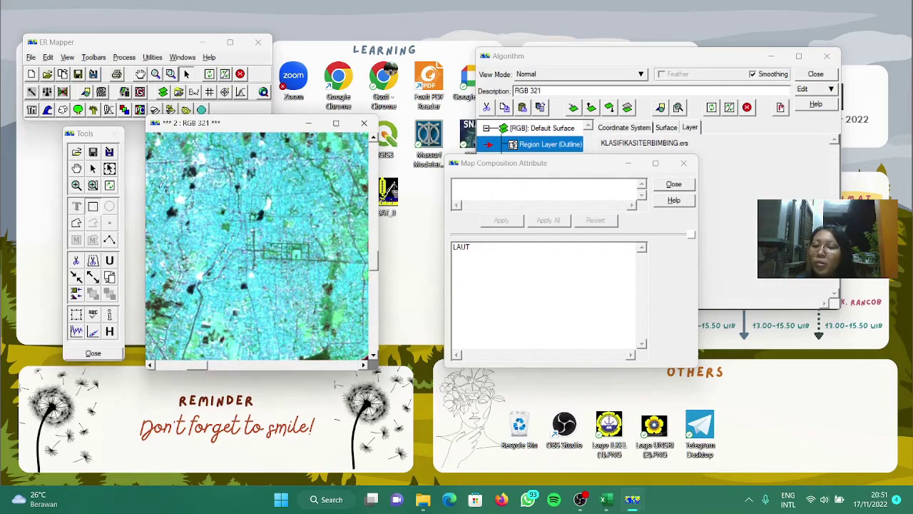
mouse_move(147, 177)
mouse_down()
mouse_move(169, 197)
mouse_move(222, 191)
mouse_move(226, 201)
mouse_move(257, 200)
mouse_move(280, 190)
mouse_move(281, 204)
mouse_move(339, 202)
mouse_up()
click(232, 173)
click(257, 177)
click(288, 176)
click(329, 193)
click(162, 211)
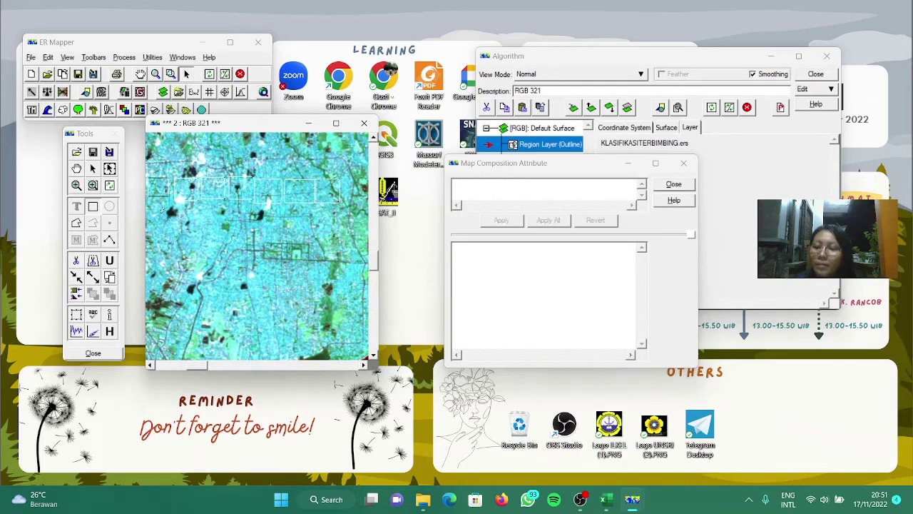
mouse_move(147, 201)
mouse_down()
mouse_move(179, 228)
mouse_move(349, 238)
mouse_up()
click(180, 208)
click(207, 212)
click(235, 211)
click(260, 214)
click(294, 214)
click(329, 214)
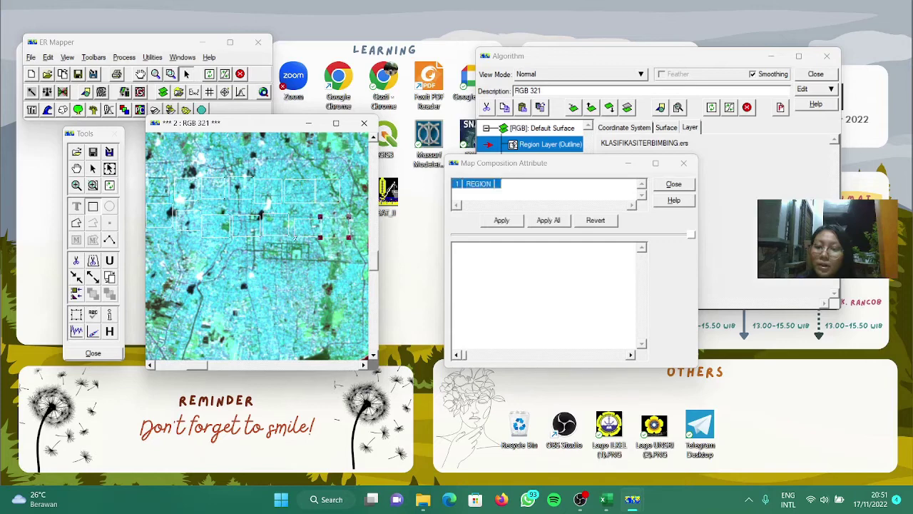
click(163, 244)
mouse_move(149, 237)
mouse_down()
mouse_move(176, 261)
mouse_move(271, 281)
mouse_move(271, 322)
mouse_up()
click(179, 240)
click(207, 244)
click(238, 251)
click(247, 295)
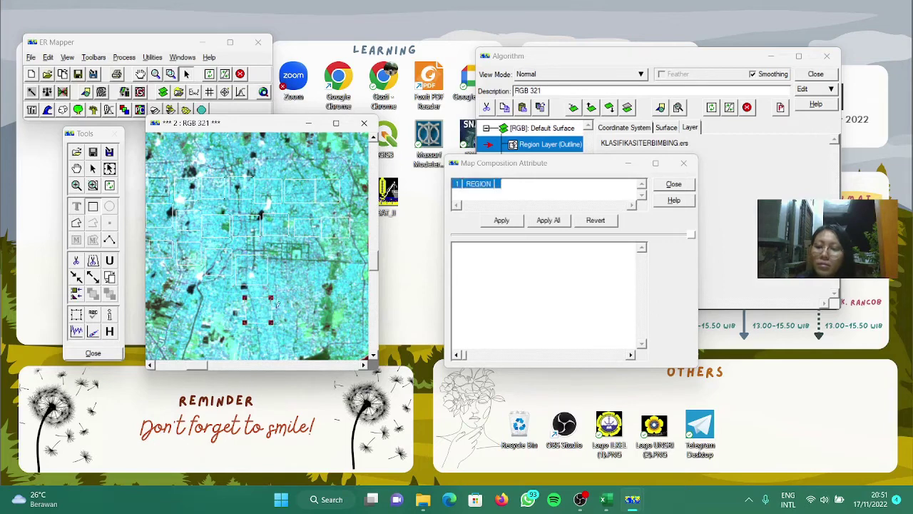
click(278, 280)
drag(275, 282, 303, 308)
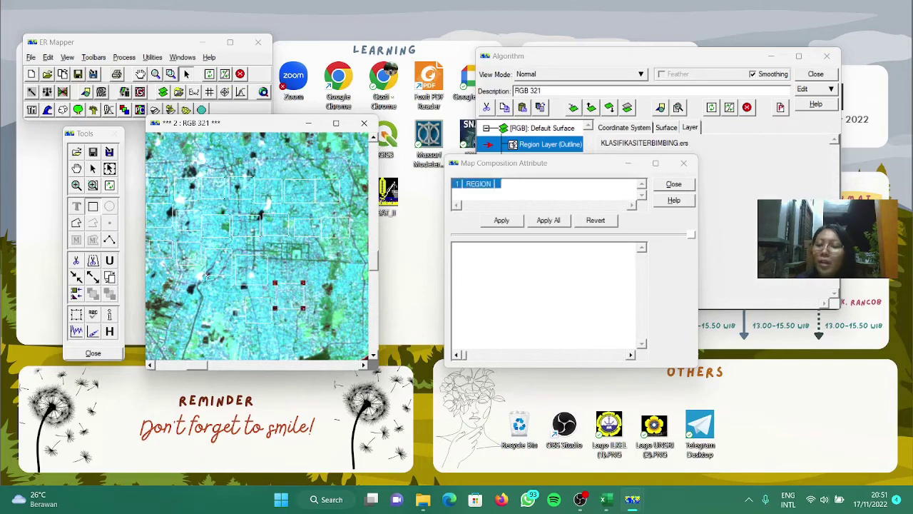
Select all 20 built-up area regions and assign them all the attribute PEMUNGKIMAN.
click(76, 186)
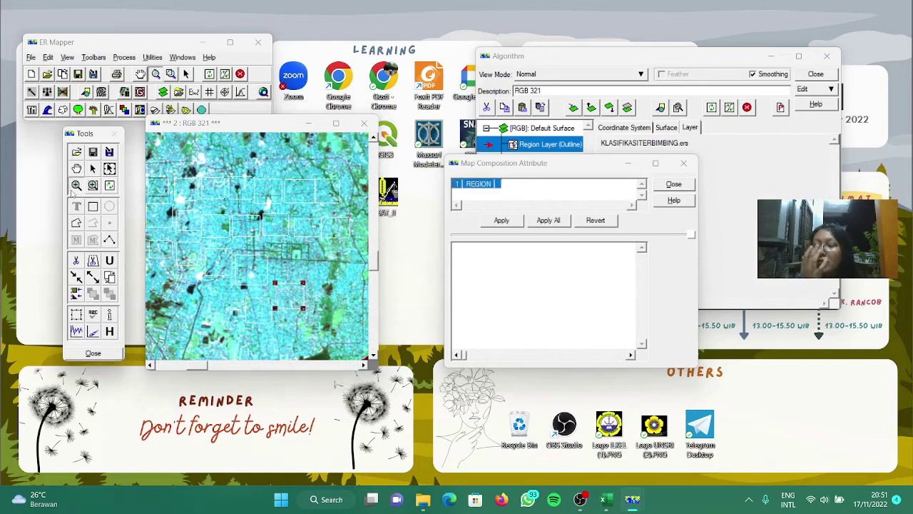
right_click(178, 218)
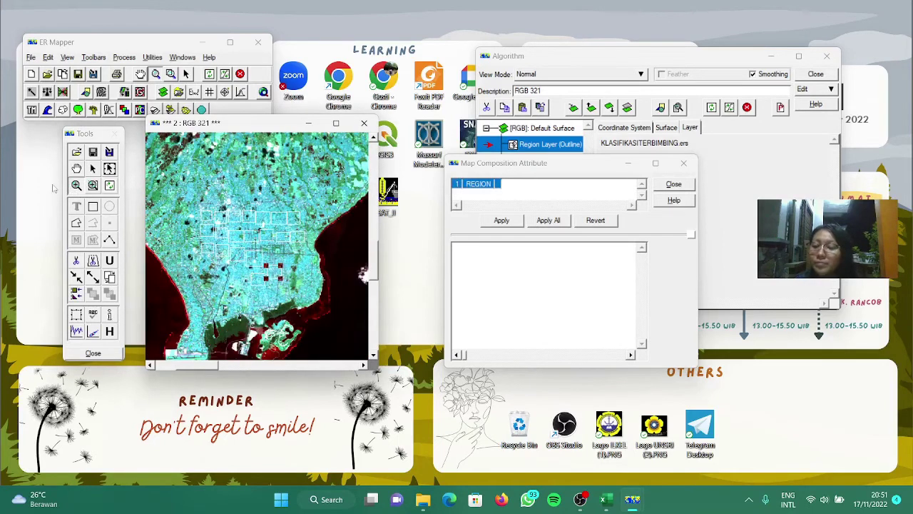
click(92, 169)
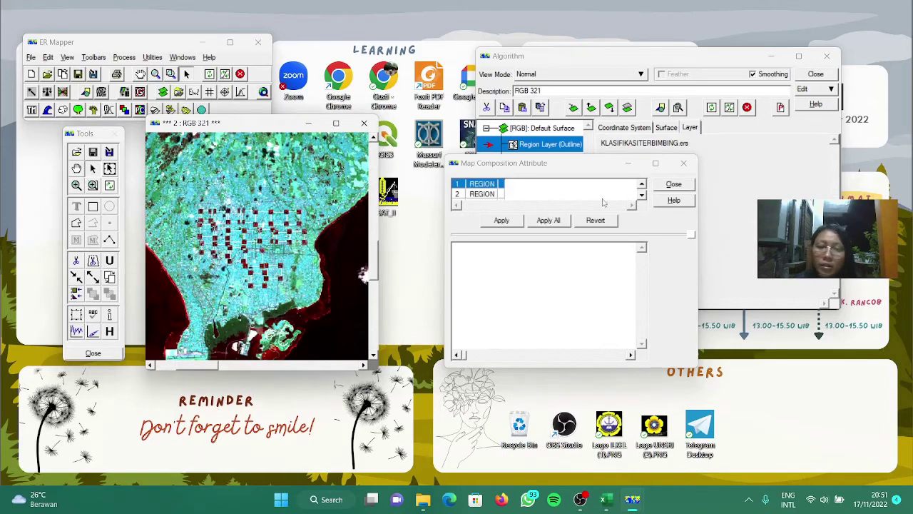
scroll(640, 201, down, 6)
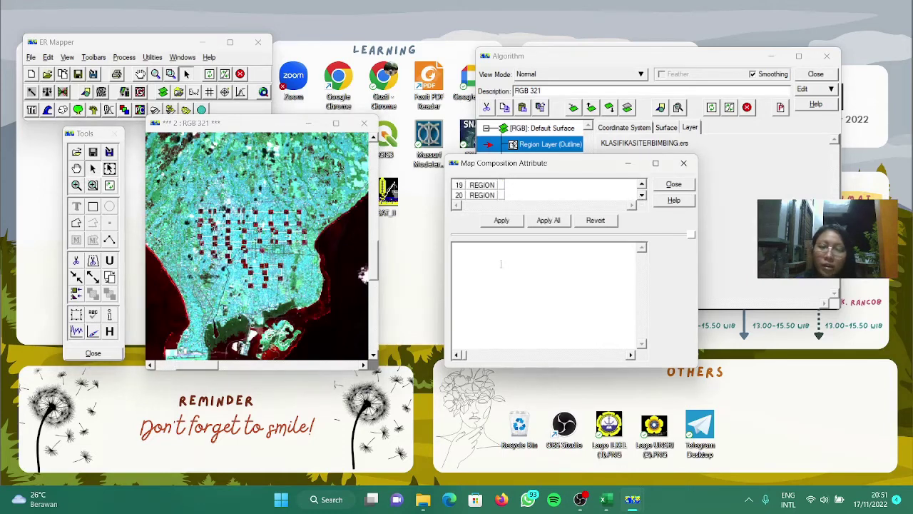
text(PE)
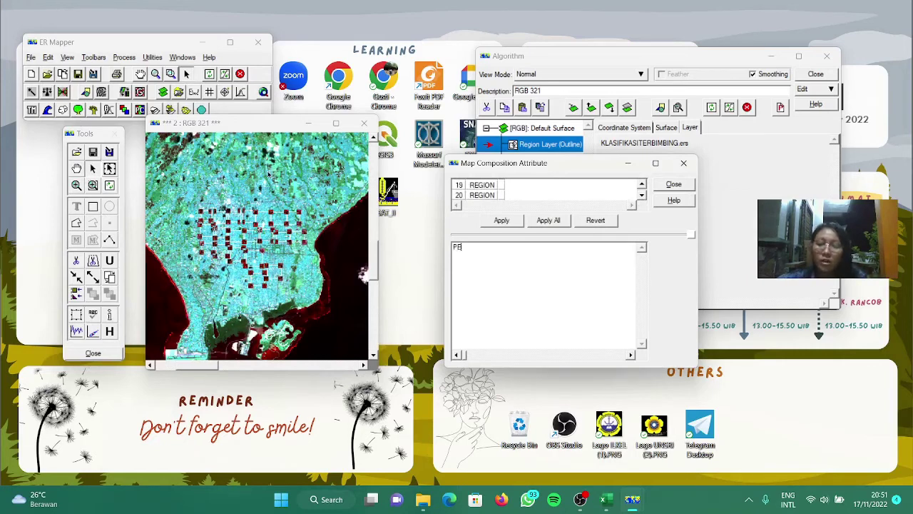
text(MUNGKIMAN)
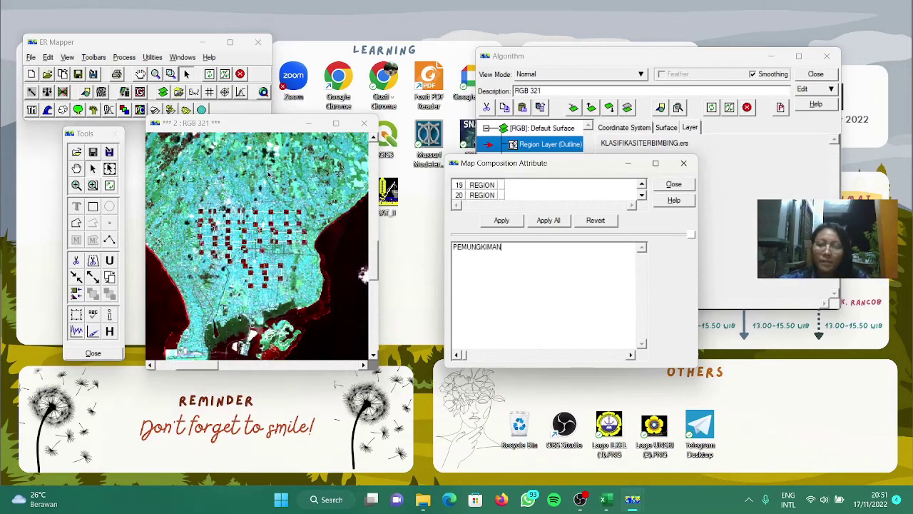
click(550, 221)
click(486, 295)
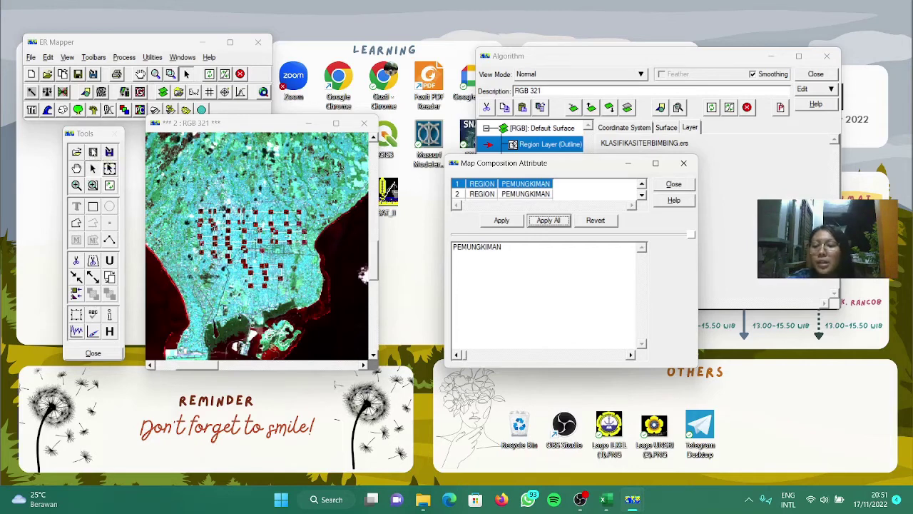
Save the labelled regions, overwriting KLASIFIKASITERBIMBING.ers.
click(93, 151)
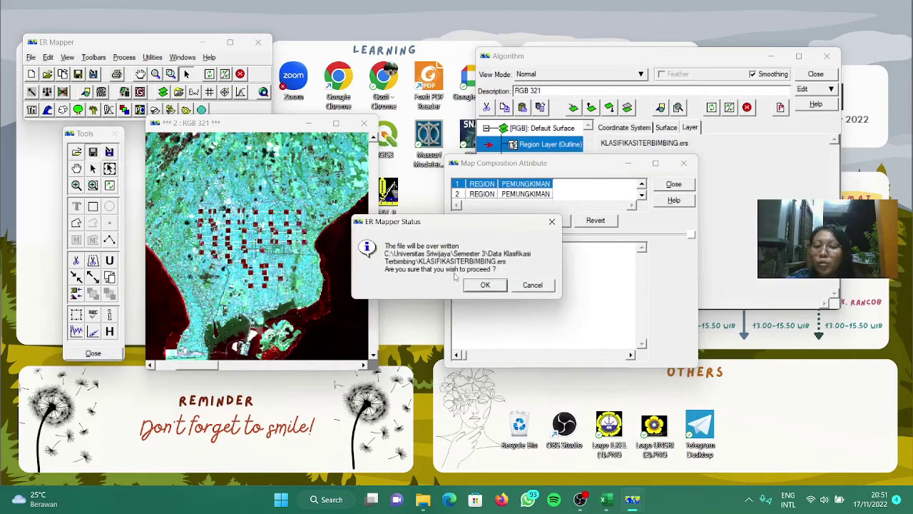
click(478, 287)
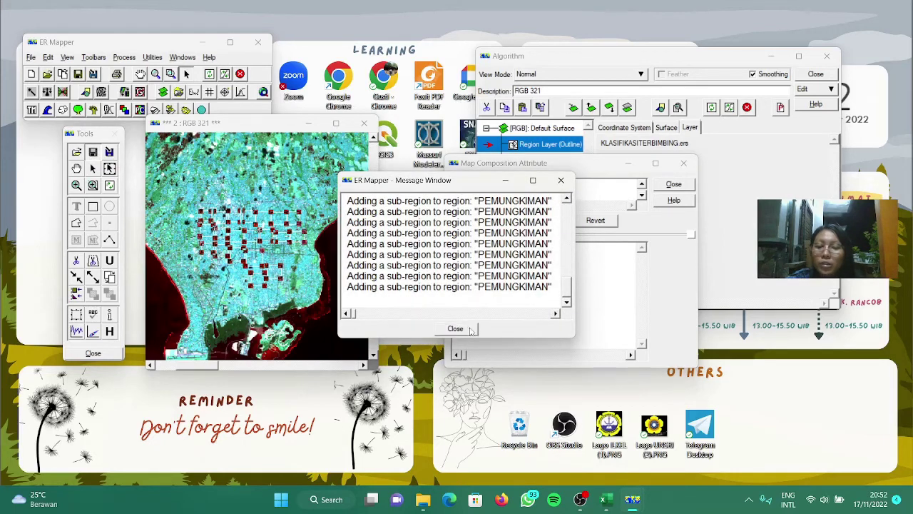
click(458, 329)
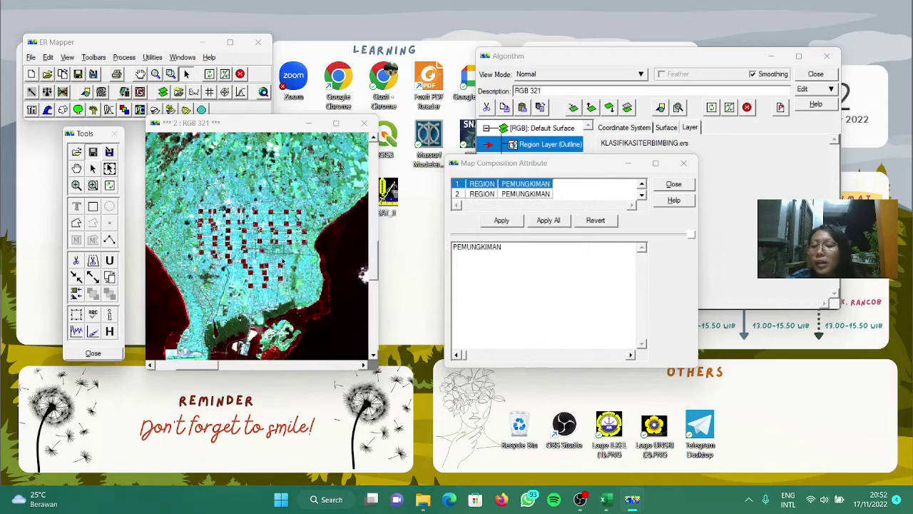
Draw 13 rectangular training regions over the dark-green vegetation along the northern shore of the bay.
click(77, 169)
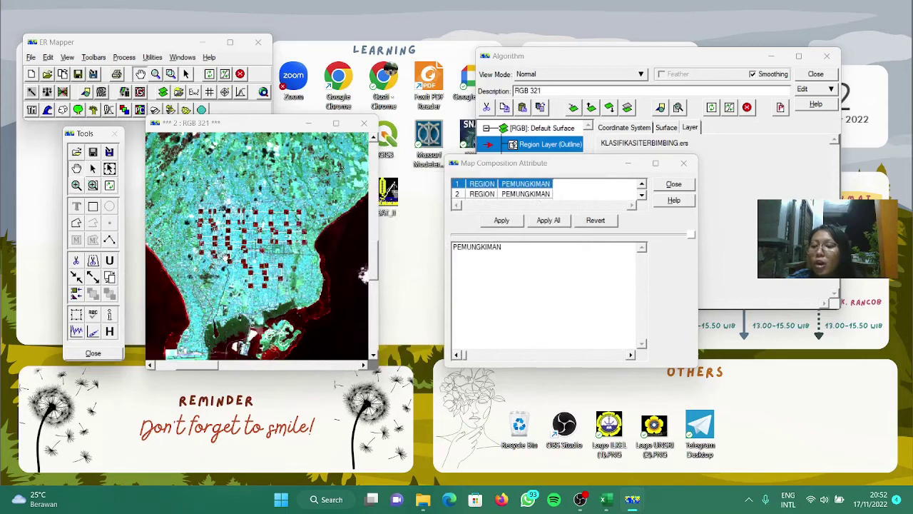
drag(227, 276, 233, 216)
drag(214, 276, 226, 173)
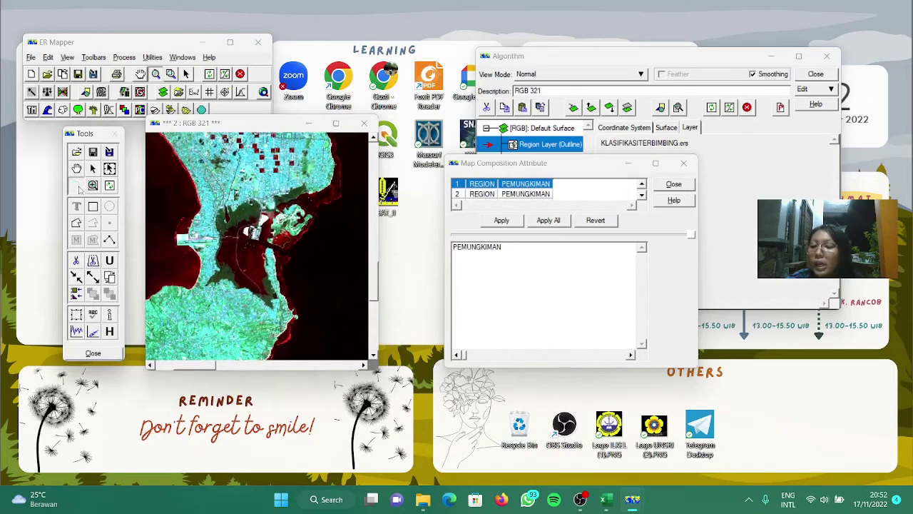
click(76, 184)
click(219, 270)
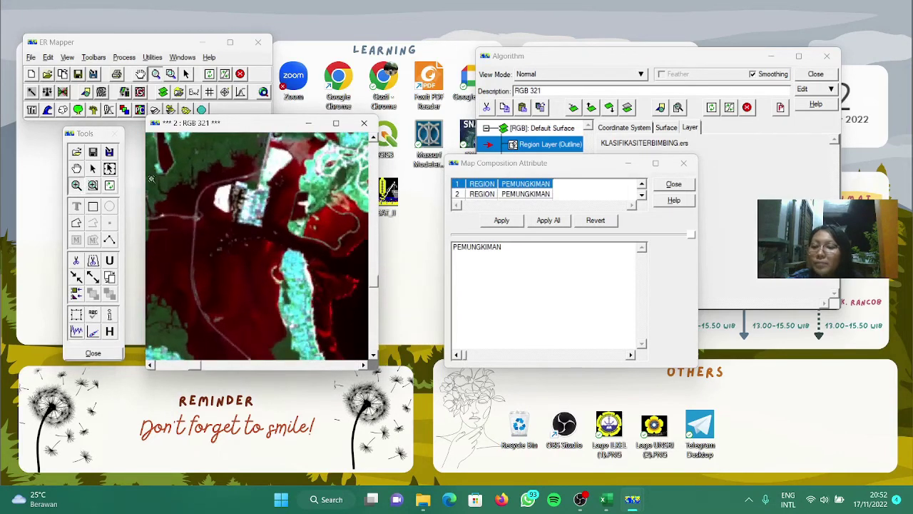
click(77, 169)
drag(214, 164, 251, 234)
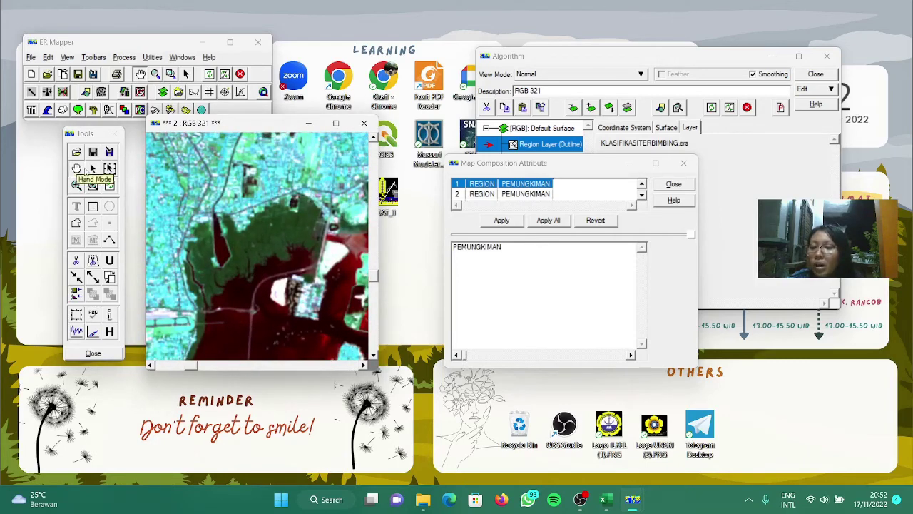
click(75, 185)
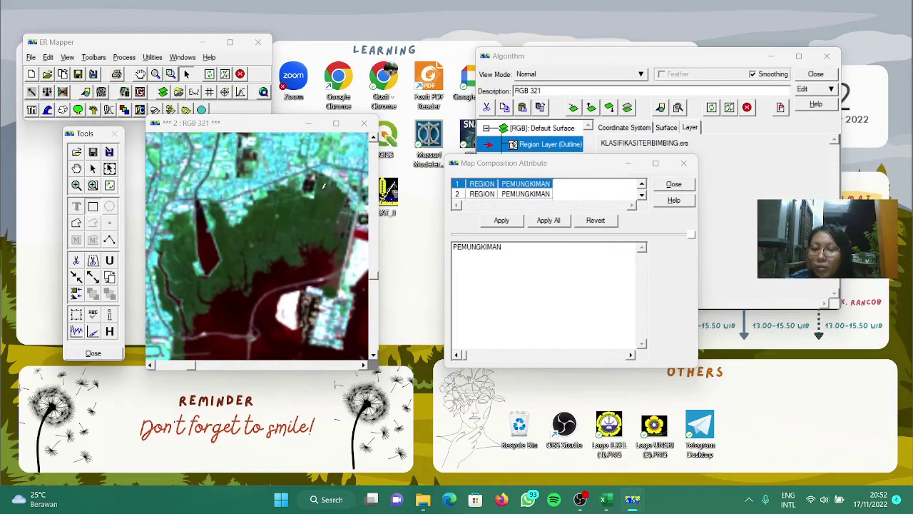
mouse_move(321, 188)
mouse_down()
mouse_move(343, 206)
mouse_move(312, 217)
mouse_move(278, 210)
mouse_move(285, 223)
mouse_move(266, 239)
mouse_move(232, 247)
mouse_move(270, 264)
mouse_move(284, 248)
mouse_move(337, 239)
mouse_up()
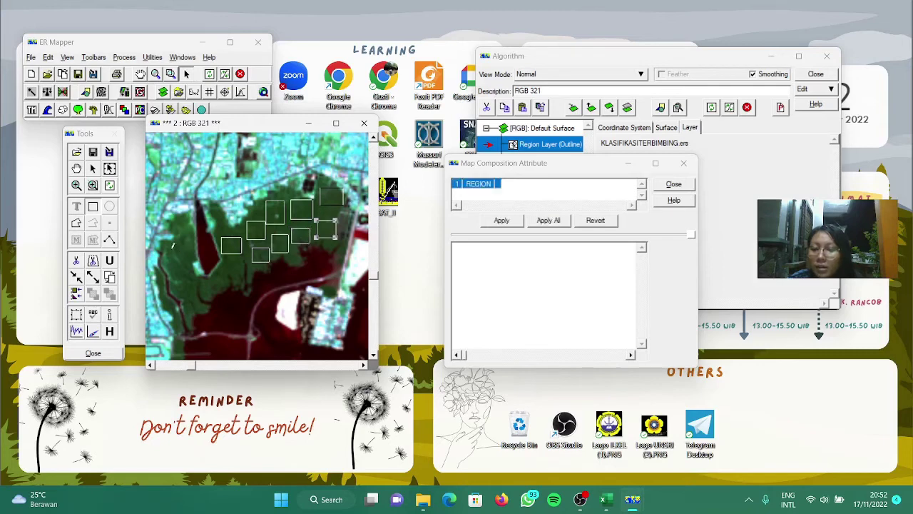
mouse_move(170, 248)
mouse_down()
mouse_move(190, 267)
mouse_move(193, 295)
mouse_move(218, 295)
mouse_up()
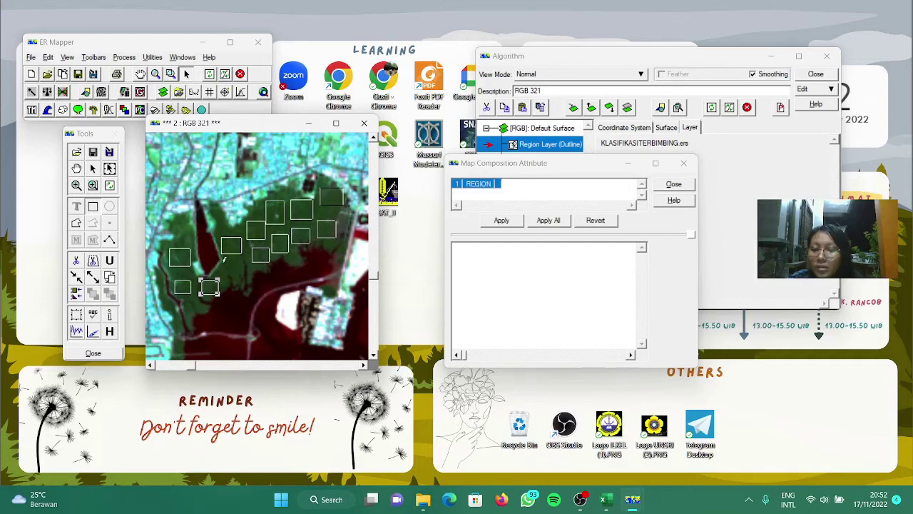
drag(221, 262, 241, 282)
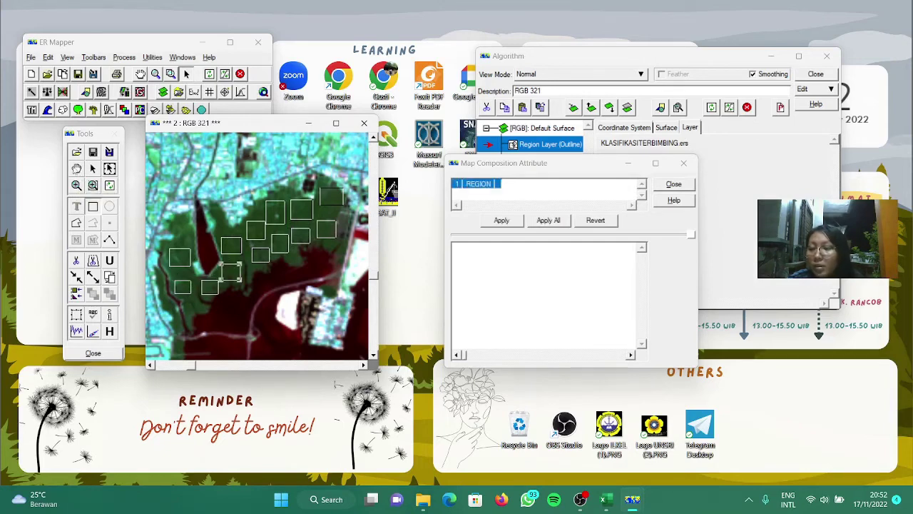
Draw seven more rectangular training regions over the dark-green vegetation patch at the southwestern end of the bay.
click(76, 169)
drag(185, 251, 274, 175)
drag(286, 300, 270, 189)
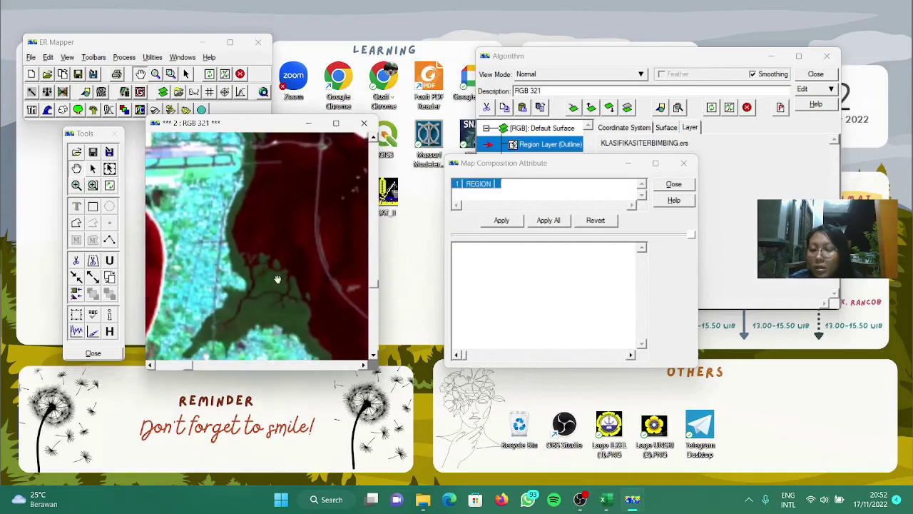
drag(277, 279, 239, 204)
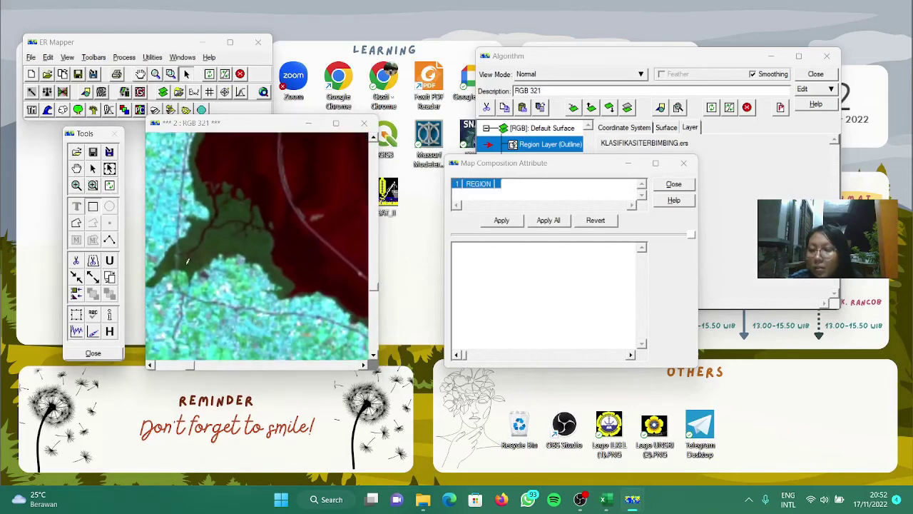
mouse_move(167, 255)
mouse_down()
mouse_move(185, 271)
mouse_move(228, 243)
mouse_up()
drag(223, 209, 273, 267)
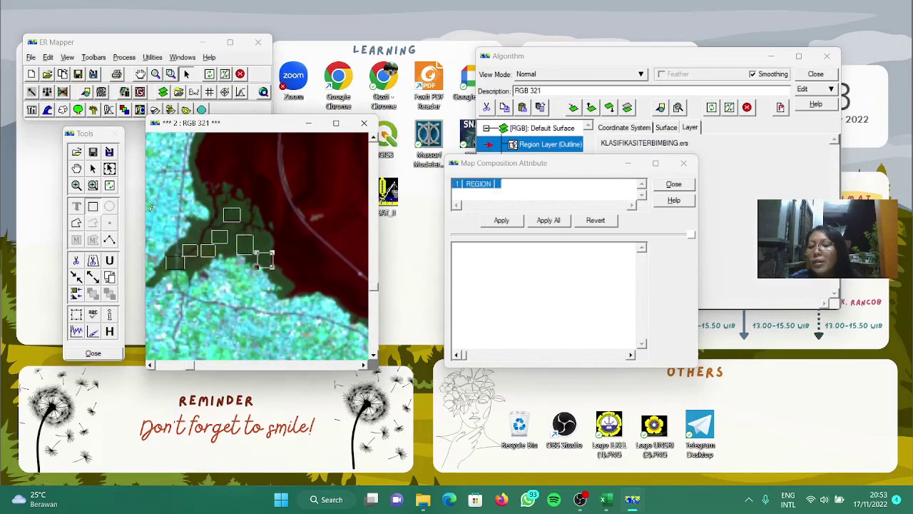
Select all 20 dark-green vegetation regions around the bay and assign them all the attribute MANGROVE.
click(77, 186)
drag(257, 280, 248, 236)
scroll(262, 247, down, 2)
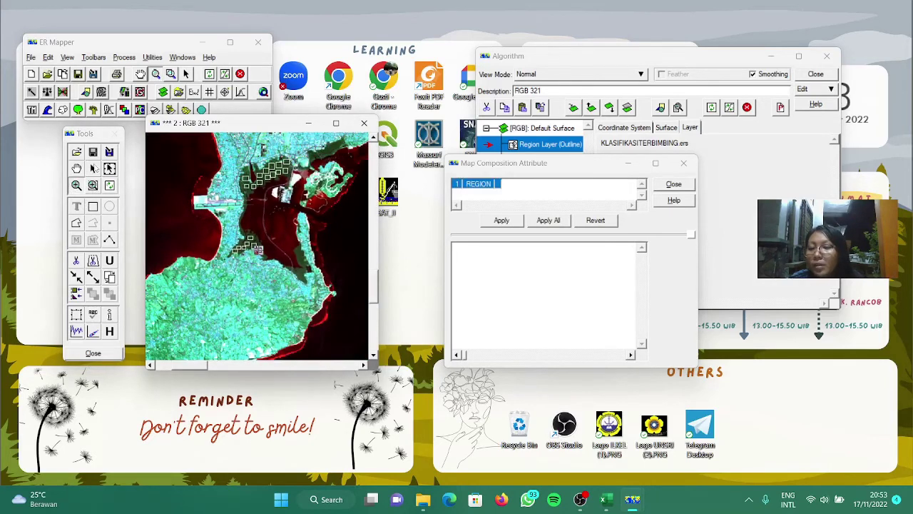
click(94, 169)
drag(204, 150, 312, 272)
click(642, 196)
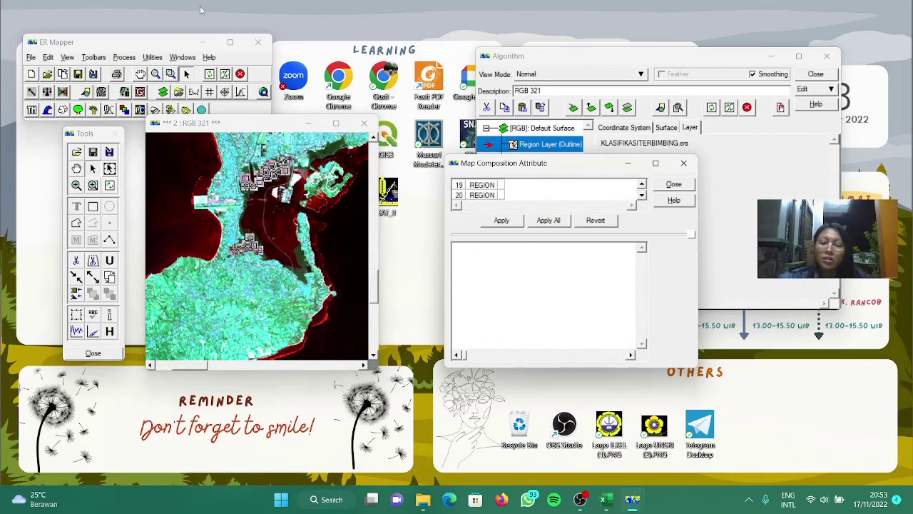
text(ANGROVE)
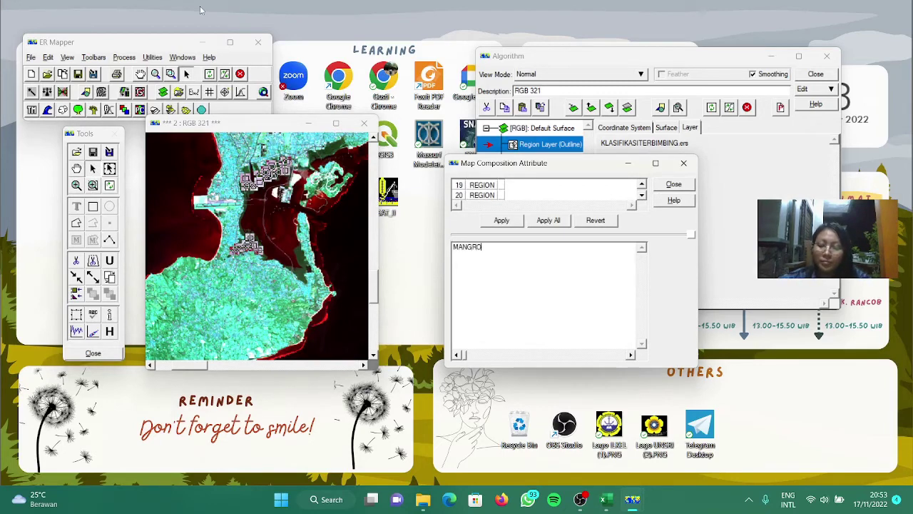
click(547, 220)
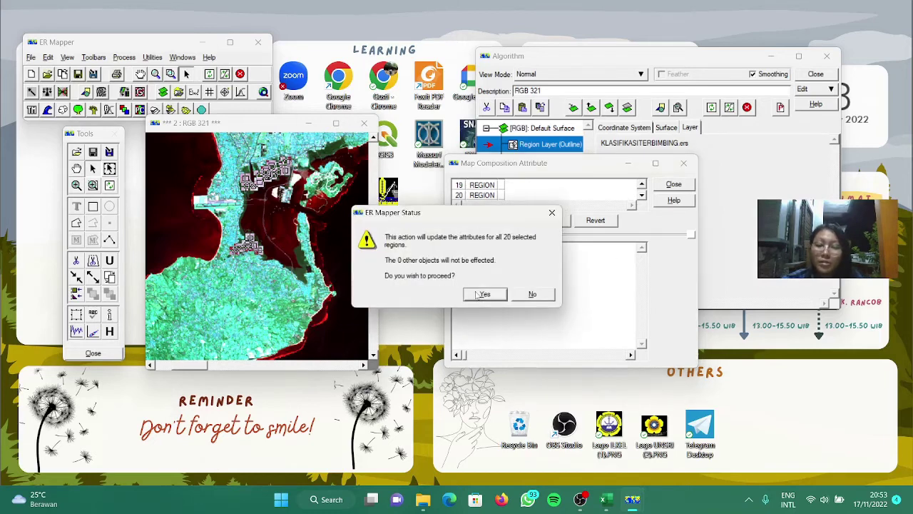
click(483, 294)
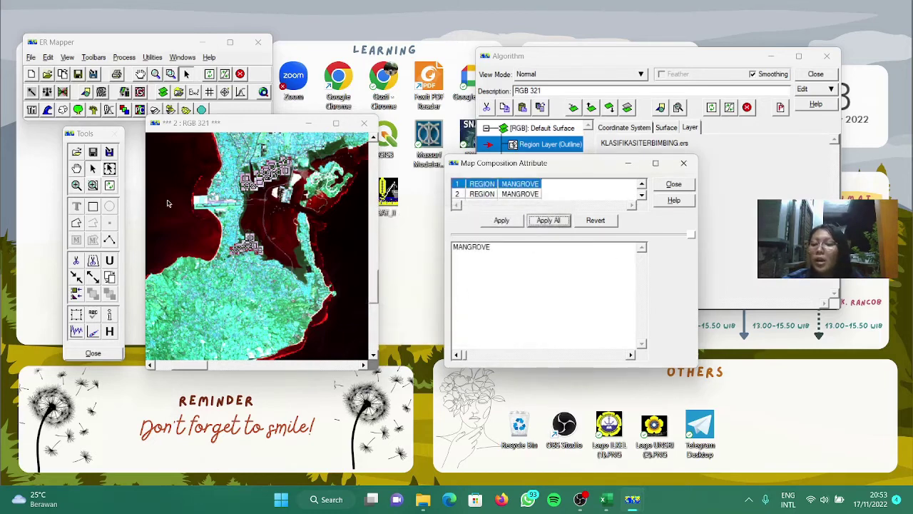
Draw ten rectangular training regions over the bright-green slopes directly south of the dark water body.
click(78, 168)
drag(350, 205, 281, 322)
scroll(283, 239, up, 4)
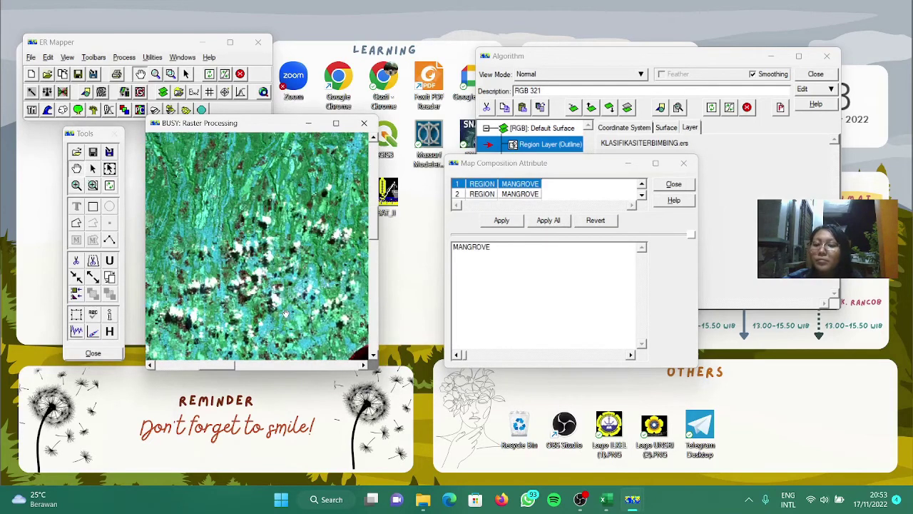
scroll(325, 314, up, 3)
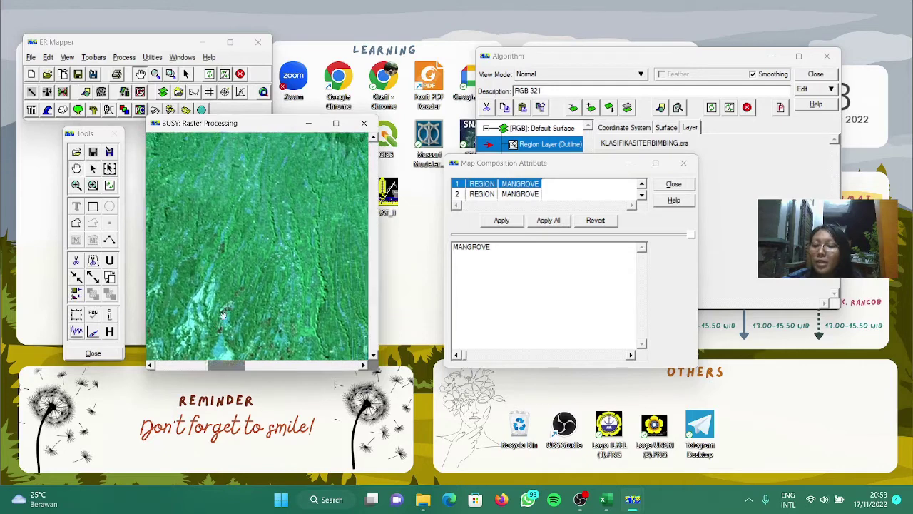
drag(274, 255, 235, 265)
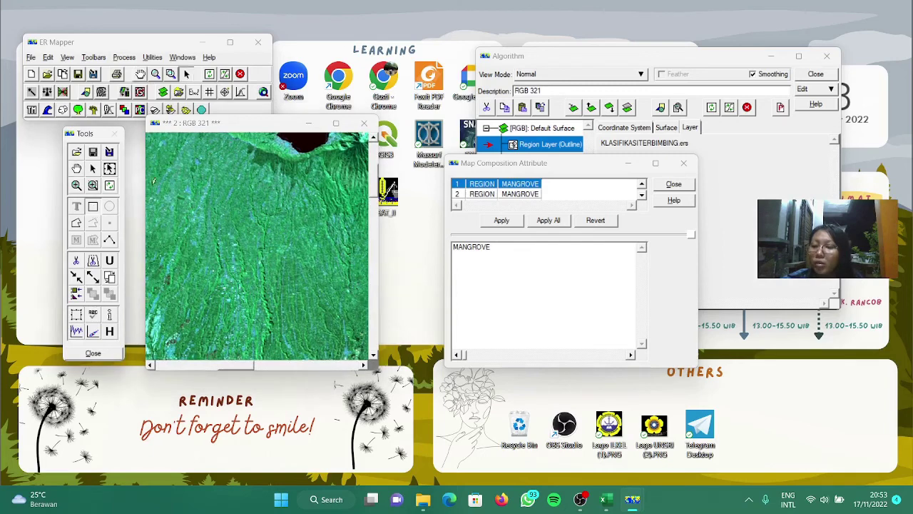
drag(284, 173, 312, 194)
mouse_move(252, 187)
mouse_down()
mouse_move(276, 214)
mouse_move(243, 241)
mouse_move(297, 248)
mouse_up()
mouse_move(292, 205)
mouse_down()
mouse_move(321, 223)
mouse_move(330, 256)
mouse_up()
mouse_move(278, 269)
mouse_down()
mouse_move(297, 289)
mouse_move(324, 289)
mouse_up()
drag(241, 268, 264, 293)
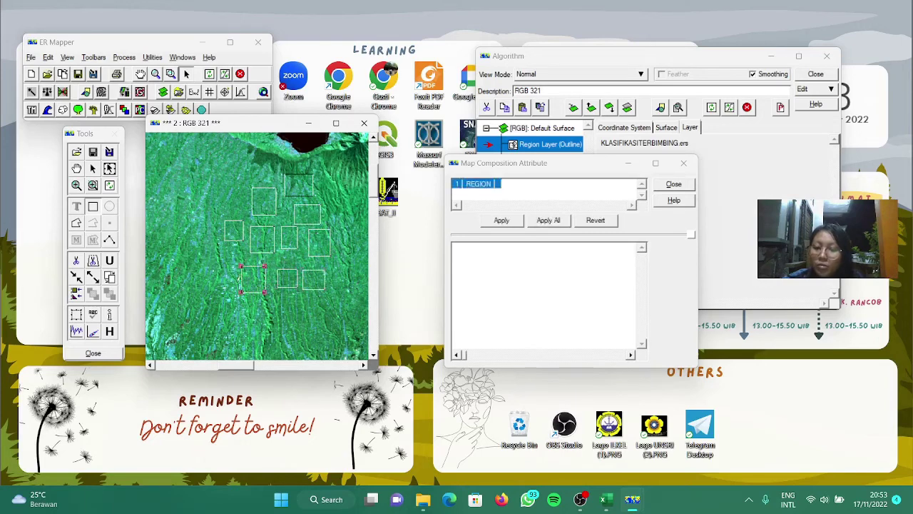
Draw ten more rectangular training regions over the western and southwestern part of the bright-green slopes.
drag(199, 261, 223, 288)
drag(188, 219, 209, 245)
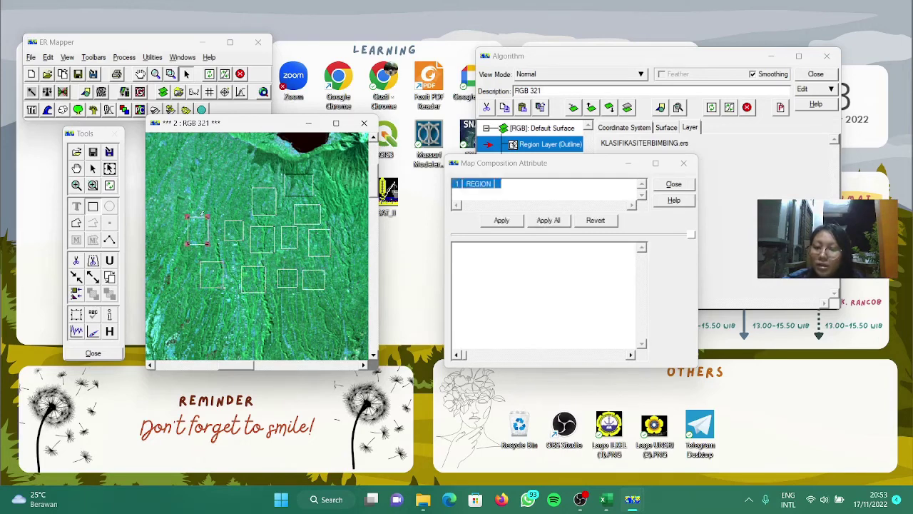
mouse_move(191, 184)
mouse_down()
mouse_move(214, 207)
mouse_move(238, 209)
mouse_up()
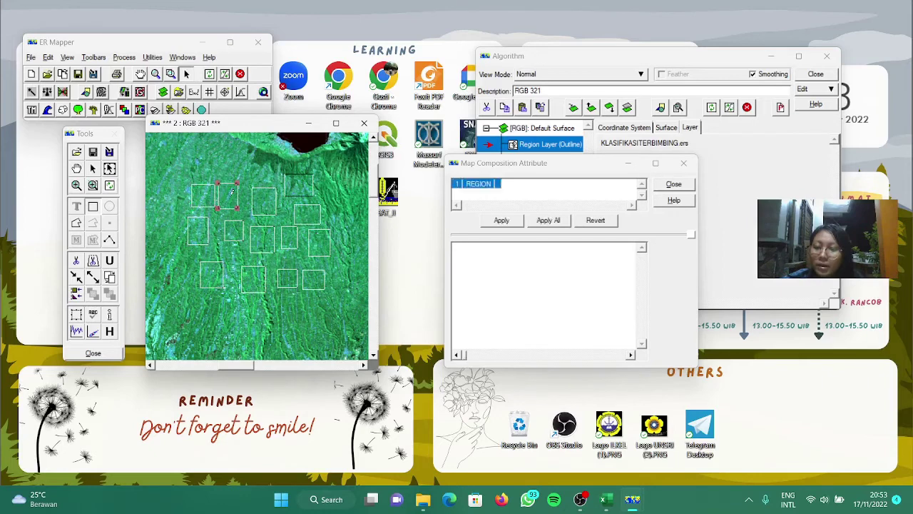
drag(202, 153, 228, 176)
drag(158, 170, 181, 194)
mouse_move(154, 224)
mouse_down()
mouse_move(171, 248)
mouse_move(172, 291)
mouse_move(210, 320)
mouse_move(243, 314)
mouse_move(255, 330)
mouse_up()
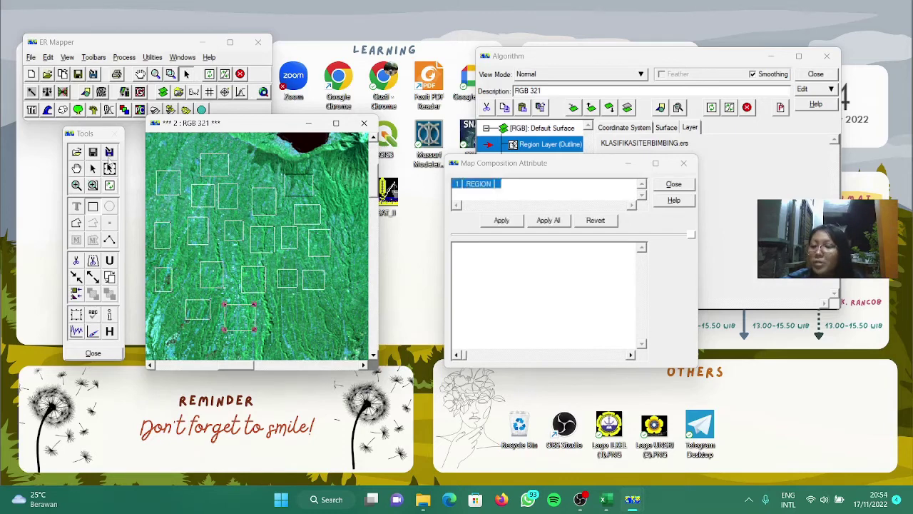
Select all 20 regions on the bright-green slopes and assign them all the attribute NON MANGROVE.
click(92, 168)
drag(152, 146, 325, 347)
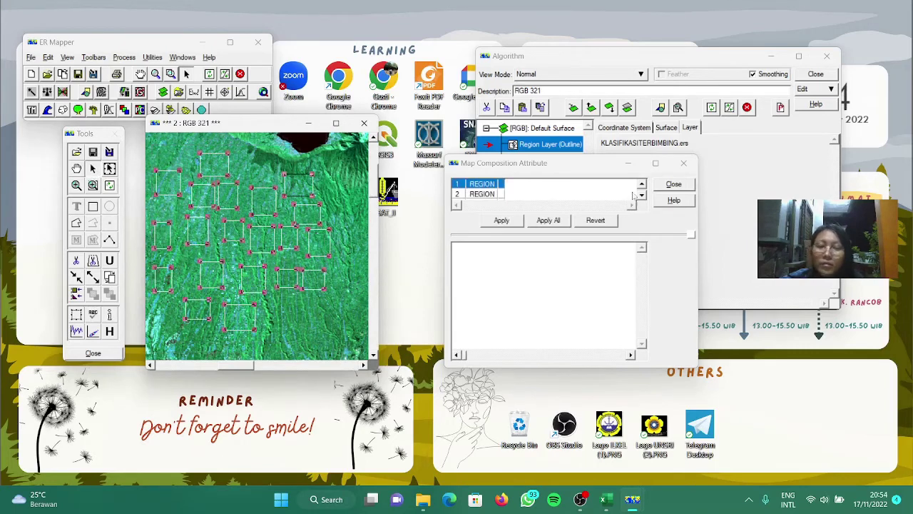
click(641, 194)
click(484, 303)
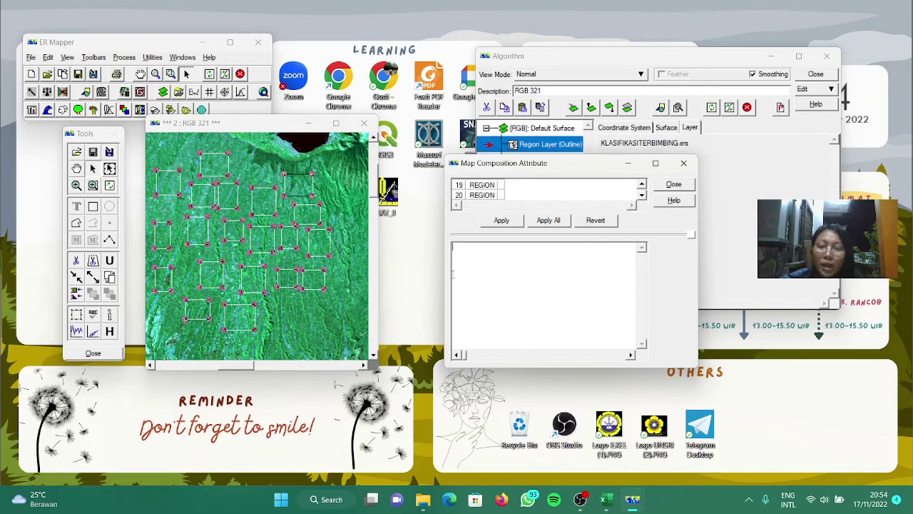
key(Caps_Lock)
text(no)
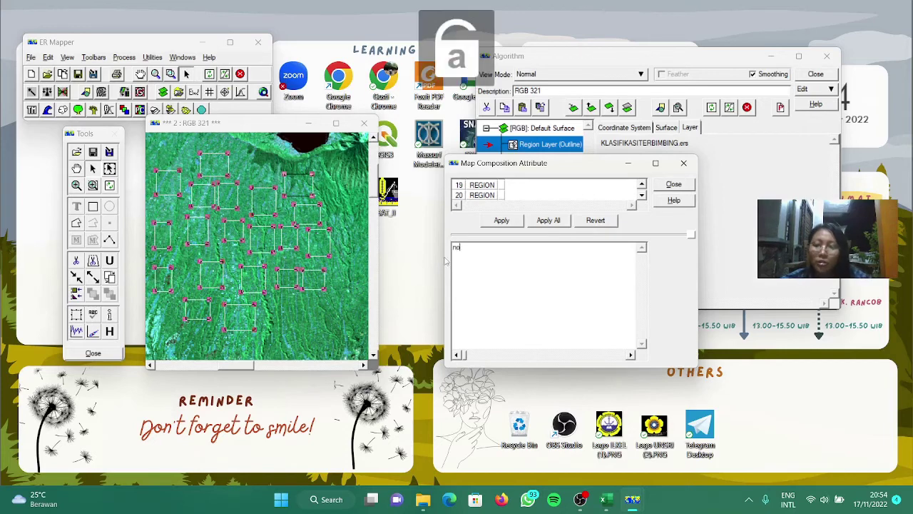
key(BackSpace)
key(BackSpace)
key(Caps_Lock)
text(NON)
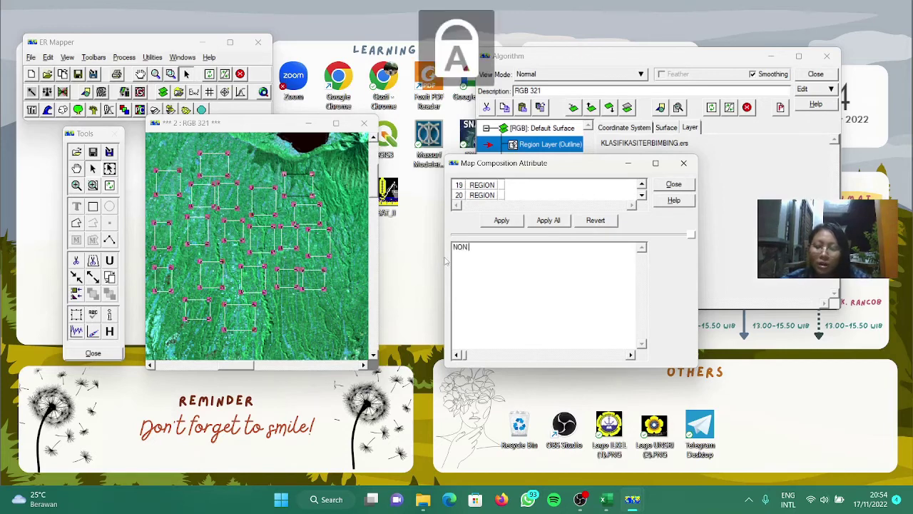
text( MANGR)
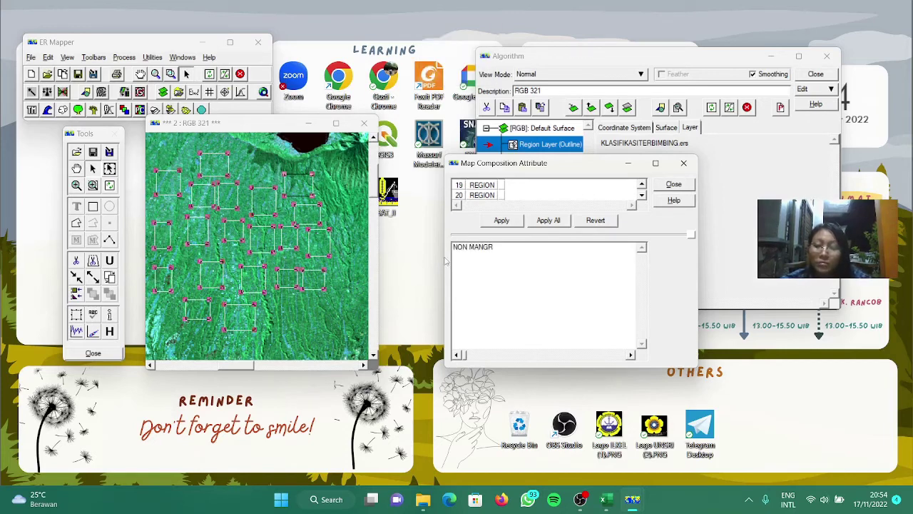
text(OVE)
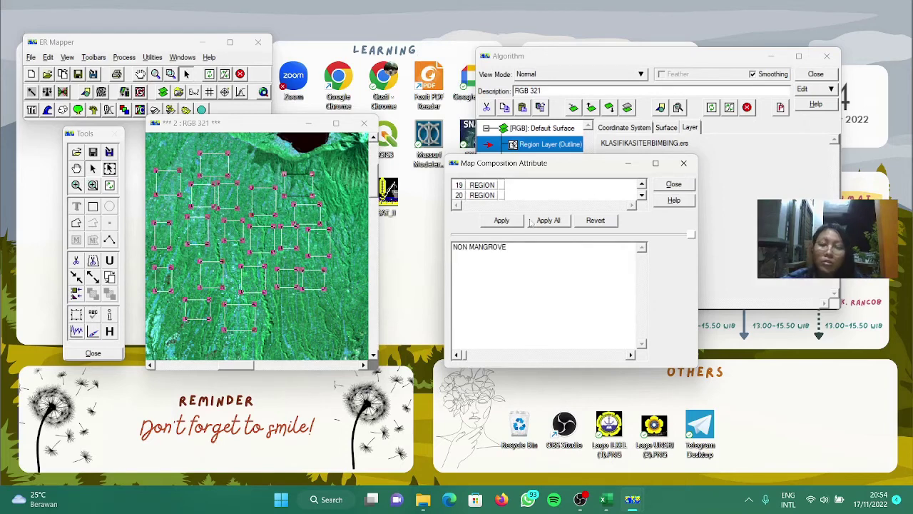
click(548, 220)
click(490, 295)
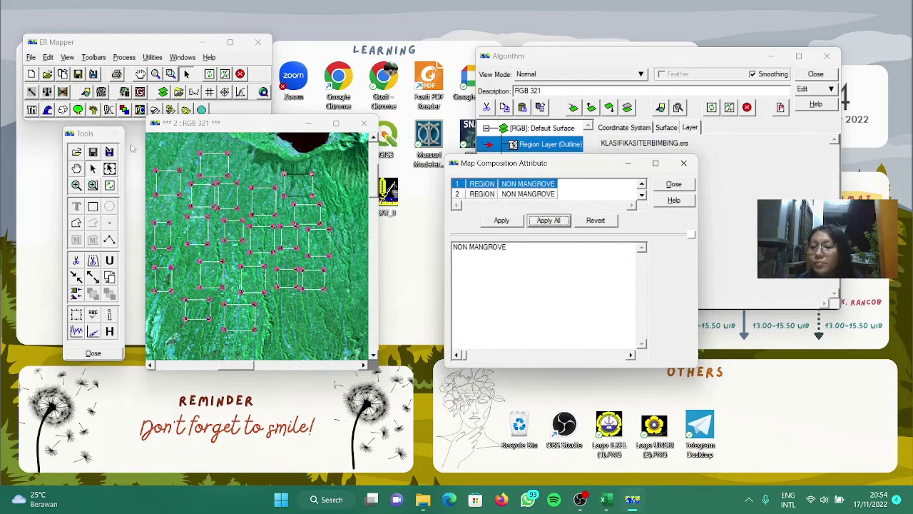
Save the labelled regions, overwriting KLASIFIKASITERBIMBING.ers, and close the region attribute and annotation tool windows.
click(93, 152)
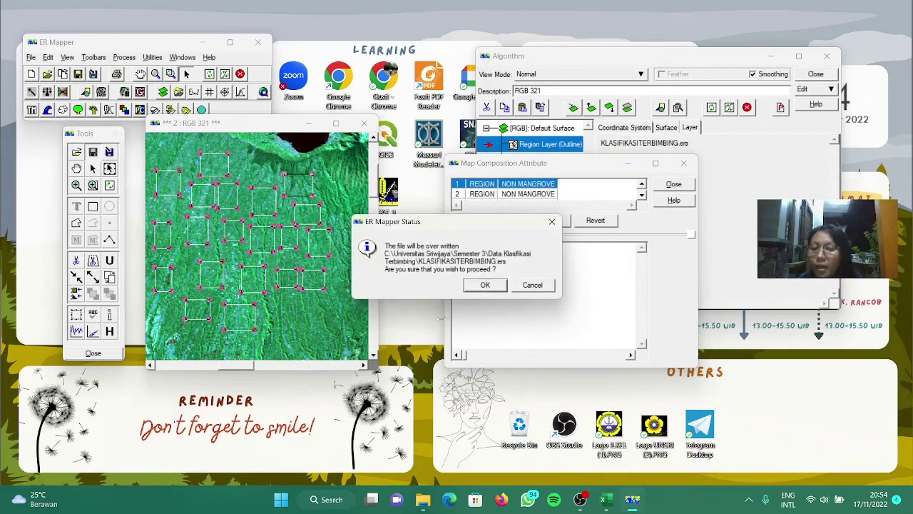
click(485, 284)
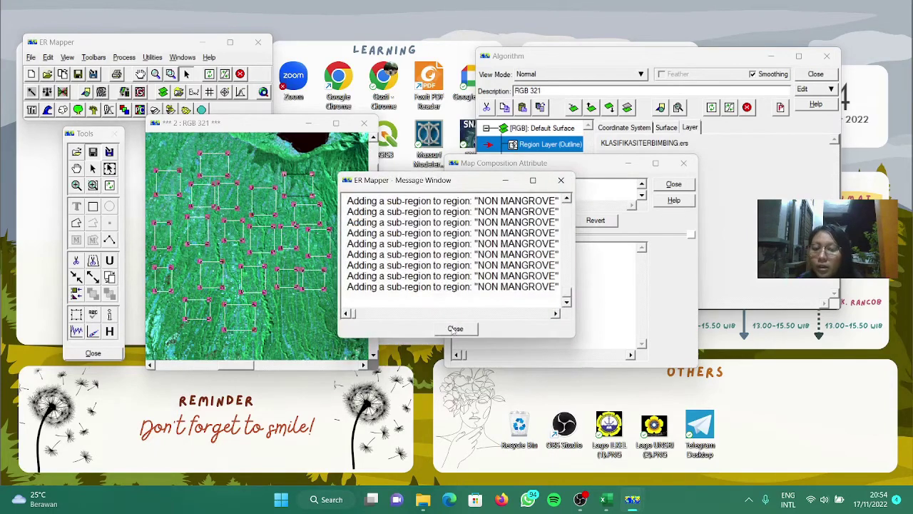
click(455, 329)
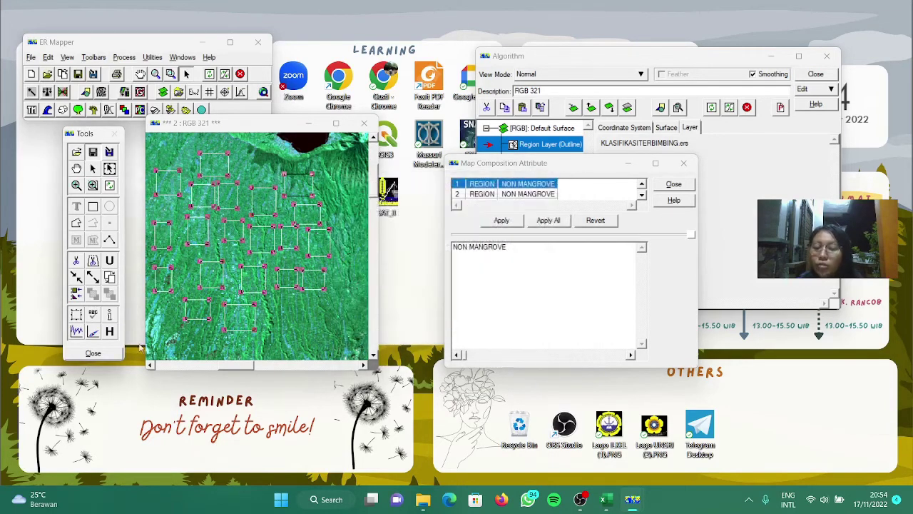
click(674, 184)
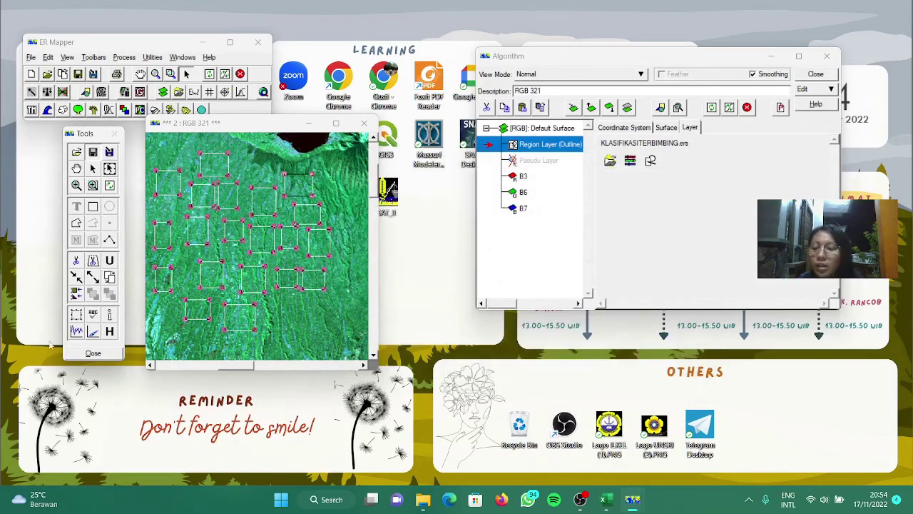
click(104, 355)
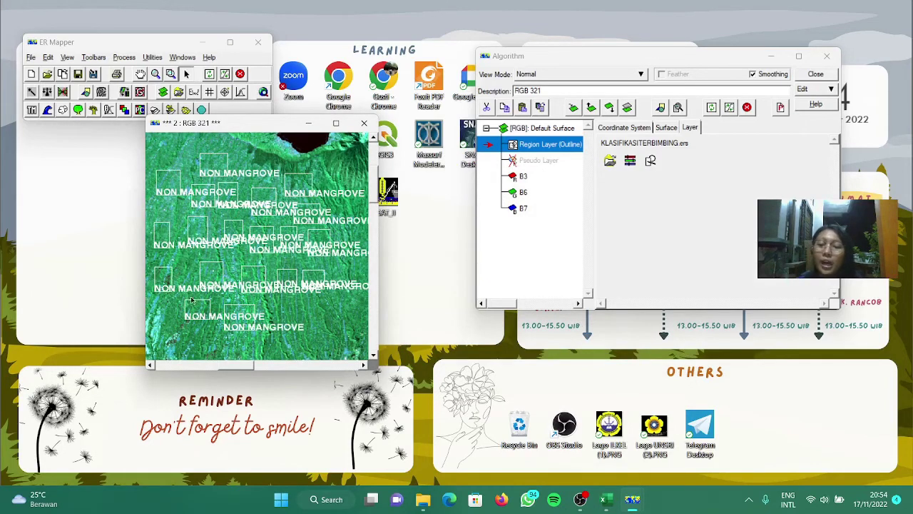
drag(261, 125, 389, 110)
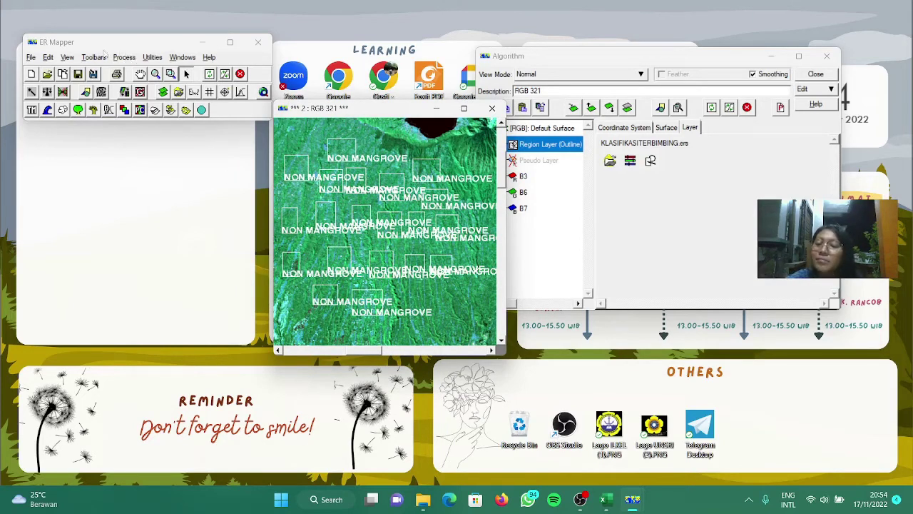
Calculate the statistics for KLASIFIKASITERBIMBING.ers with forced recalculation, and close the statistics windows.
click(48, 58)
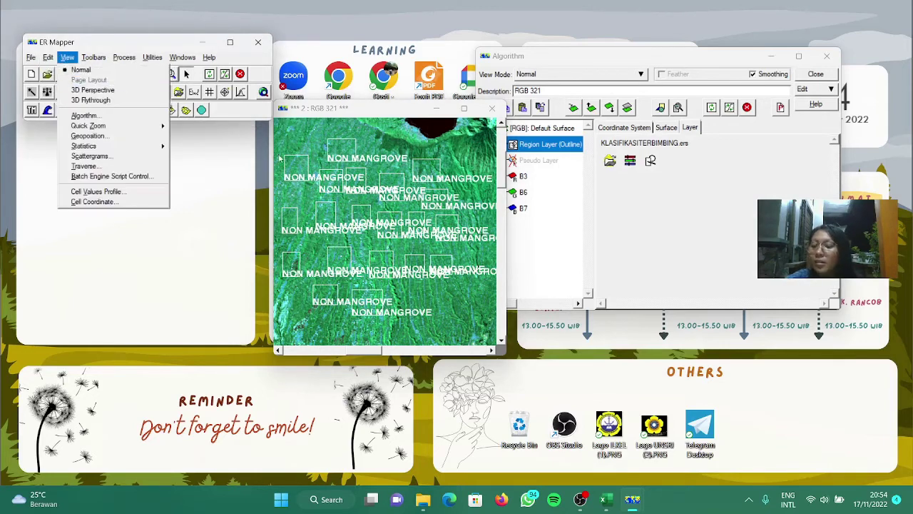
mouse_move(124, 57)
key(ctrl+p)
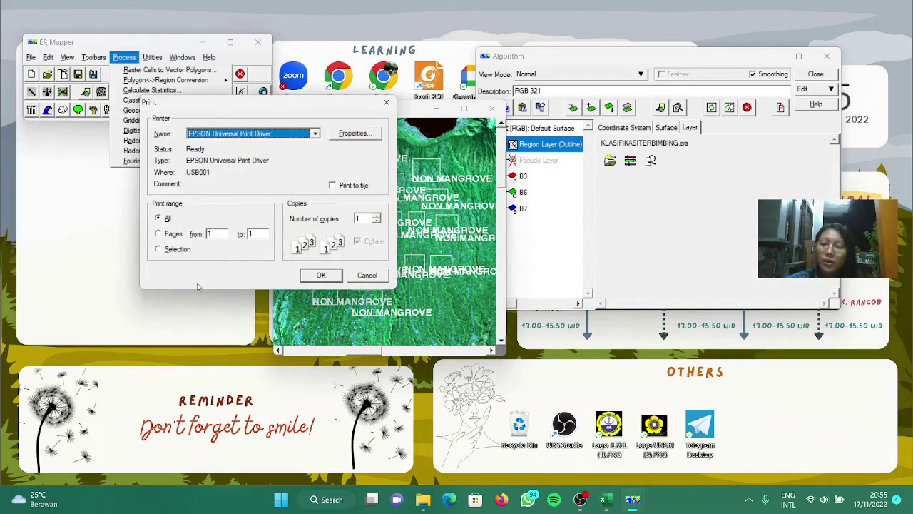
click(383, 107)
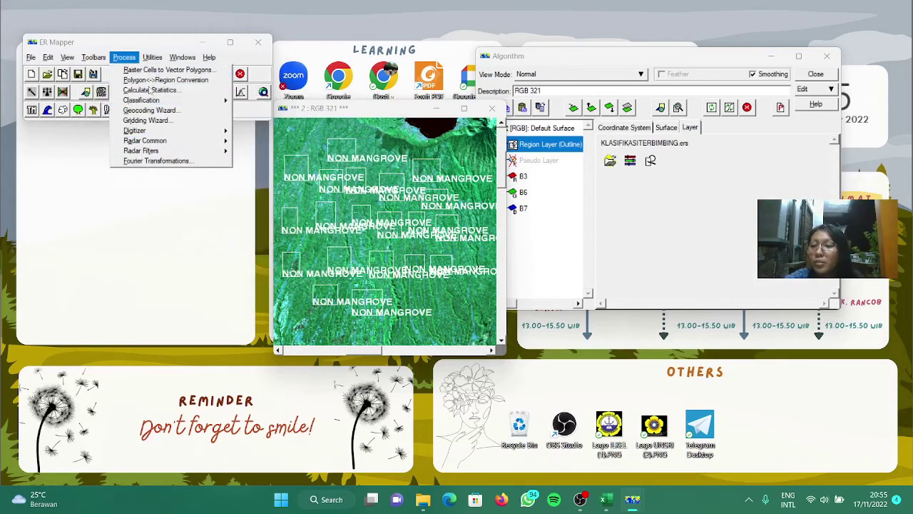
click(150, 91)
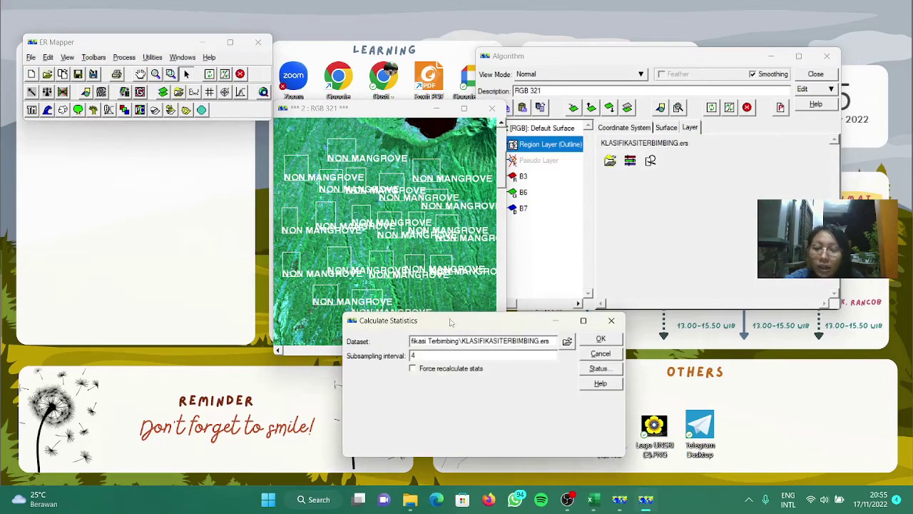
drag(454, 322, 215, 188)
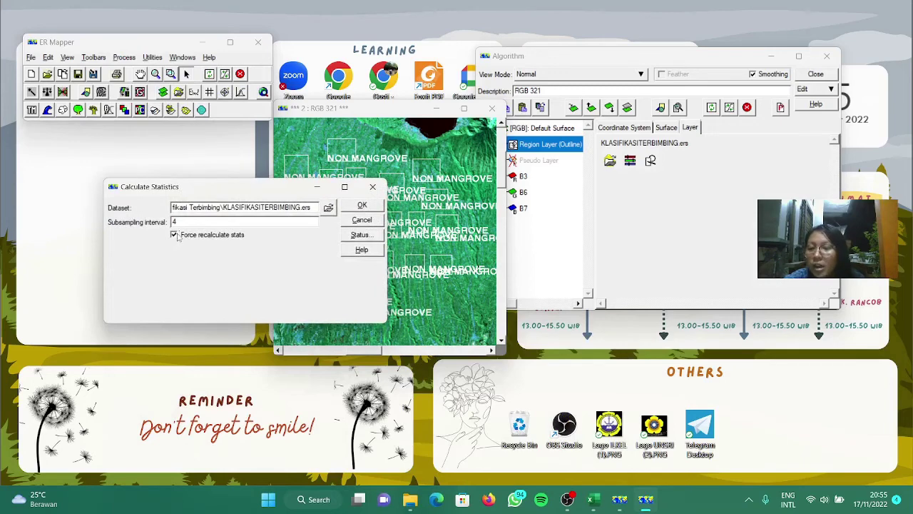
click(360, 205)
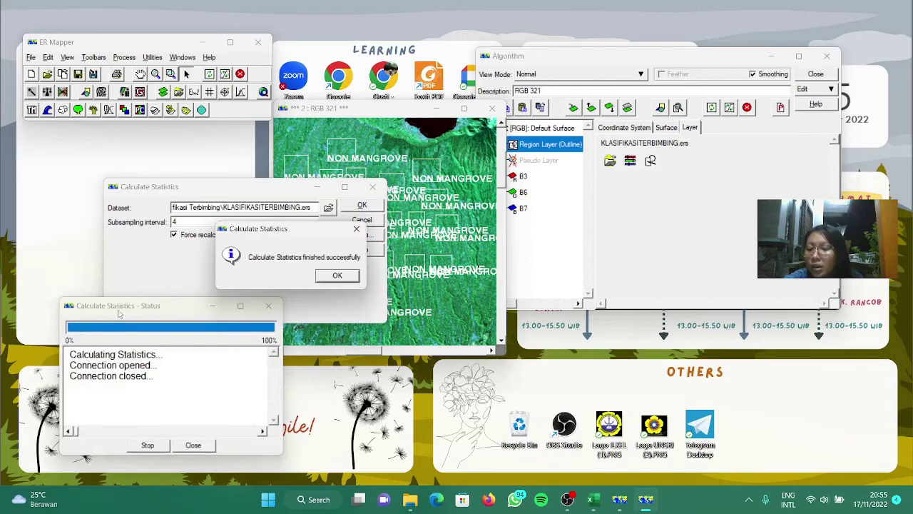
click(325, 278)
click(204, 448)
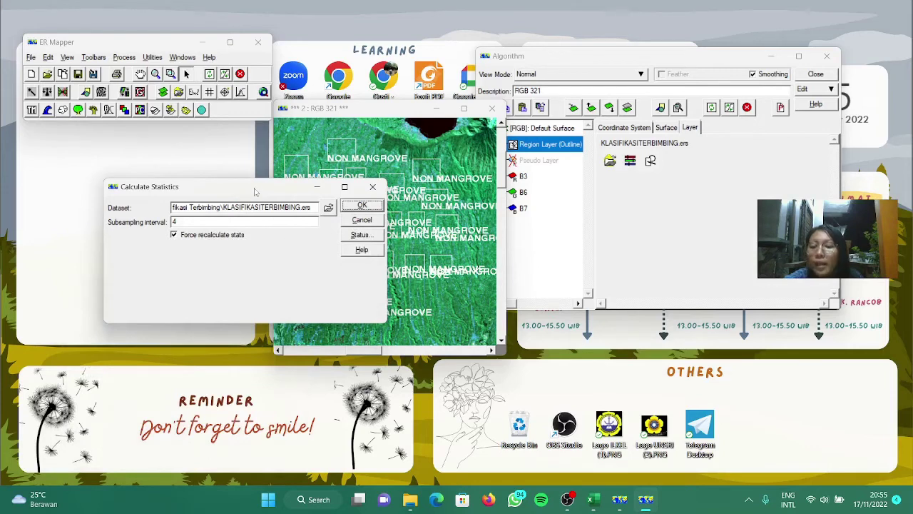
click(373, 187)
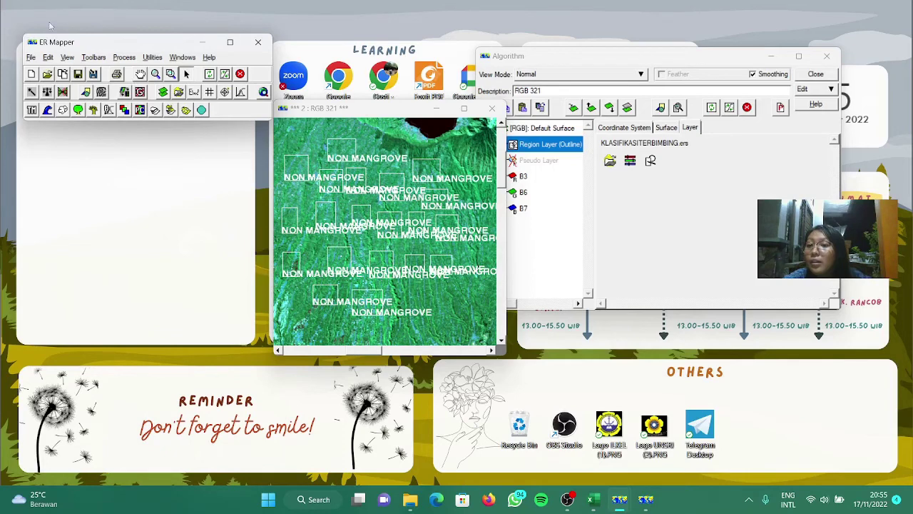
Display the Area Summary Report for KLASIFIKASITERBIMBING.ers and arrange its window so the class areas can be examined.
click(65, 58)
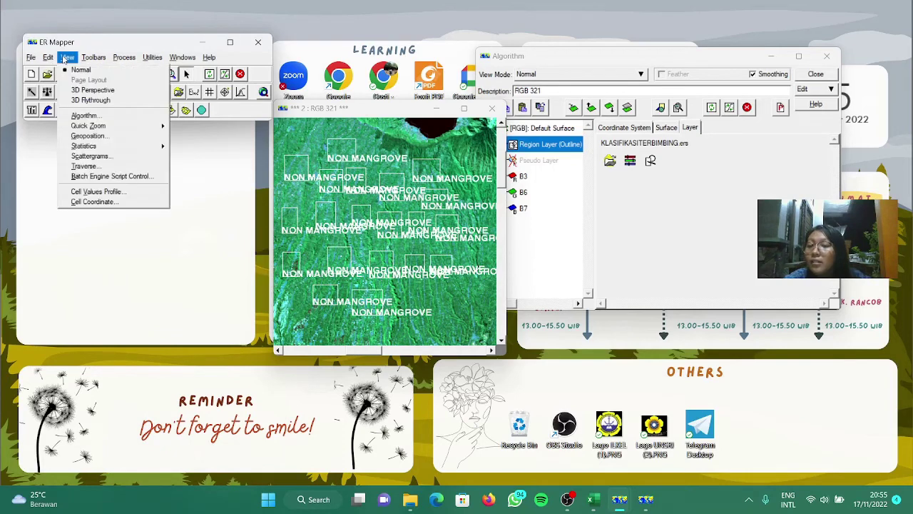
mouse_move(118, 148)
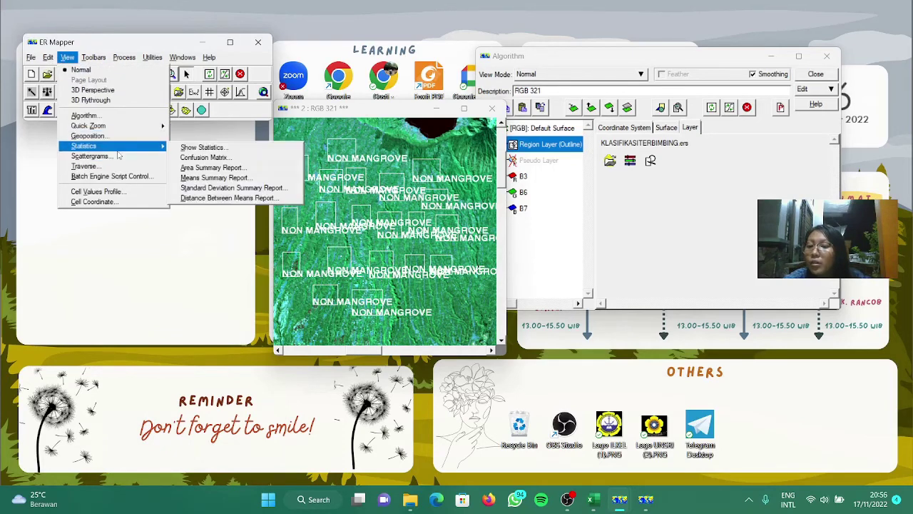
mouse_move(107, 130)
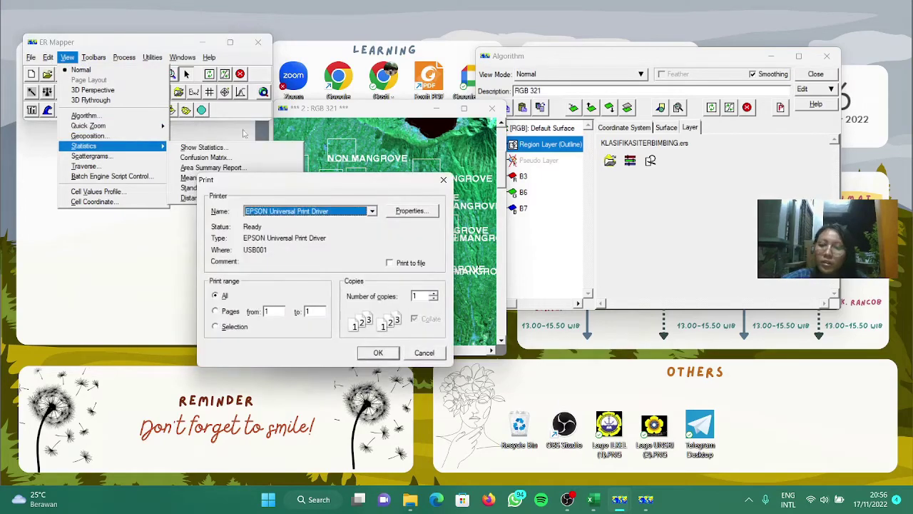
key(Escape)
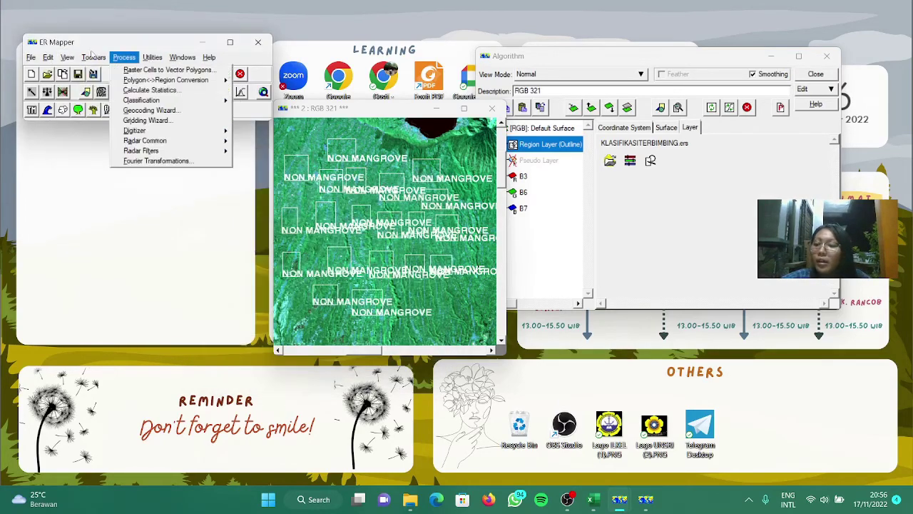
mouse_move(76, 60)
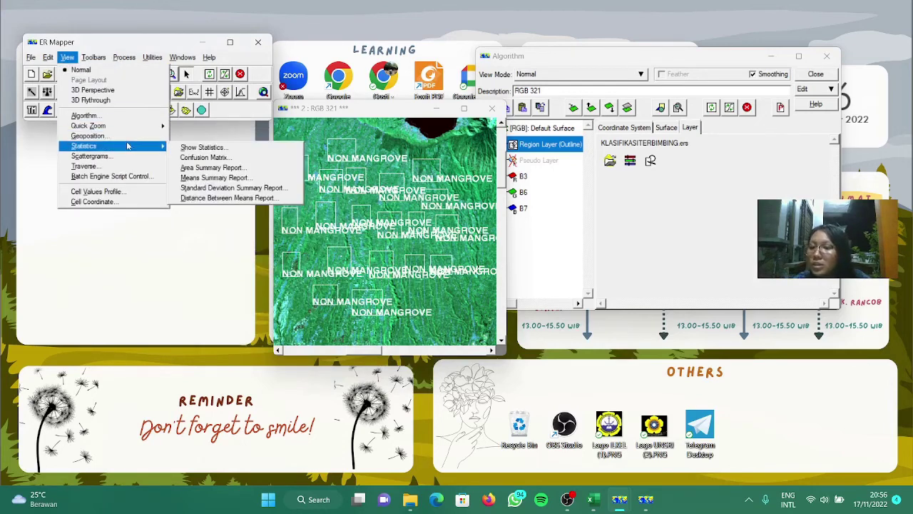
click(203, 177)
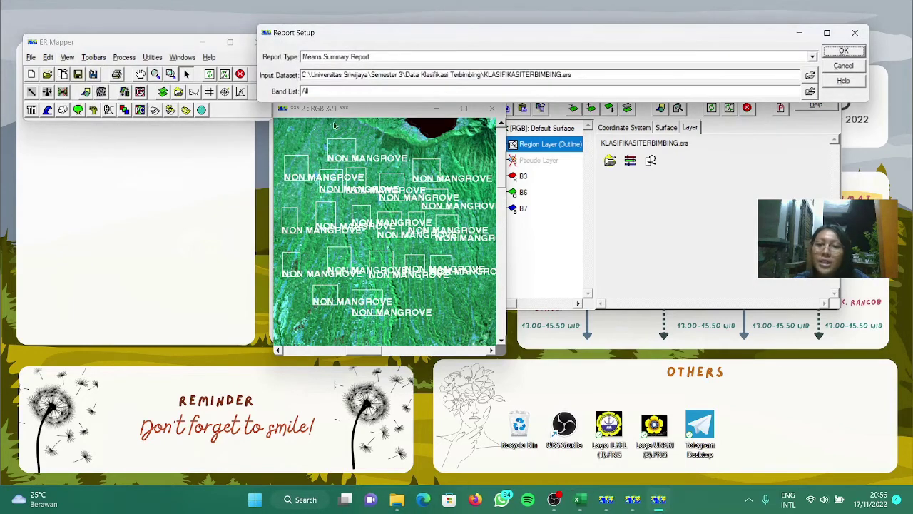
click(812, 56)
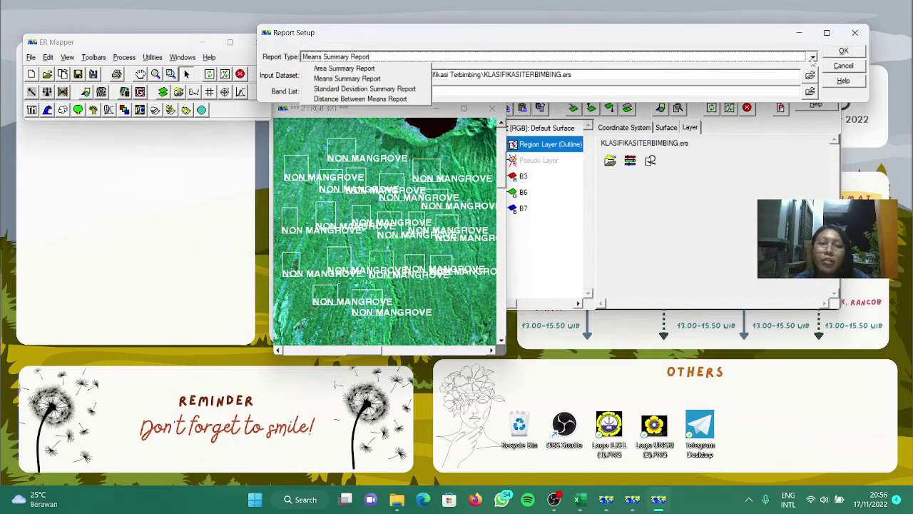
click(408, 69)
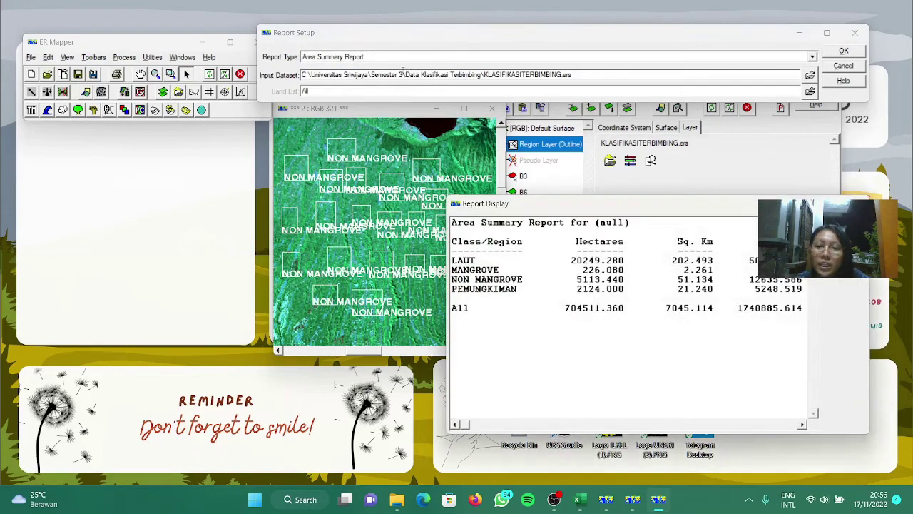
drag(599, 204, 573, 189)
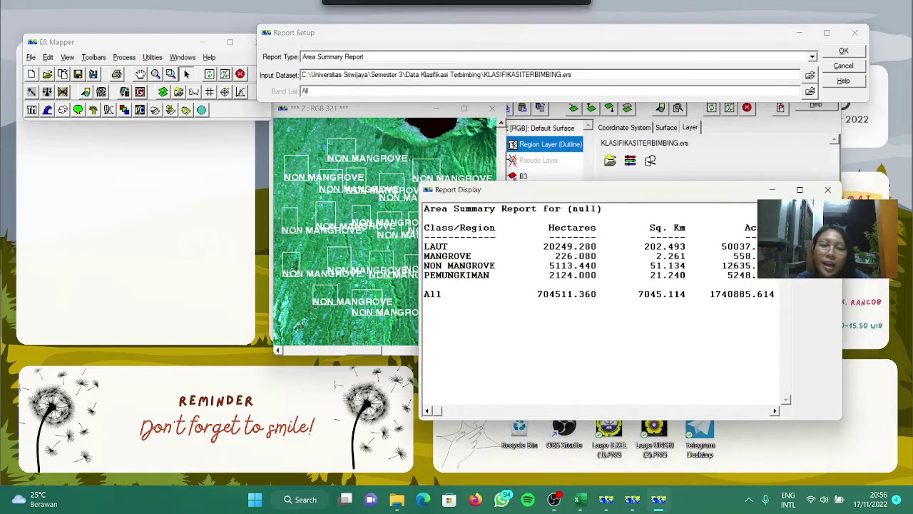
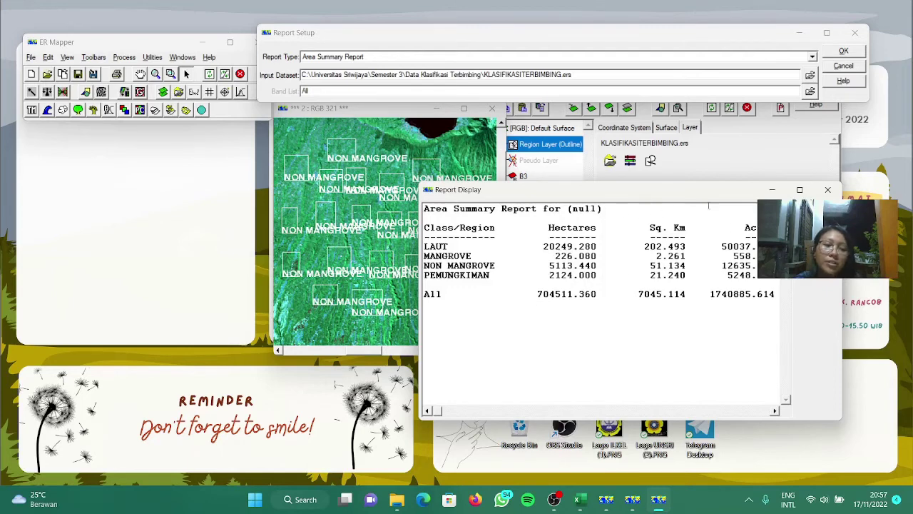
drag(480, 190, 494, 202)
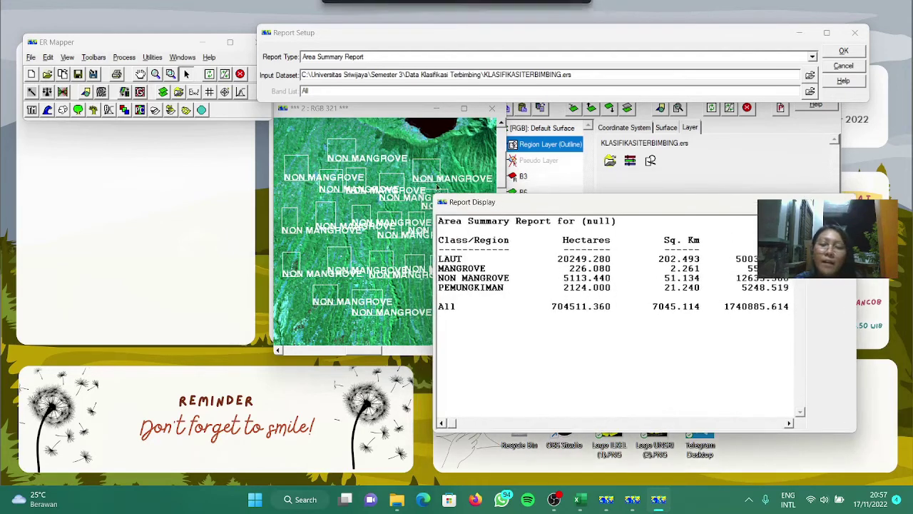
Set up a supervised classification of all bands of KLASIFIKASITERBIMBING.ers, choosing the same file as the output dataset.
click(124, 58)
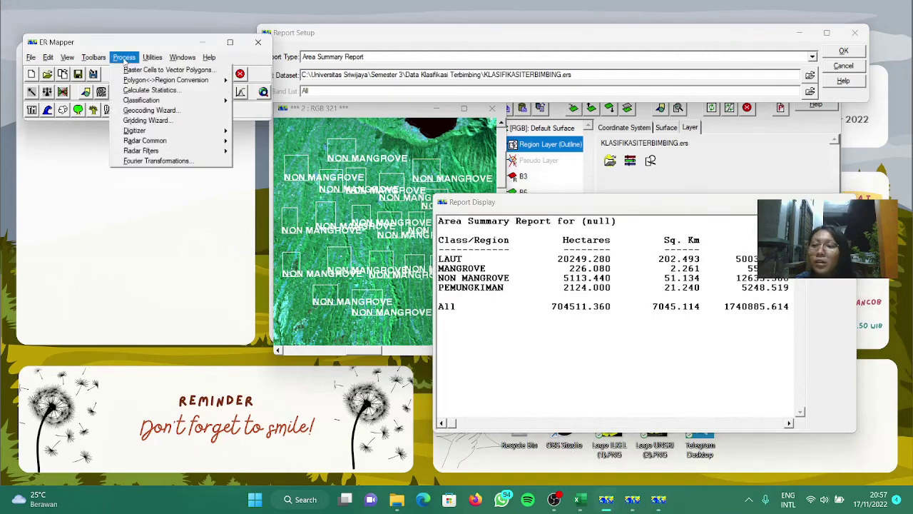
mouse_move(159, 100)
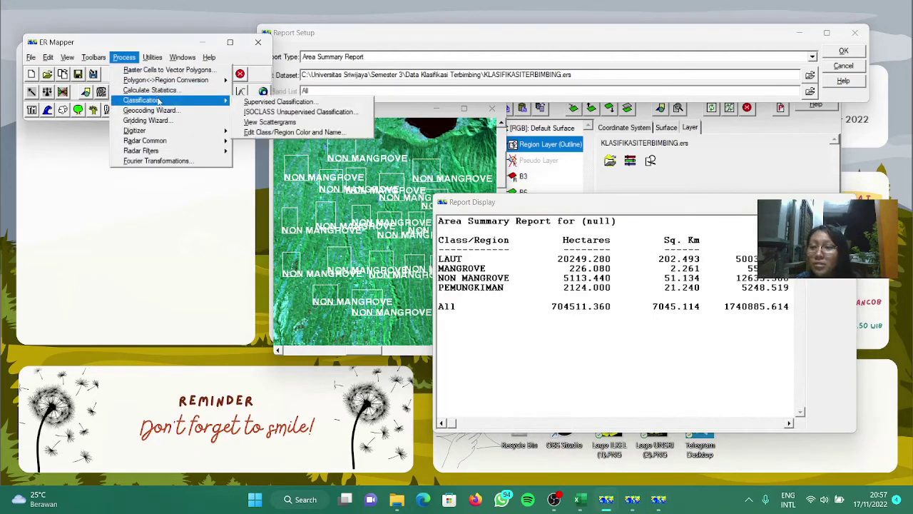
click(247, 102)
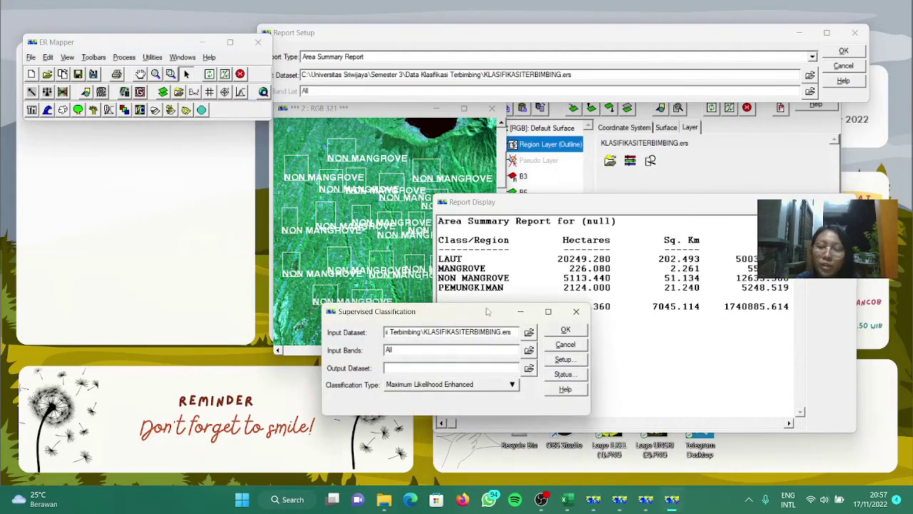
drag(494, 319, 348, 193)
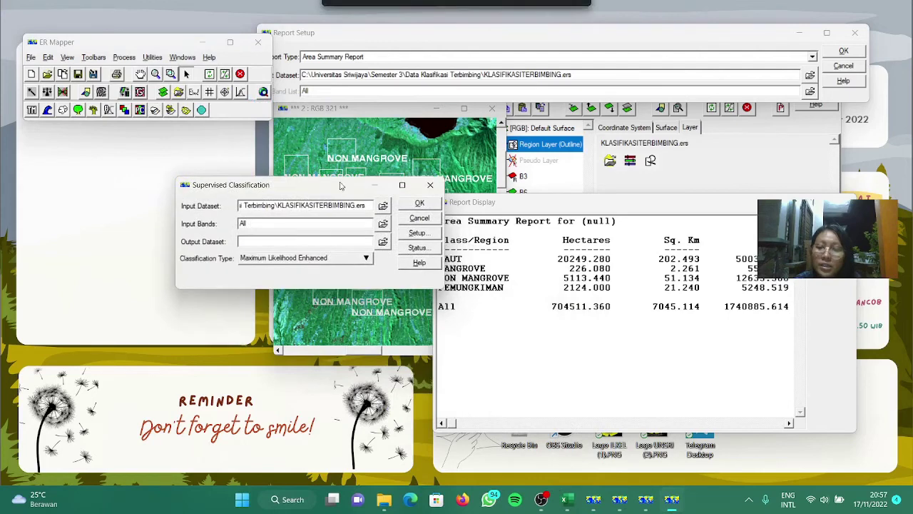
click(383, 242)
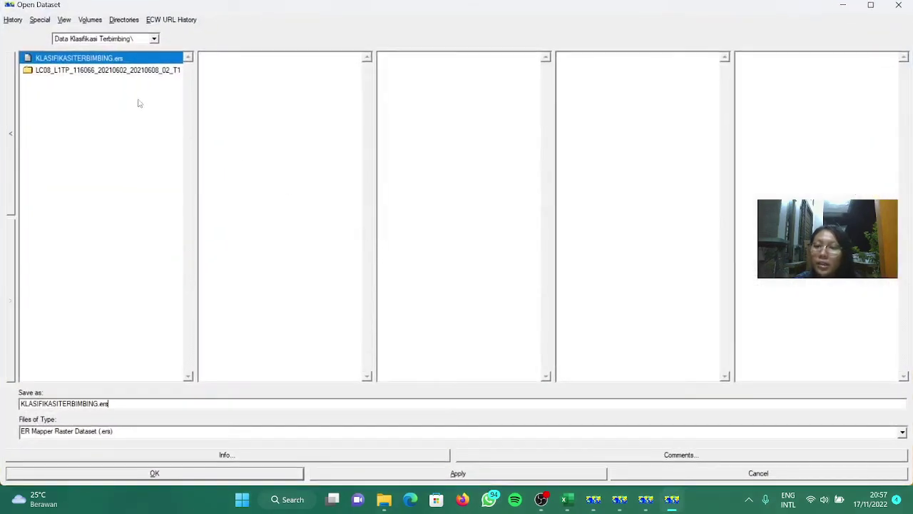
click(118, 59)
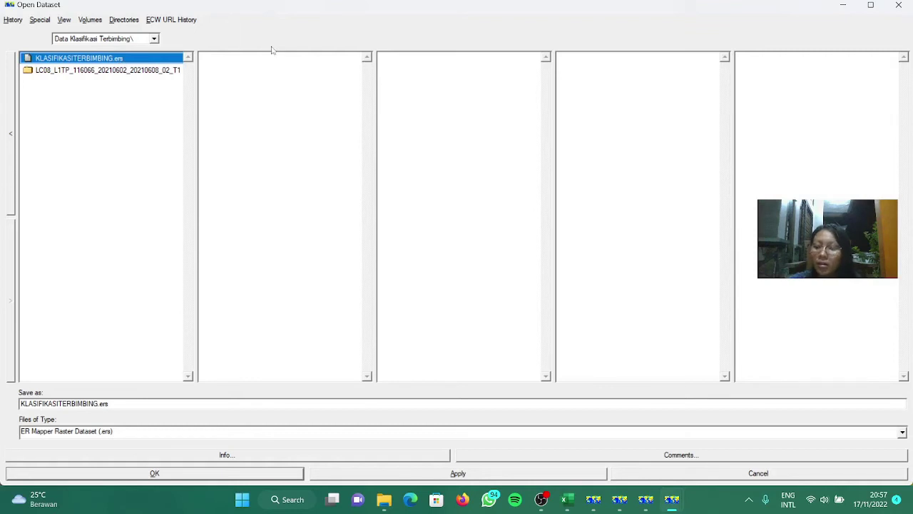
key(ctrl+p)
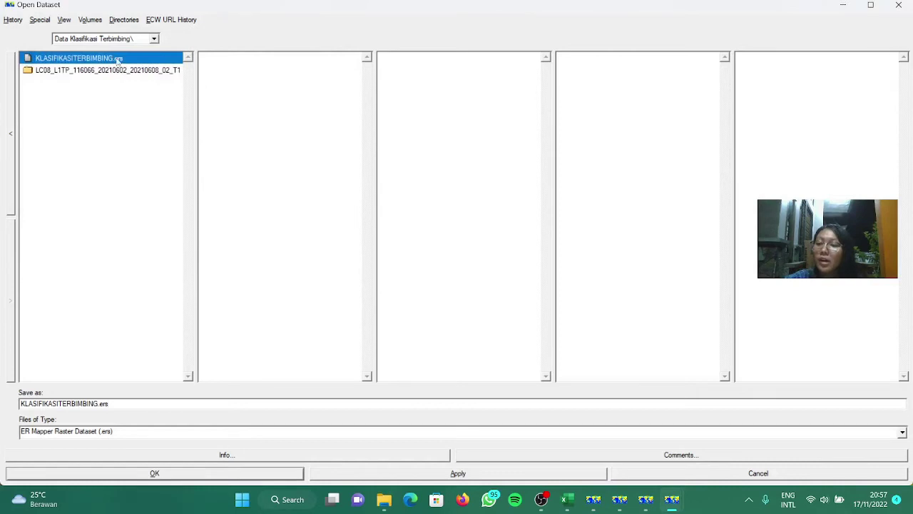
click(265, 473)
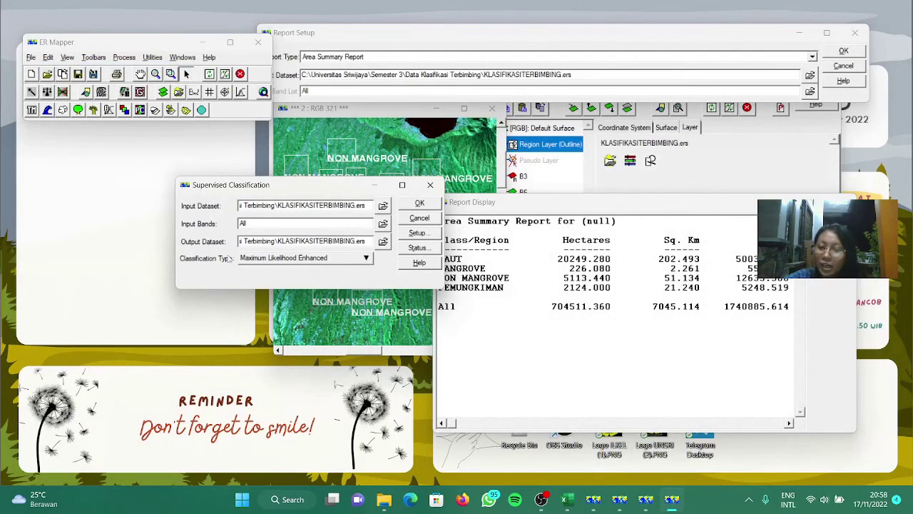
Try to run the Maximum Likelihood Enhanced classification, overwriting the existing output dataset.
click(420, 204)
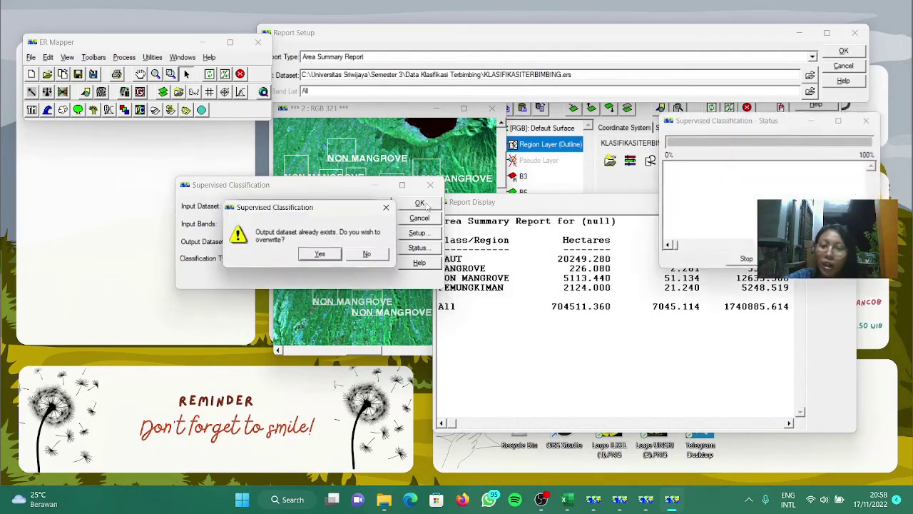
click(321, 255)
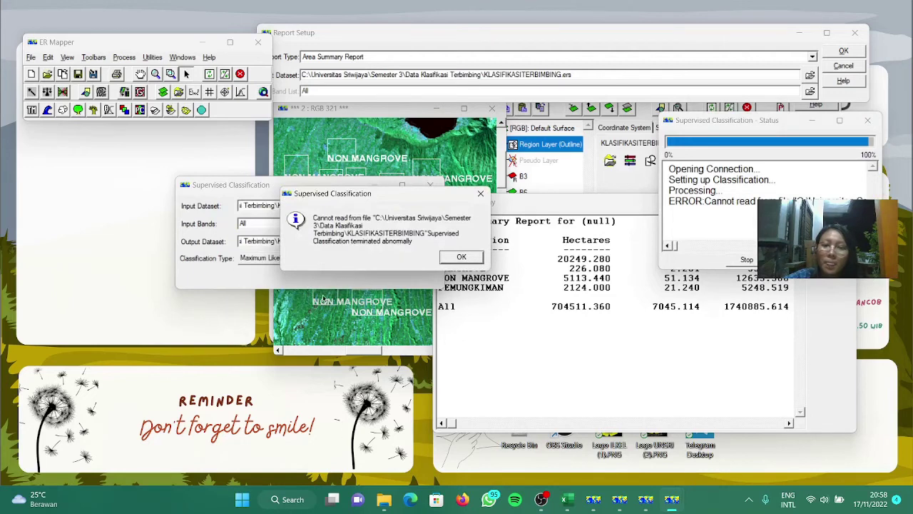
click(461, 257)
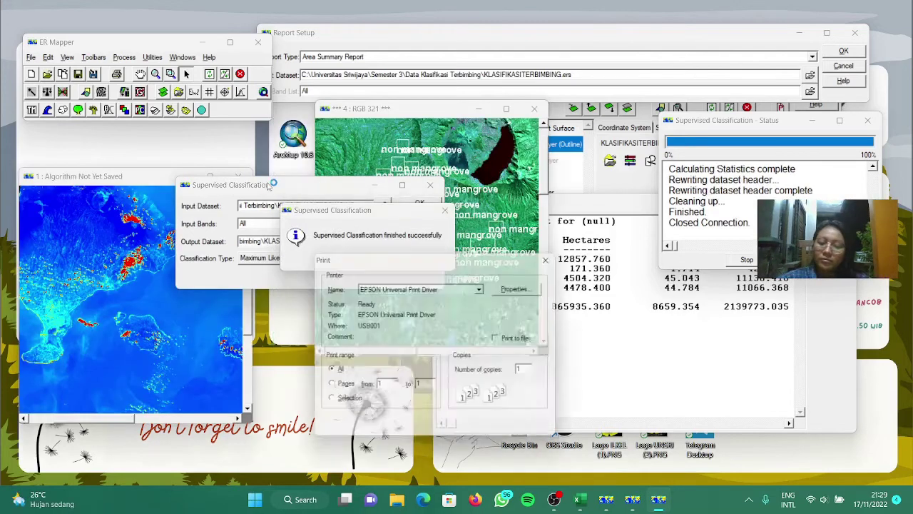
Dismiss the print dialogs and the classification message, and close the Supervised Classification and status windows.
click(557, 257)
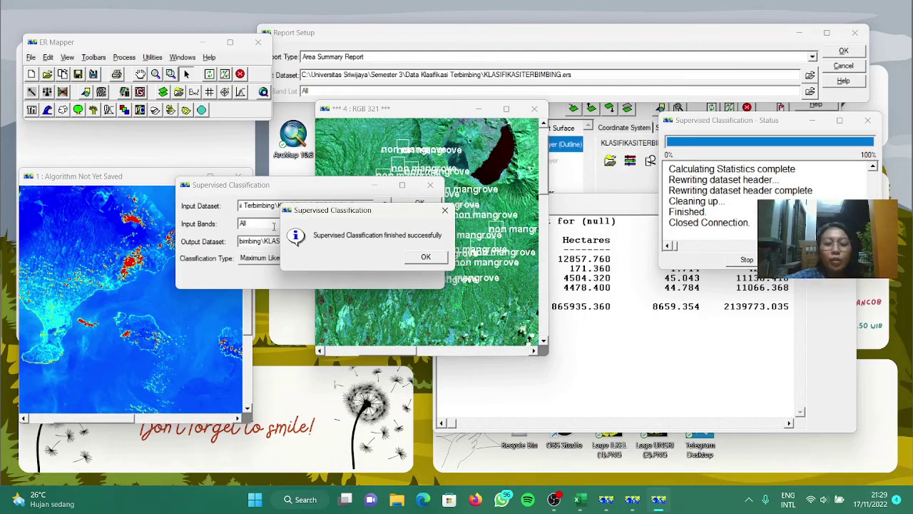
drag(378, 212, 617, 226)
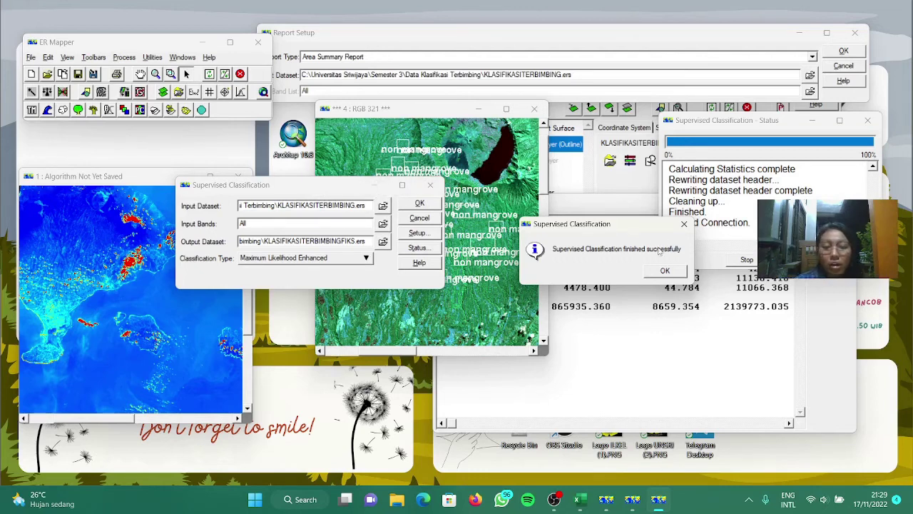
click(663, 271)
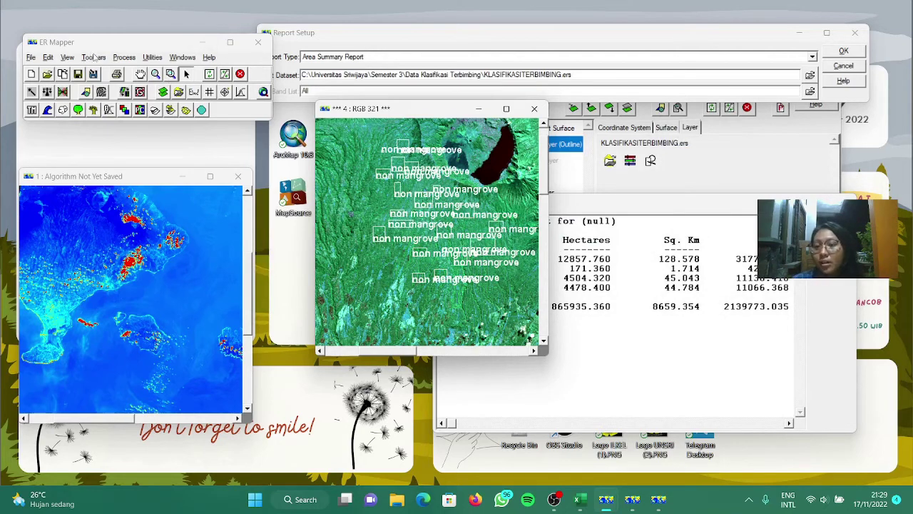
click(117, 74)
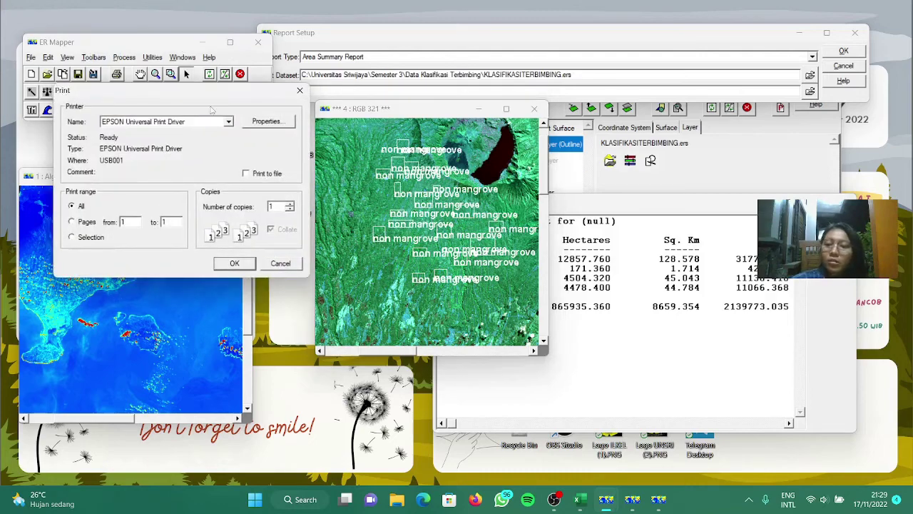
click(299, 90)
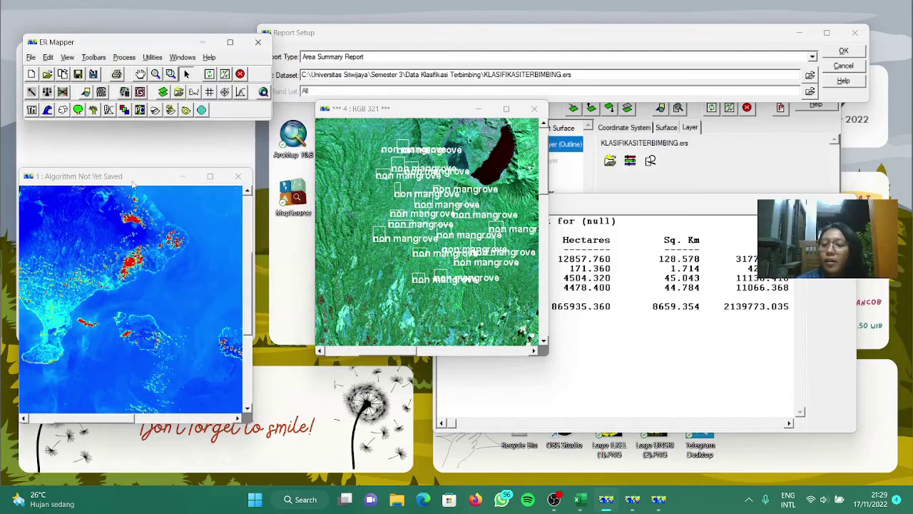
Create a new empty image window and open the Algorithm settings for it.
drag(129, 171, 152, 163)
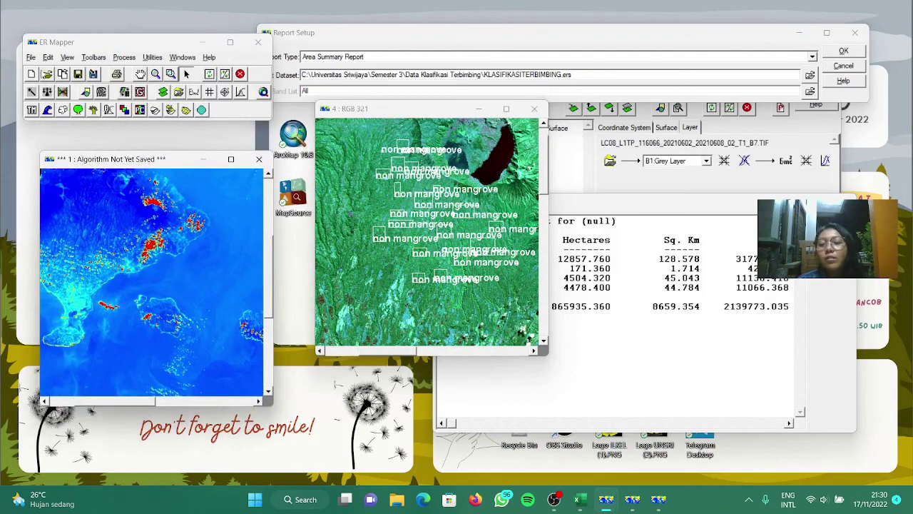
click(32, 74)
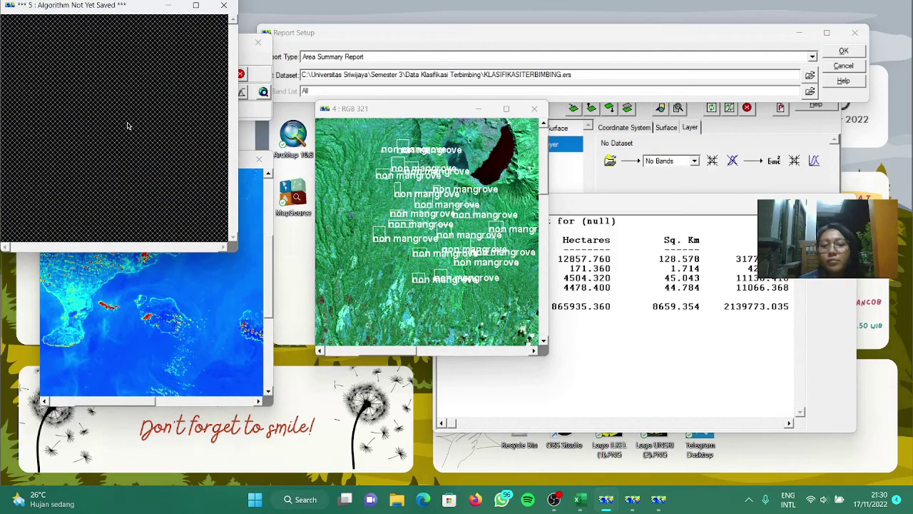
right_click(128, 125)
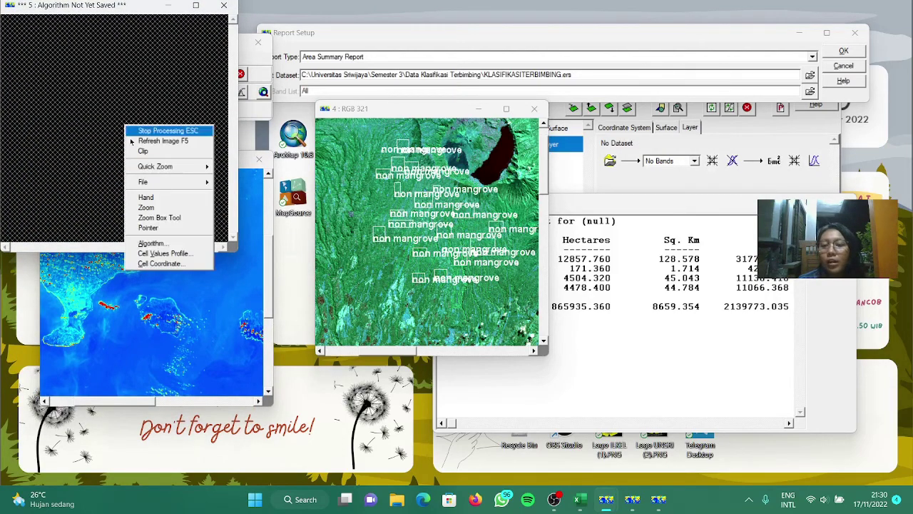
click(162, 244)
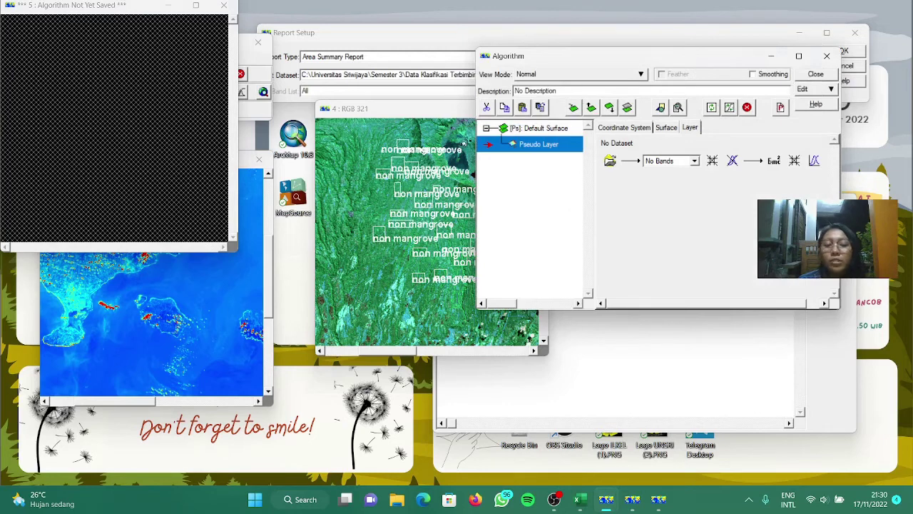
Load KLASIFIKASITERBIMBINGFIKS.ers from the Semester 3 Data Klasifikasi Terbimbing folder into the Pseudo layer of the new image window.
click(610, 160)
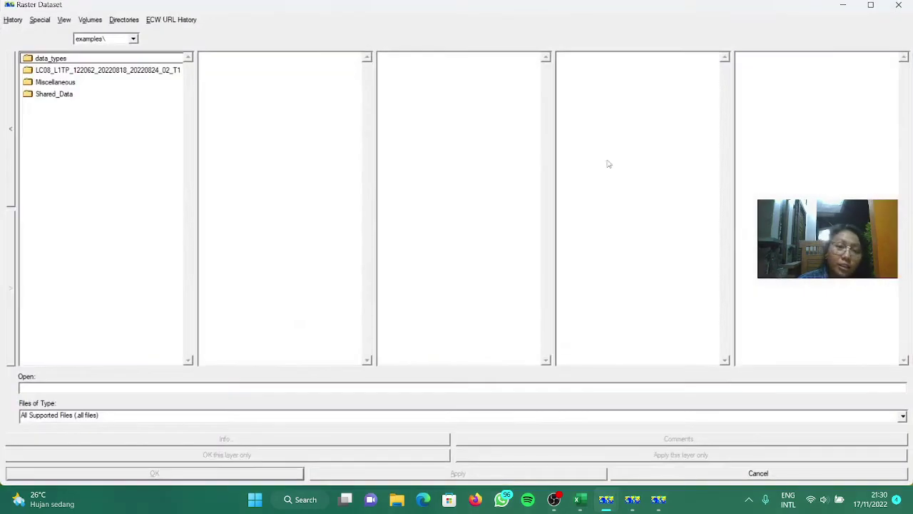
click(133, 39)
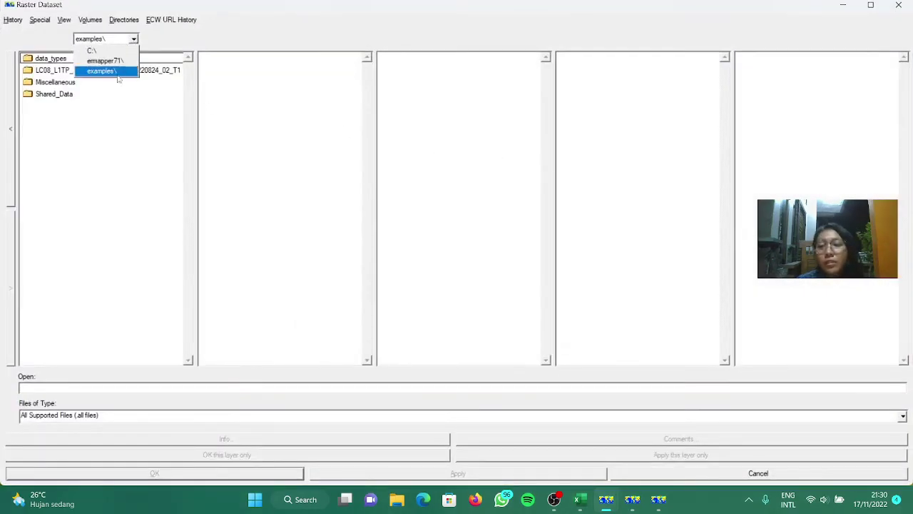
click(119, 51)
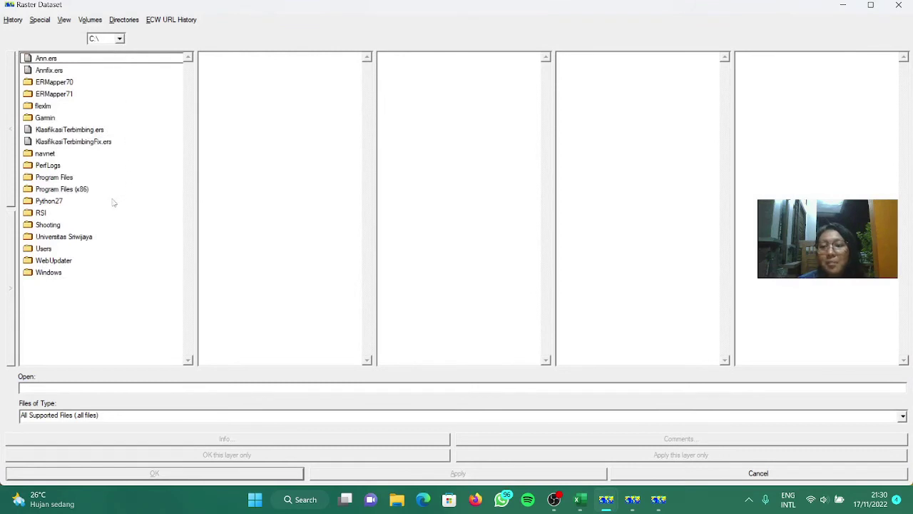
double_click(91, 238)
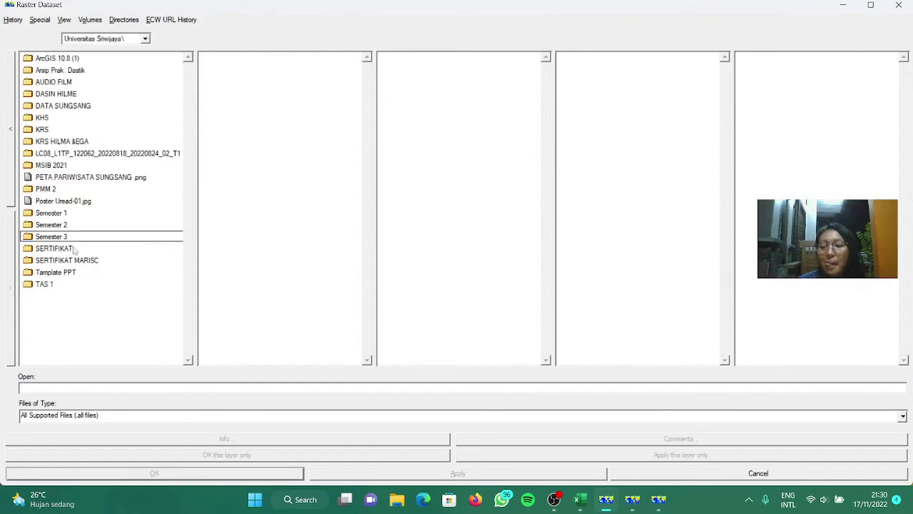
double_click(65, 236)
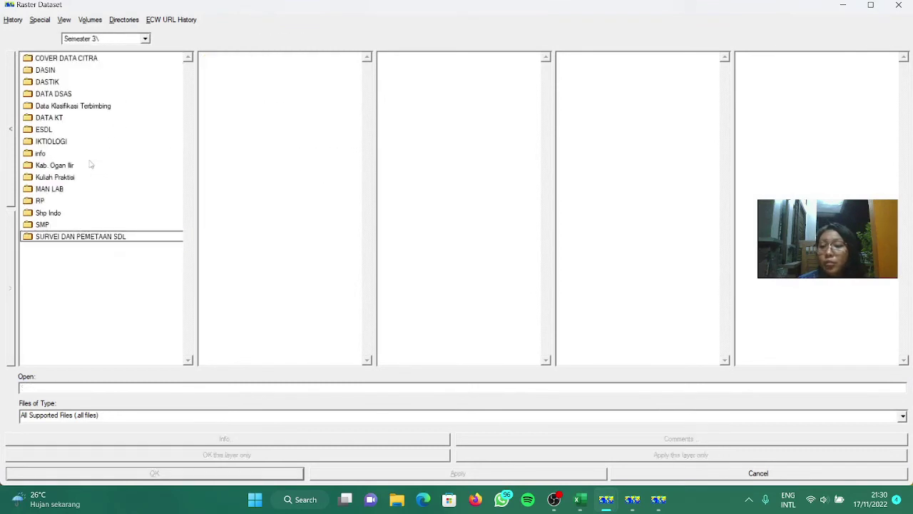
double_click(60, 107)
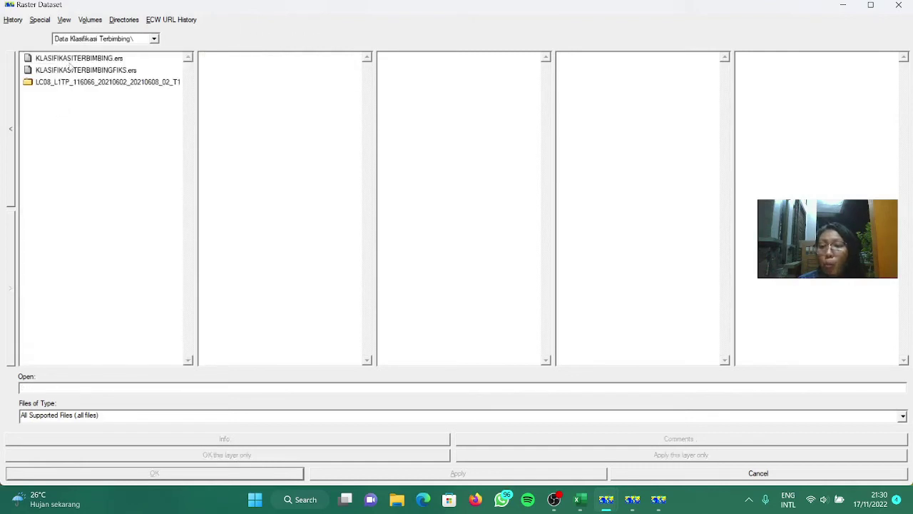
key(ctrl+p)
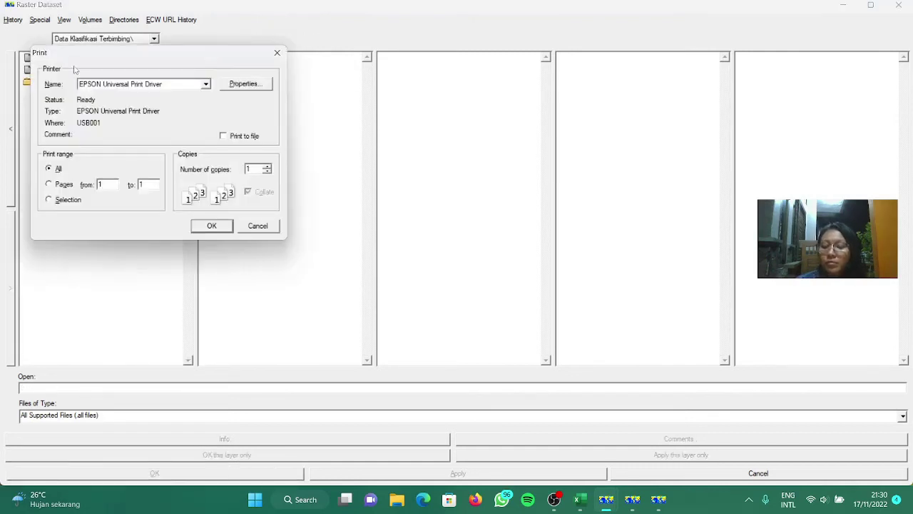
click(278, 47)
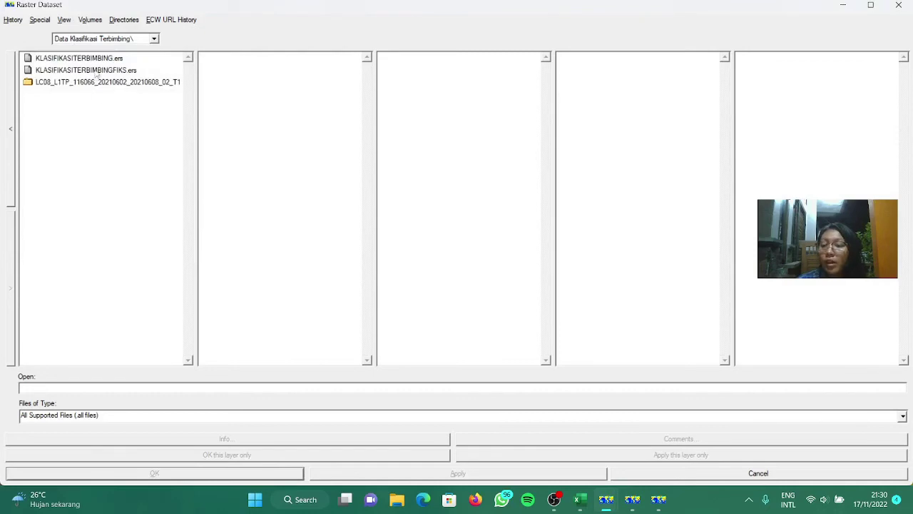
click(94, 71)
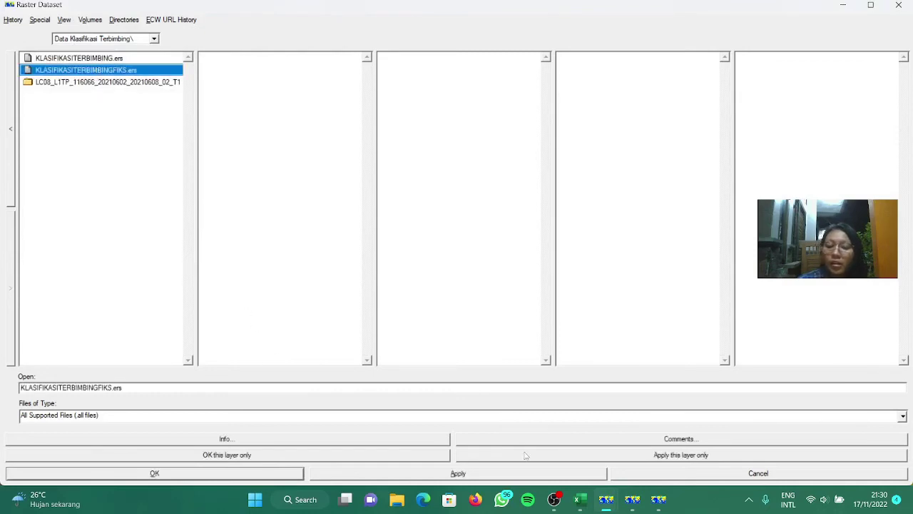
click(268, 473)
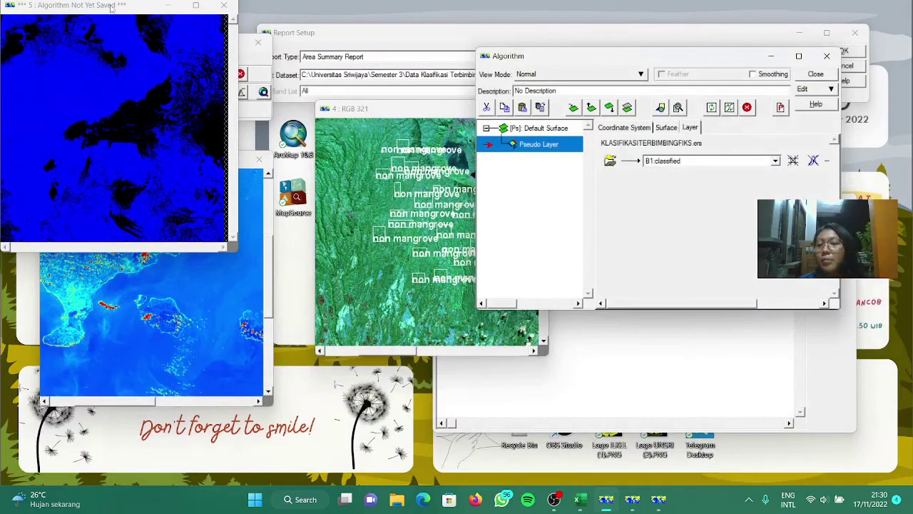
Convert the Pseudo layer to a Class Display layer, using band B1:classified as its input.
drag(113, 6, 173, 86)
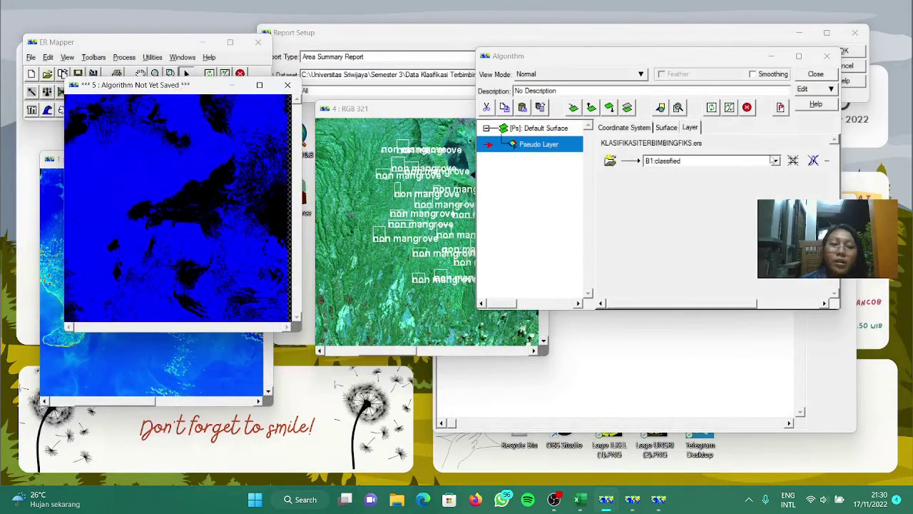
click(774, 160)
click(743, 177)
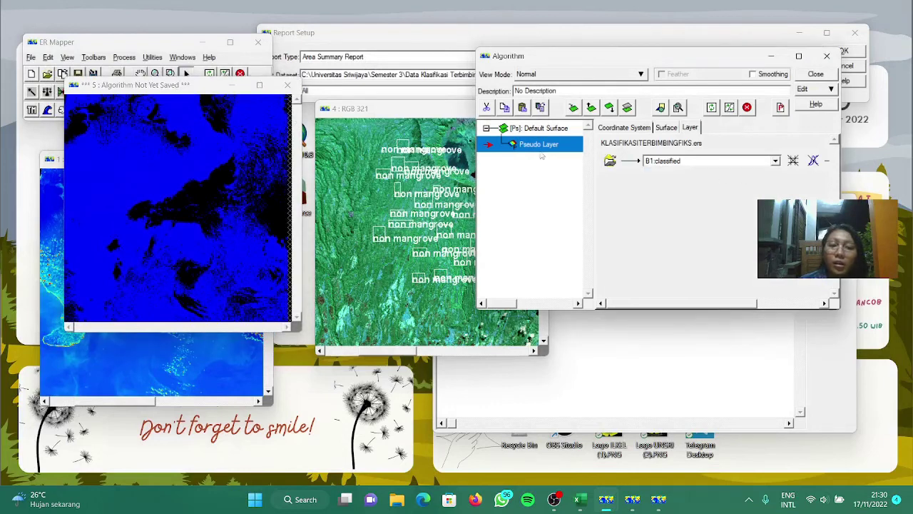
right_click(539, 150)
click(517, 196)
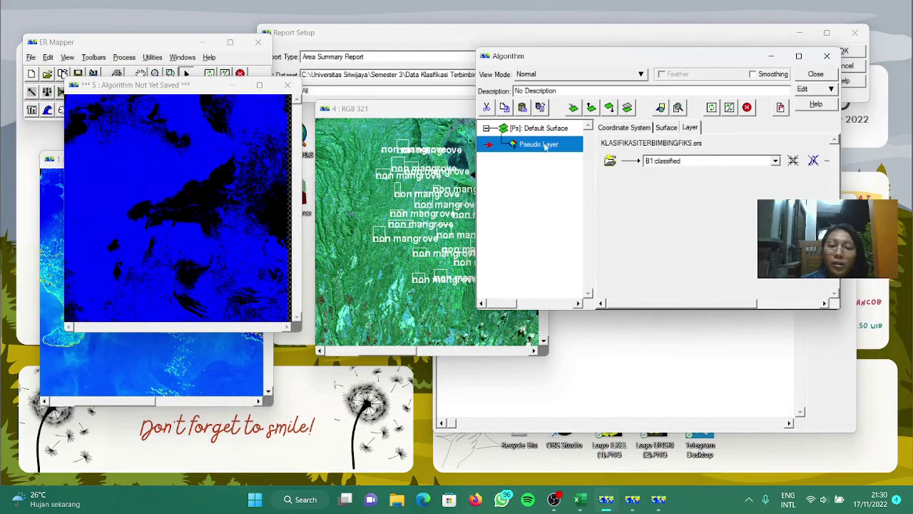
right_click(544, 144)
click(580, 258)
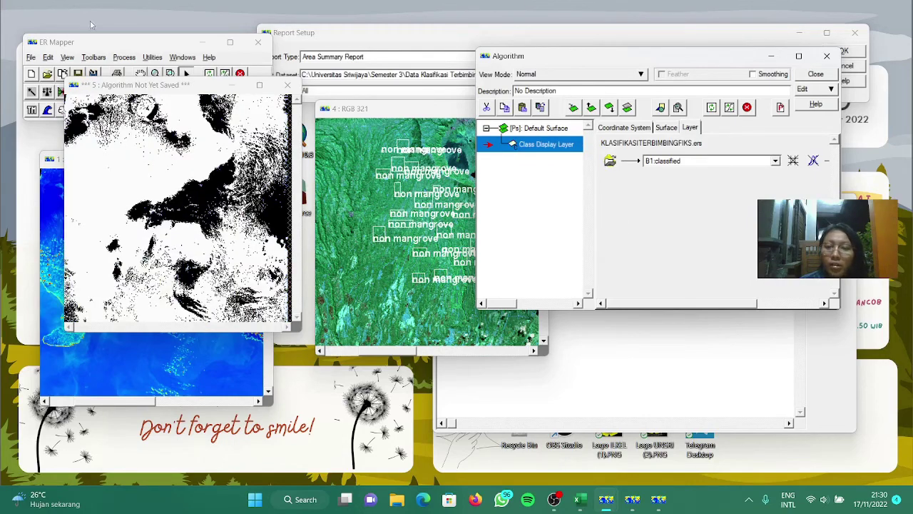
Open the class/region color and name editor and arrange it beside the classified image window.
drag(196, 86, 434, 68)
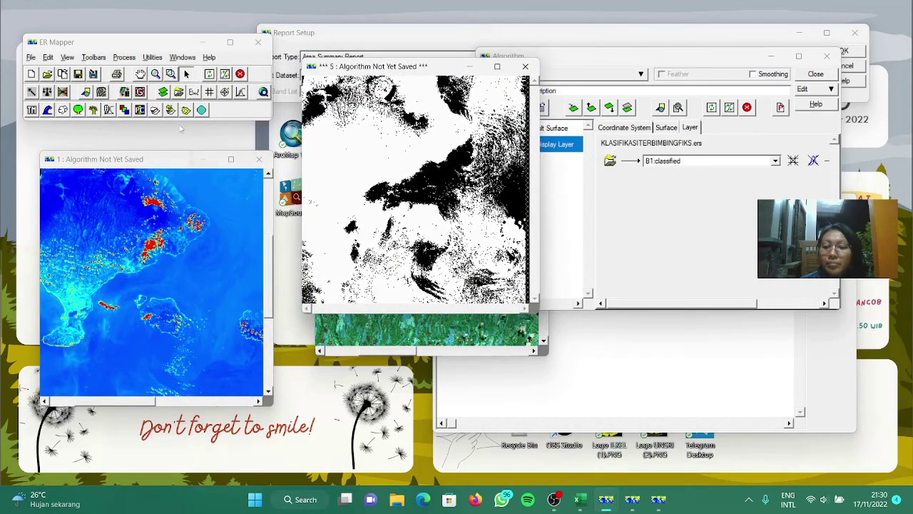
click(48, 58)
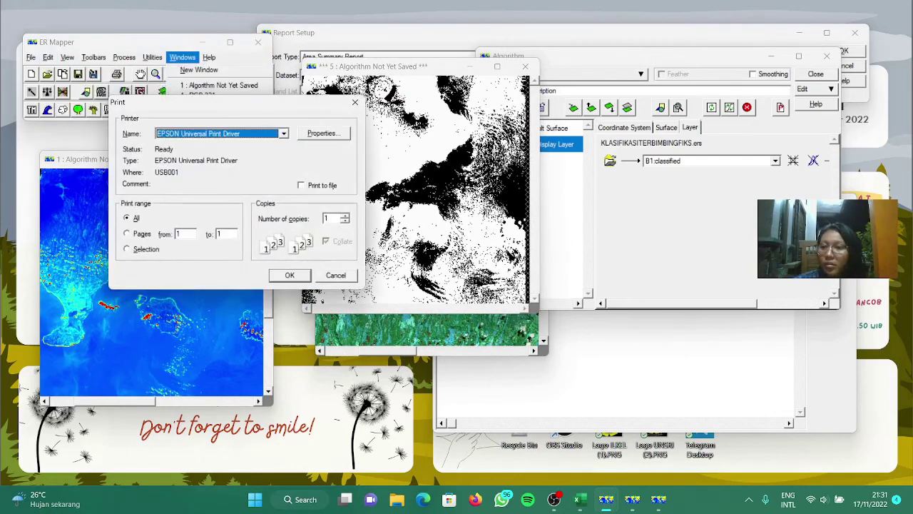
click(355, 102)
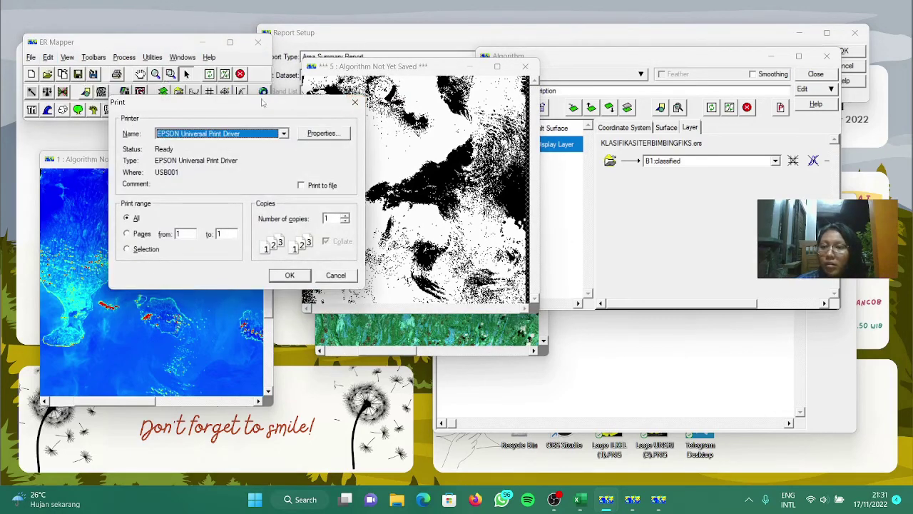
click(356, 103)
click(49, 58)
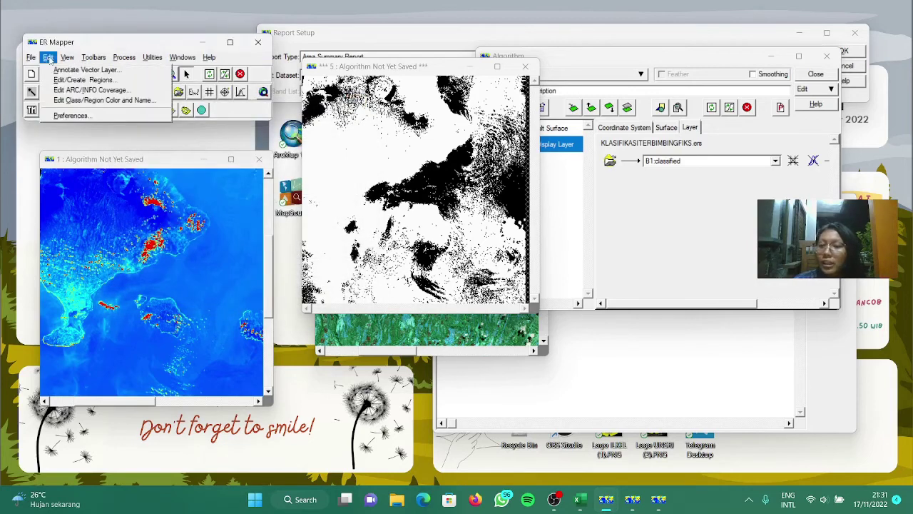
click(85, 100)
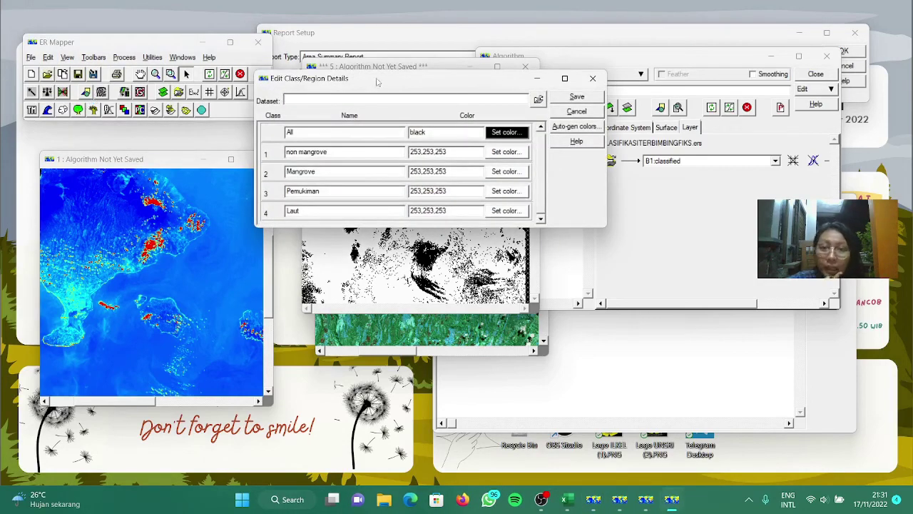
drag(377, 78, 562, 164)
drag(390, 71, 219, 78)
Set the non mangrove class color to green and the Mangrove class color to dark green (0,128,0).
click(688, 238)
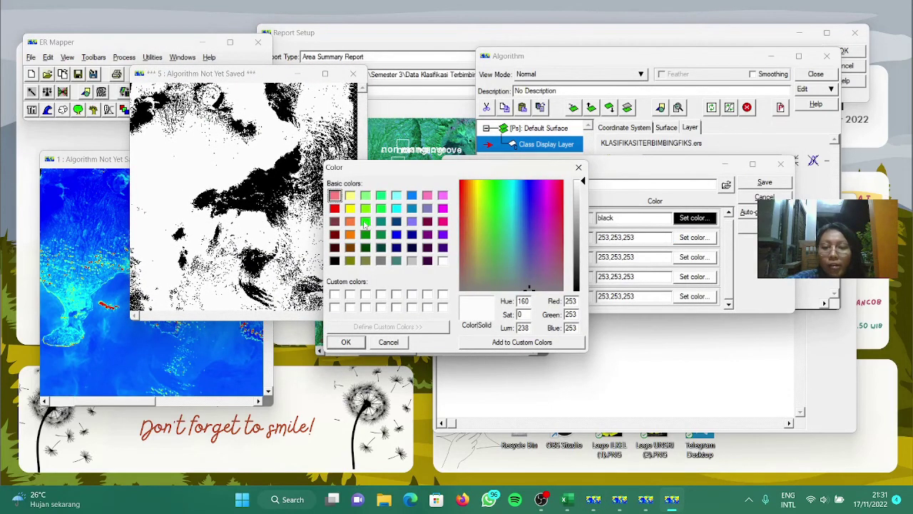
click(366, 222)
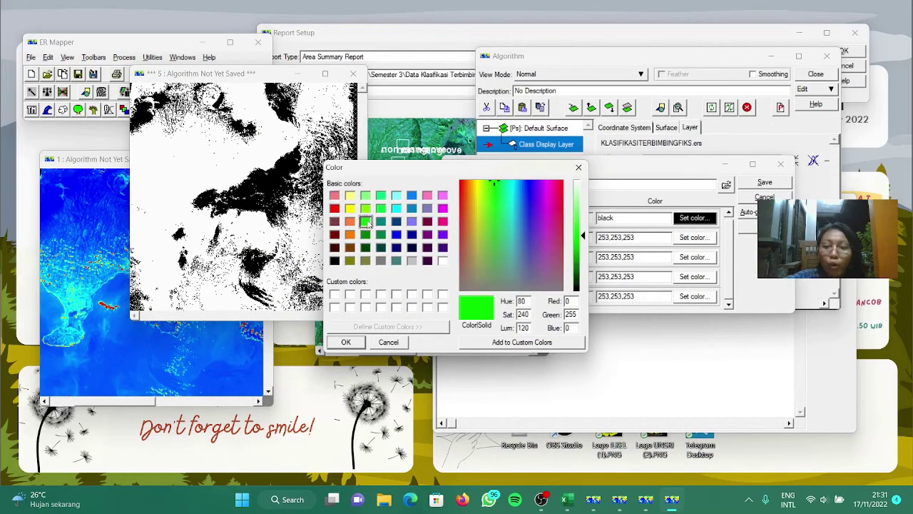
click(356, 342)
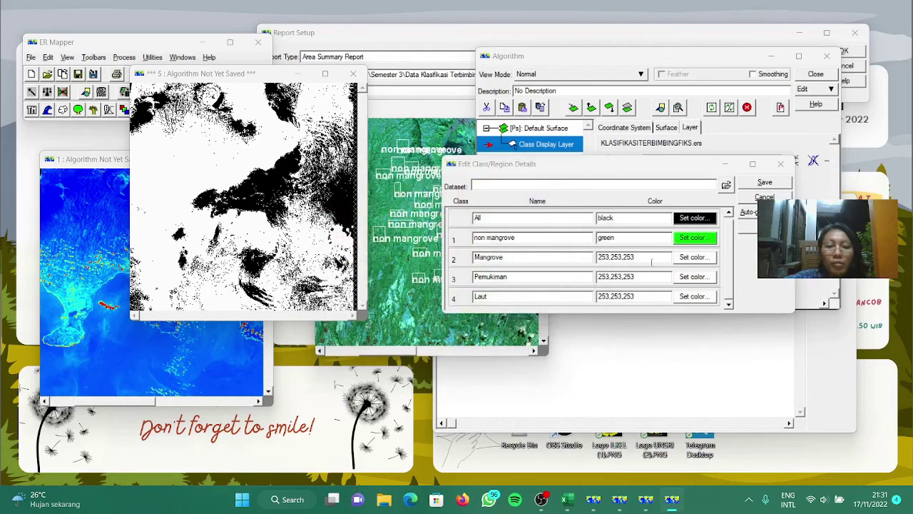
click(697, 257)
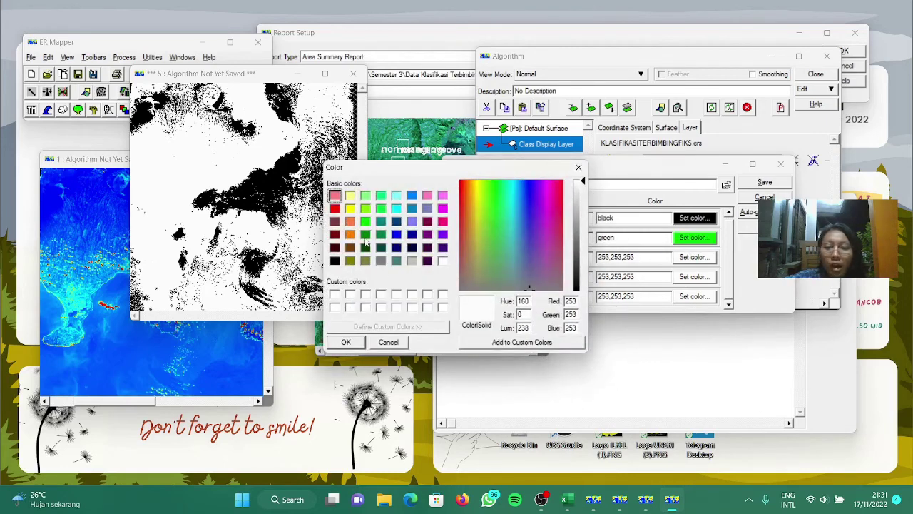
click(366, 235)
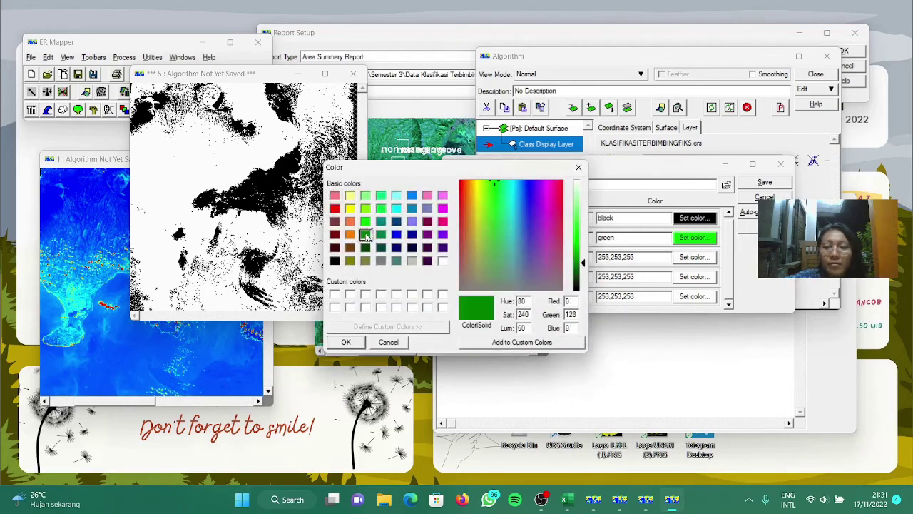
click(346, 342)
Set the Pemukiman class color to red and the Laut class color to light blue (0,128,255).
click(691, 278)
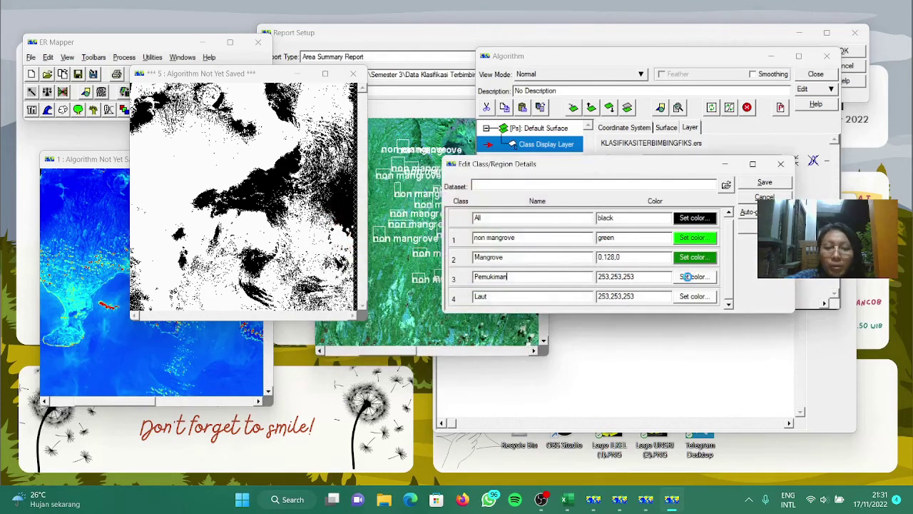
click(335, 207)
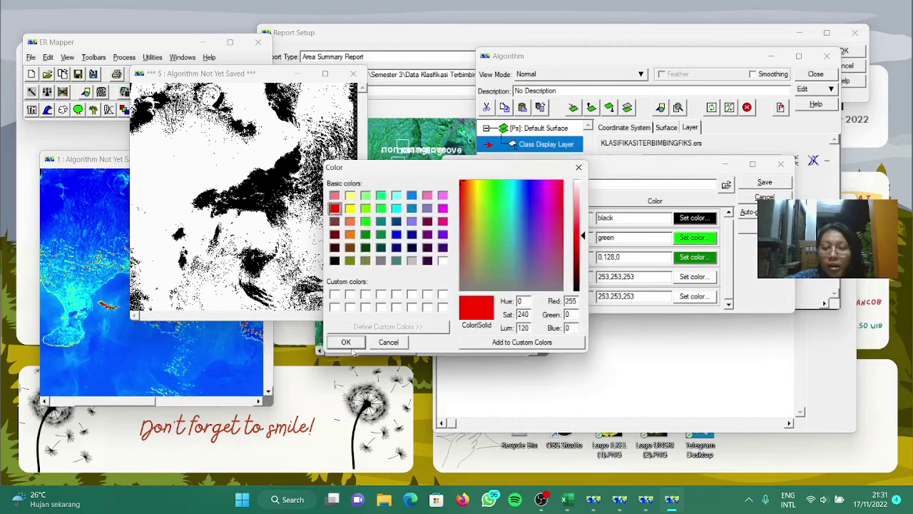
click(346, 342)
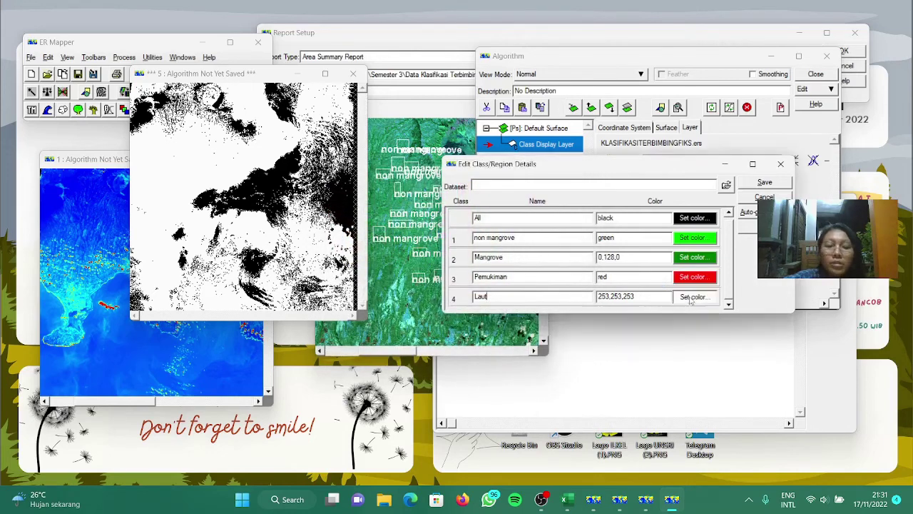
click(693, 296)
click(412, 196)
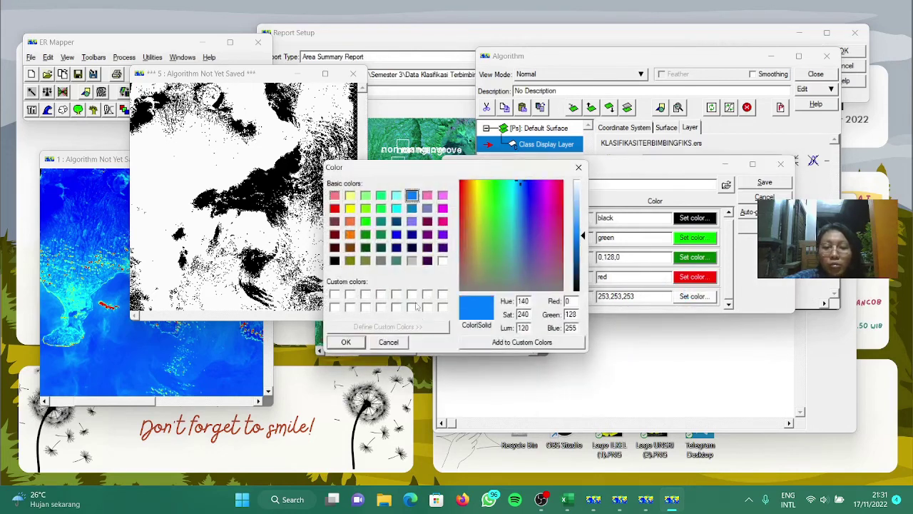
click(346, 342)
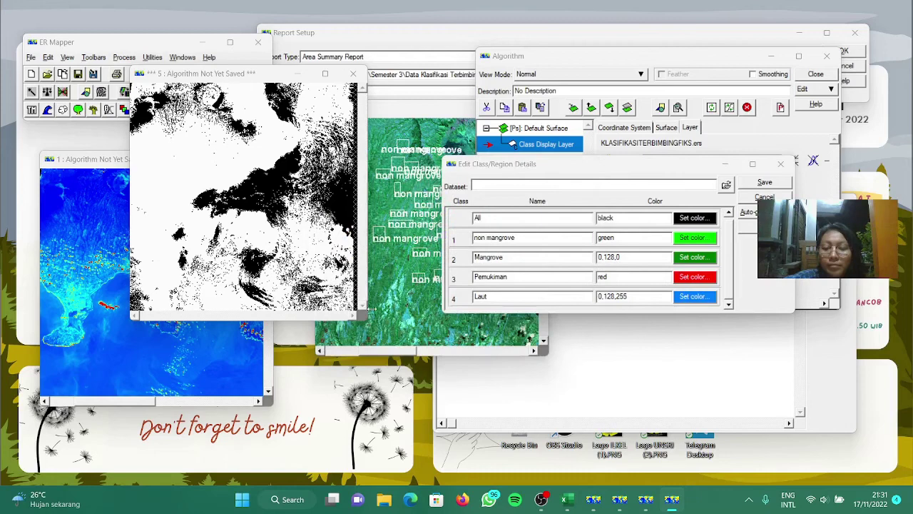
Load KLASIFIKASITERBIMBINGFIKS.ers from the Data Klasifikasi Terbimbing folder as the dataset for editing class details.
click(726, 185)
click(133, 39)
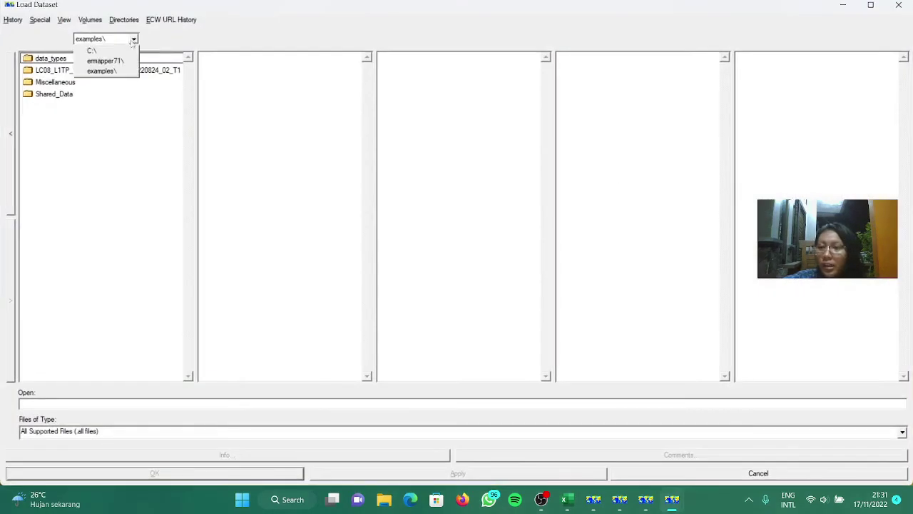
click(93, 51)
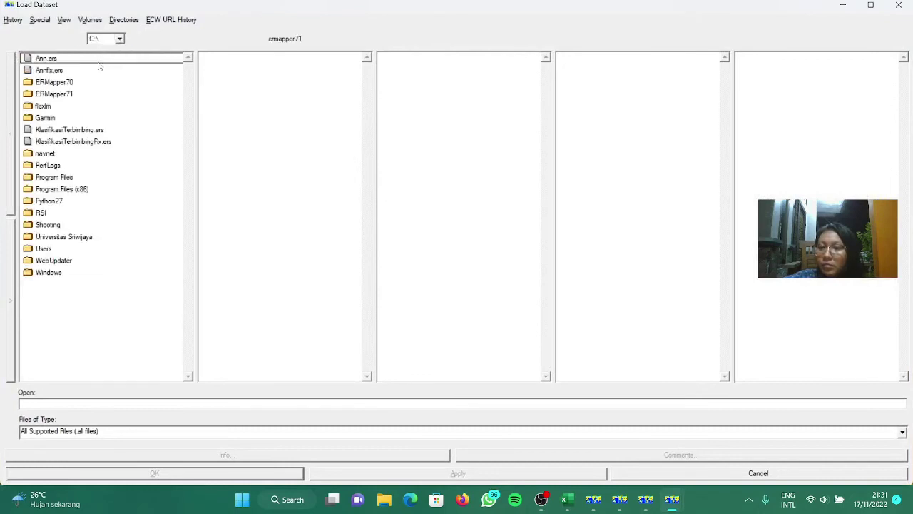
double_click(120, 238)
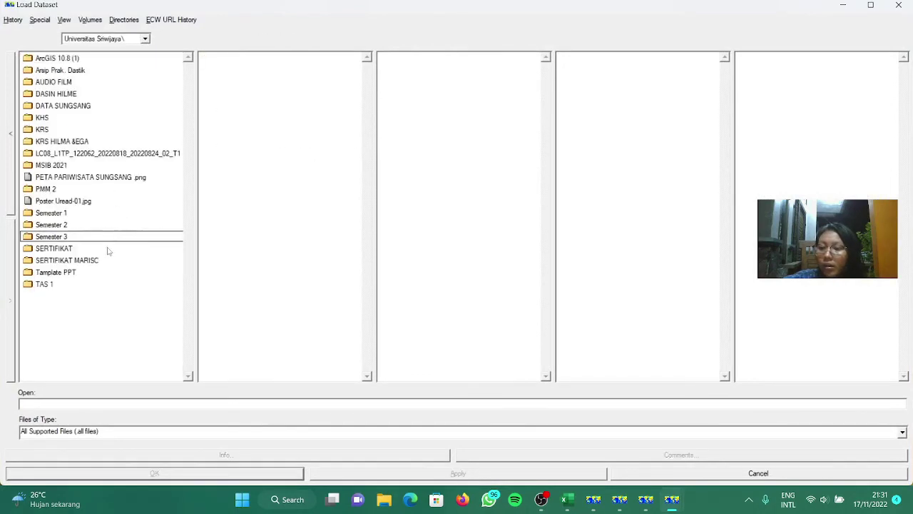
double_click(107, 236)
double_click(82, 106)
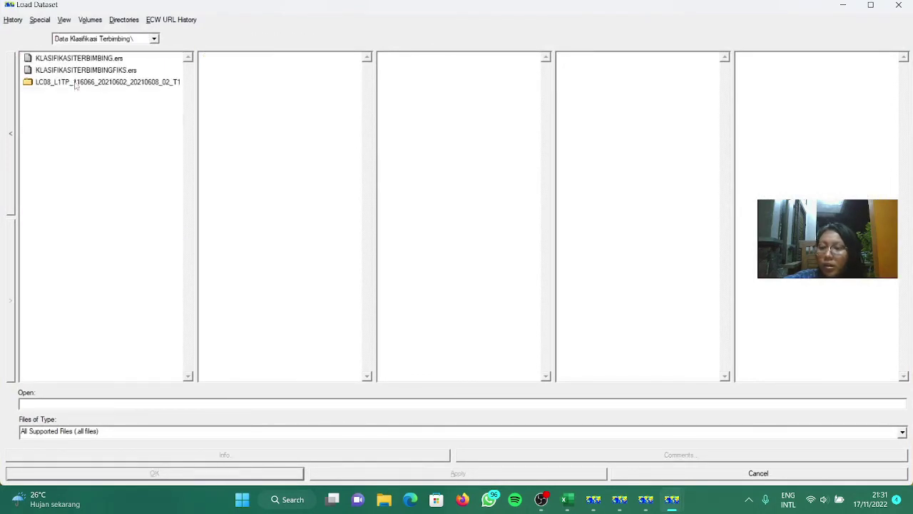
click(75, 69)
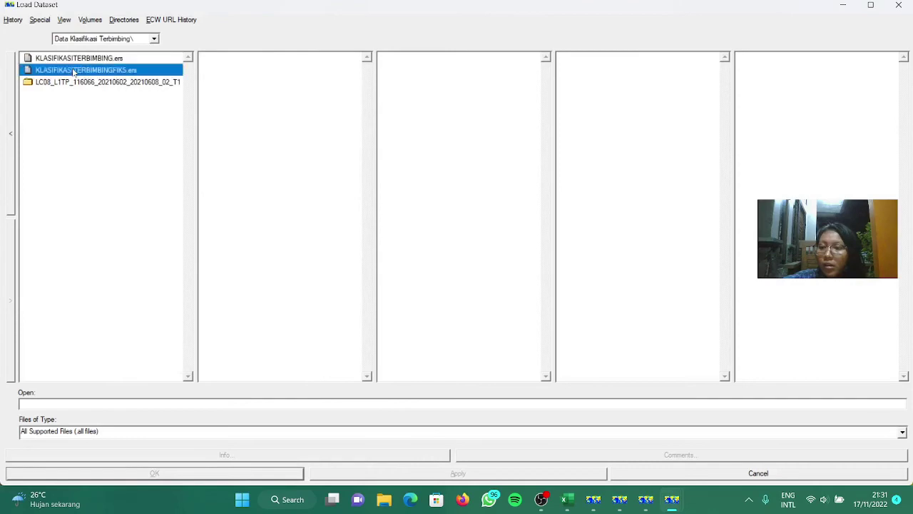
click(279, 474)
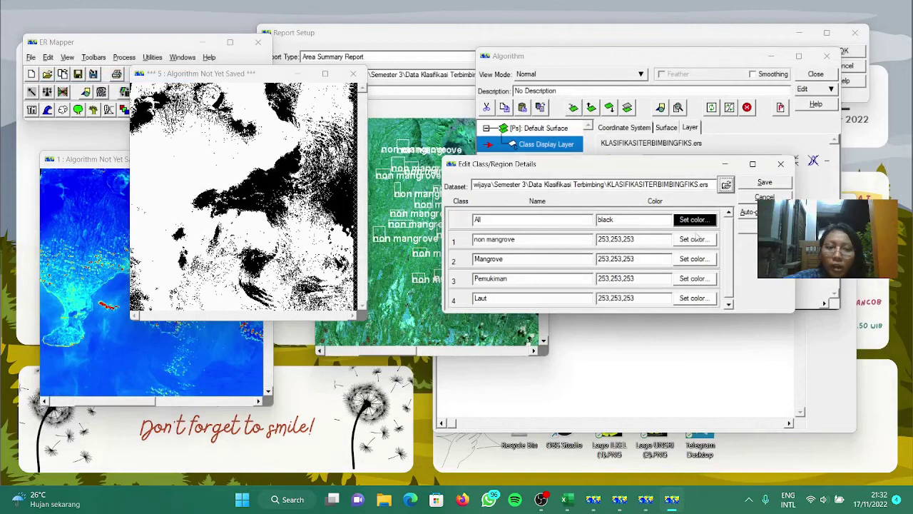
Set the non mangrove class of the loaded dataset to green and its Mangrove class to dark green (0,128,0).
click(694, 240)
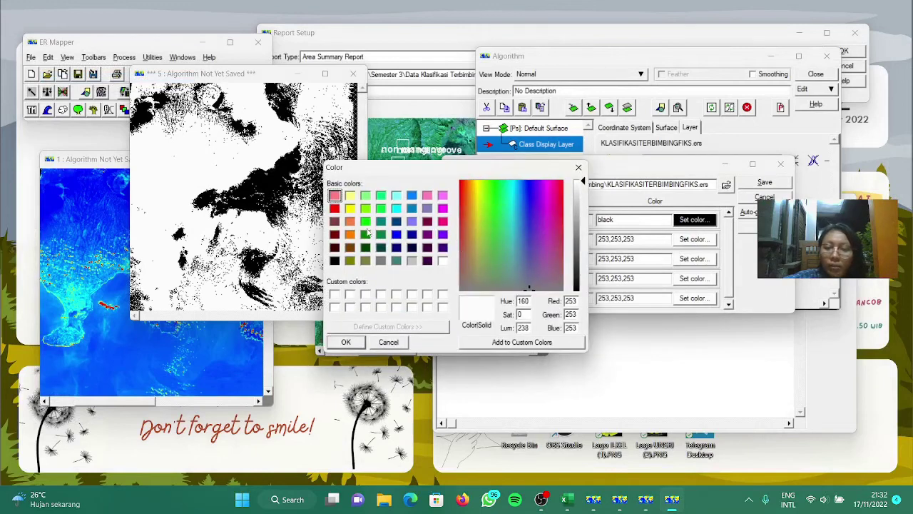
click(365, 221)
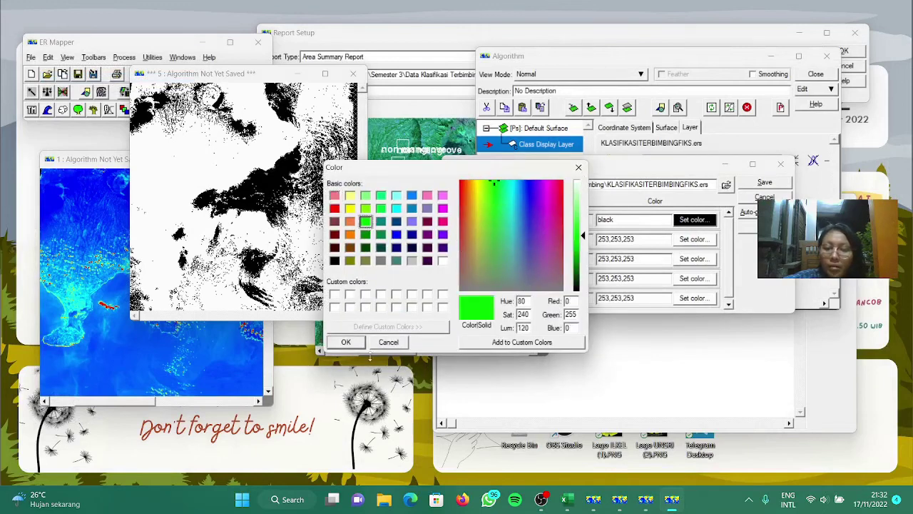
click(345, 343)
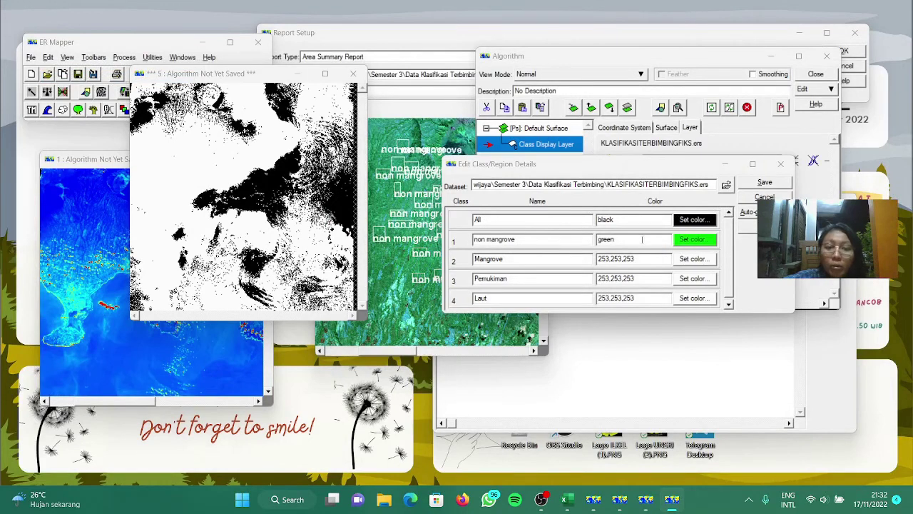
click(694, 259)
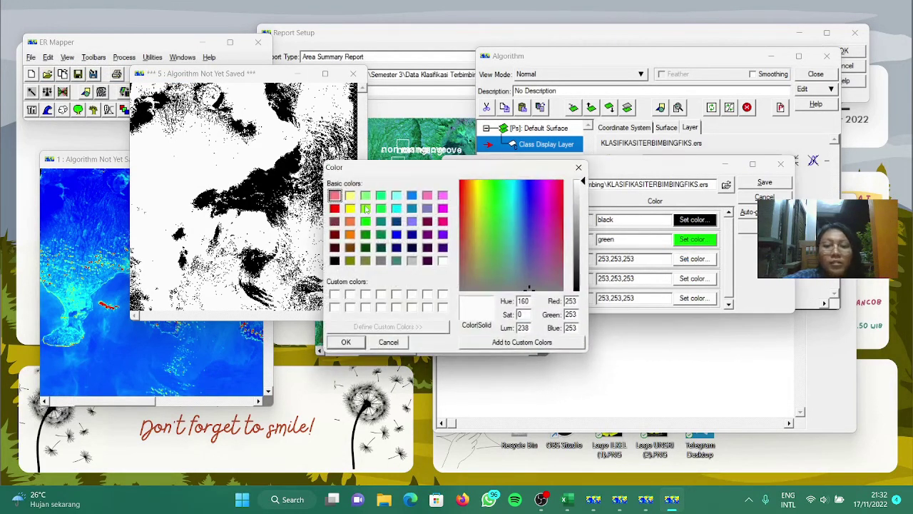
click(366, 235)
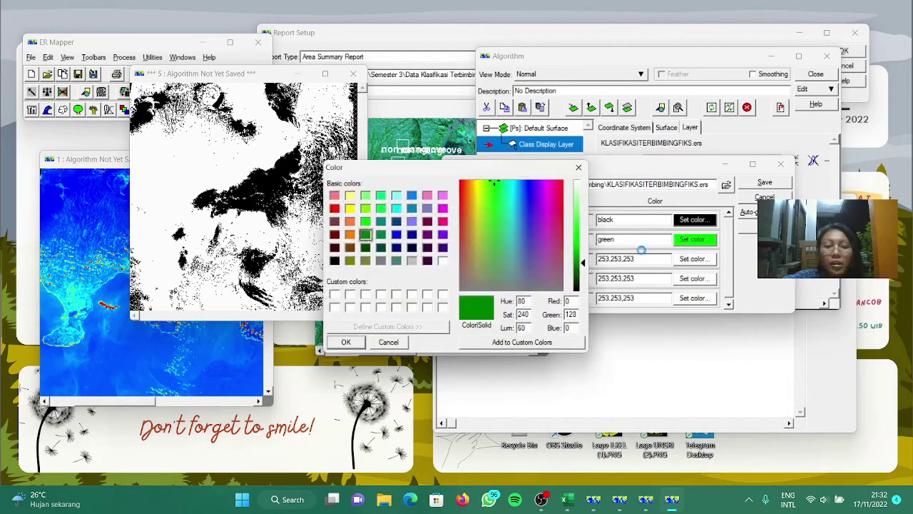
click(346, 343)
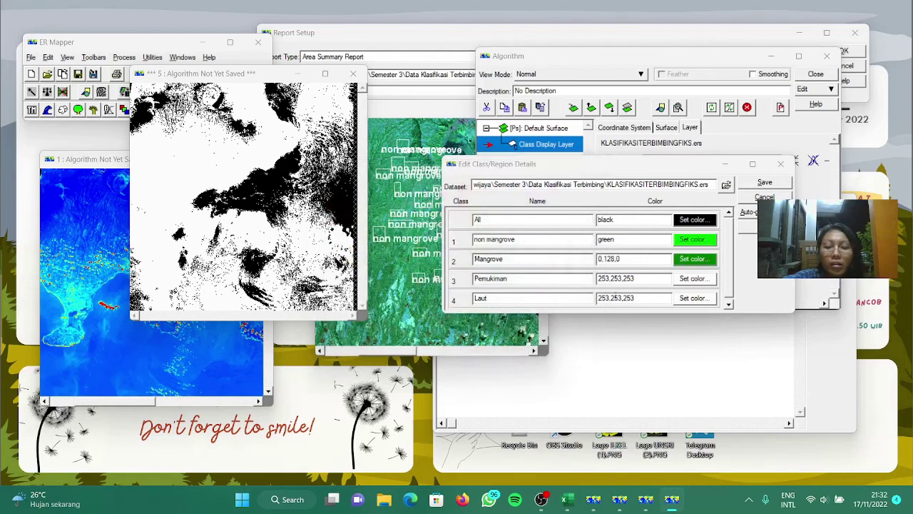
Set the loaded dataset's Pemukiman class to red and its Laut class to light blue (0,128,255).
click(694, 279)
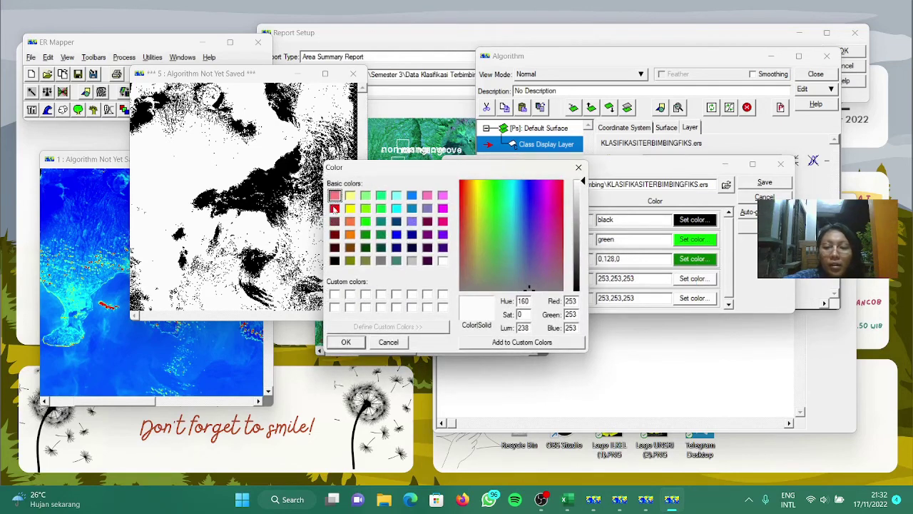
click(335, 208)
click(346, 342)
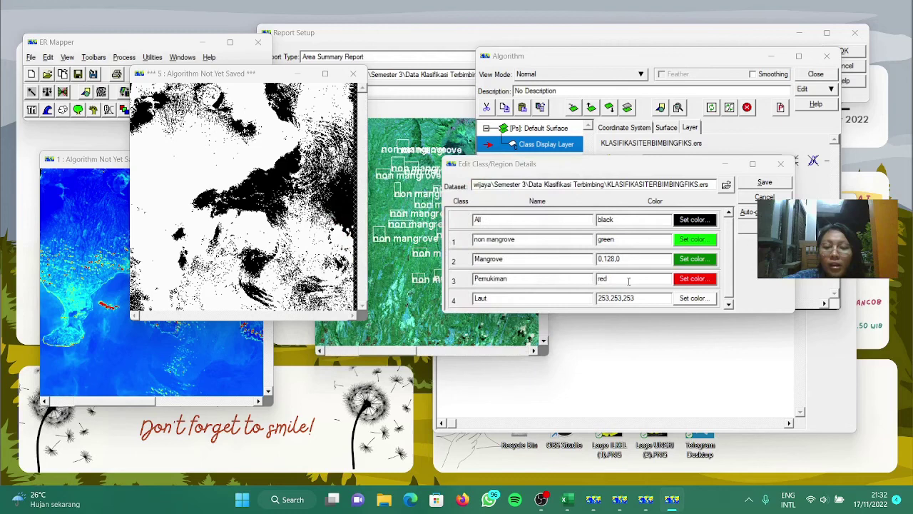
click(703, 298)
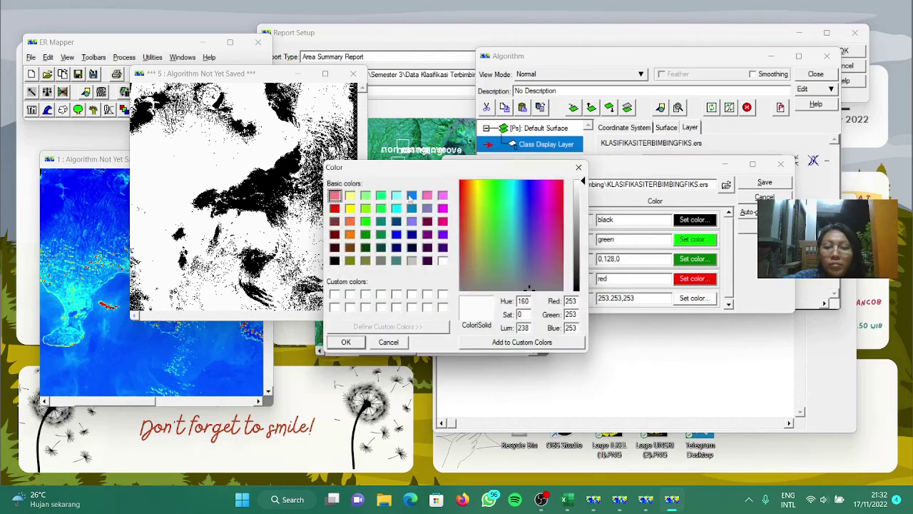
click(411, 195)
click(359, 345)
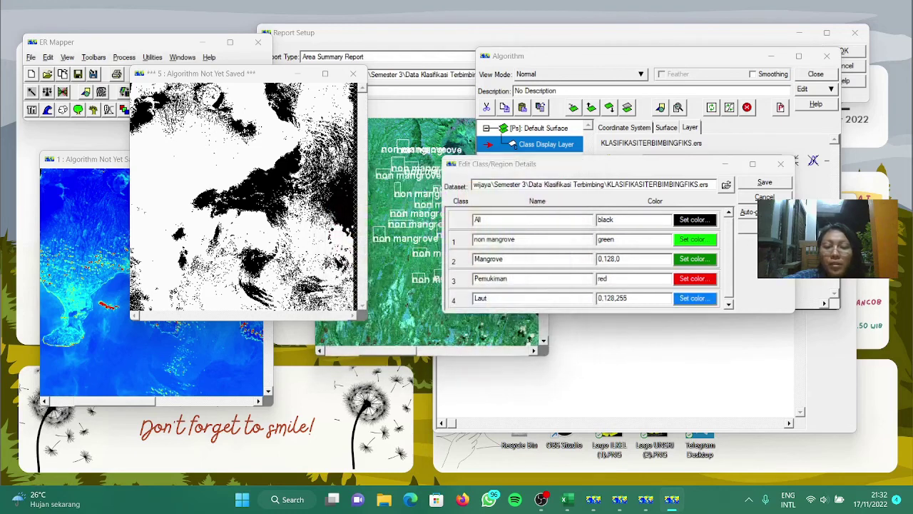
Save the class colors by overwriting KLASIFIKASITERBIMBINGFIKS.ers, and move the class details editor clear of the Algorithm window's layer settings.
click(761, 184)
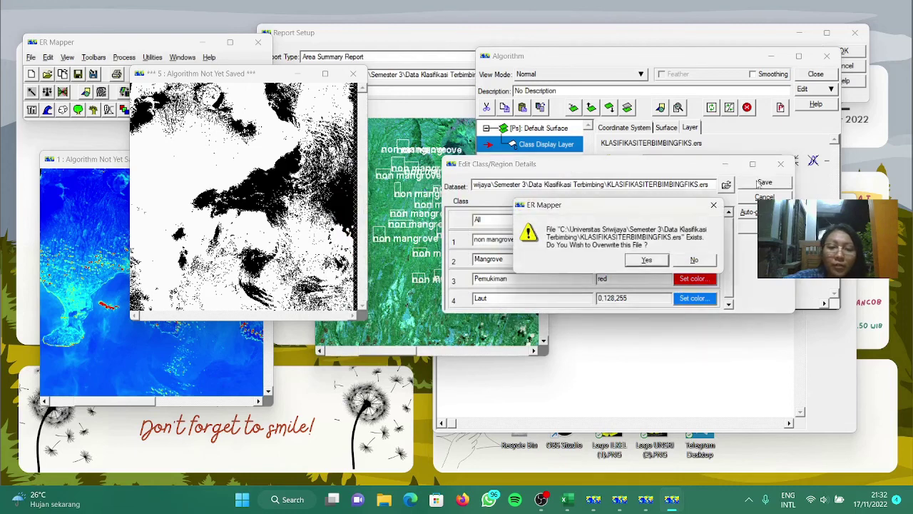
click(642, 259)
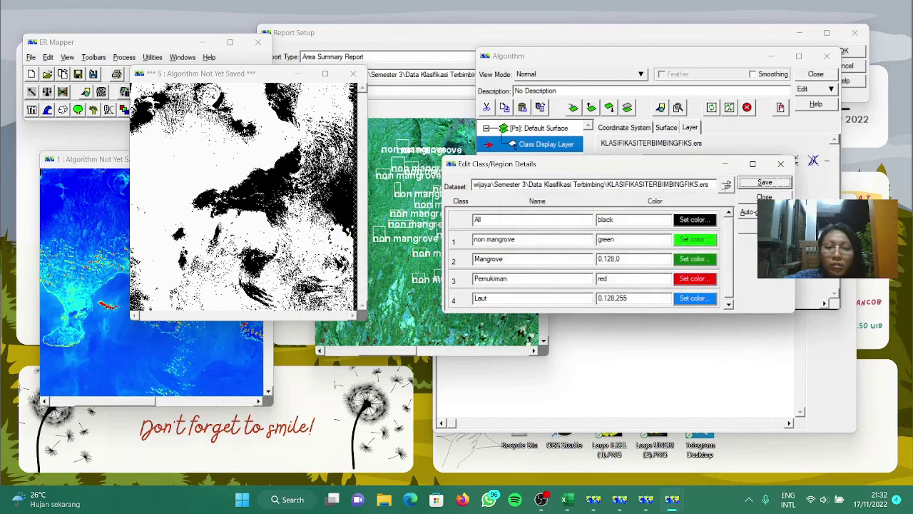
drag(646, 167, 531, 289)
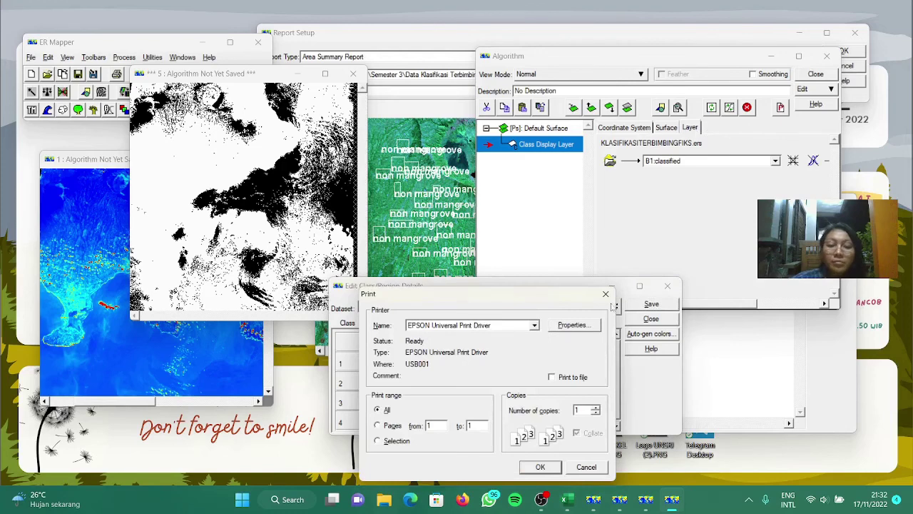
click(603, 295)
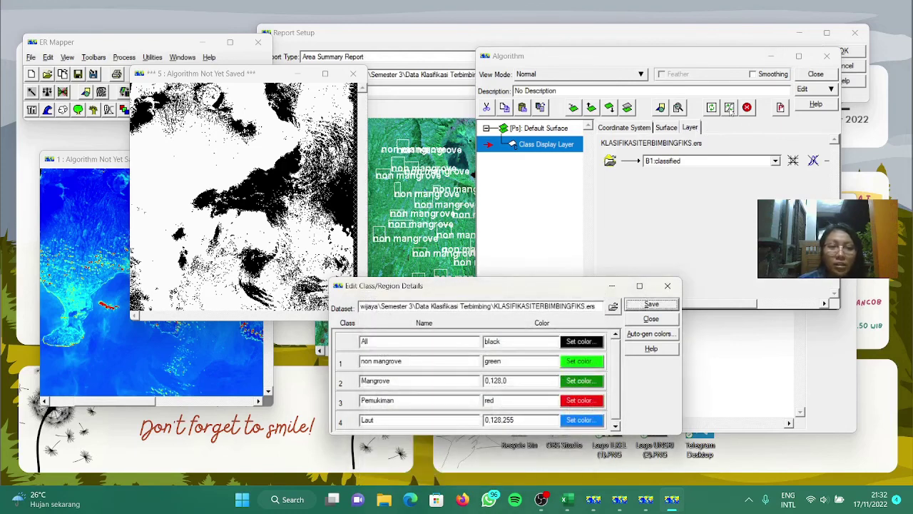
Refresh the classified image with the saved class colors and place the class details editor below the image and Algorithm windows.
click(729, 107)
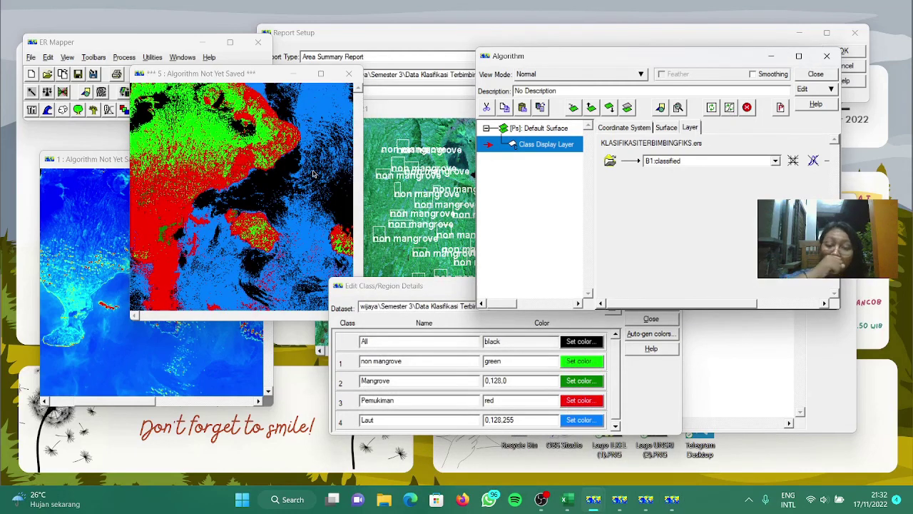
click(434, 289)
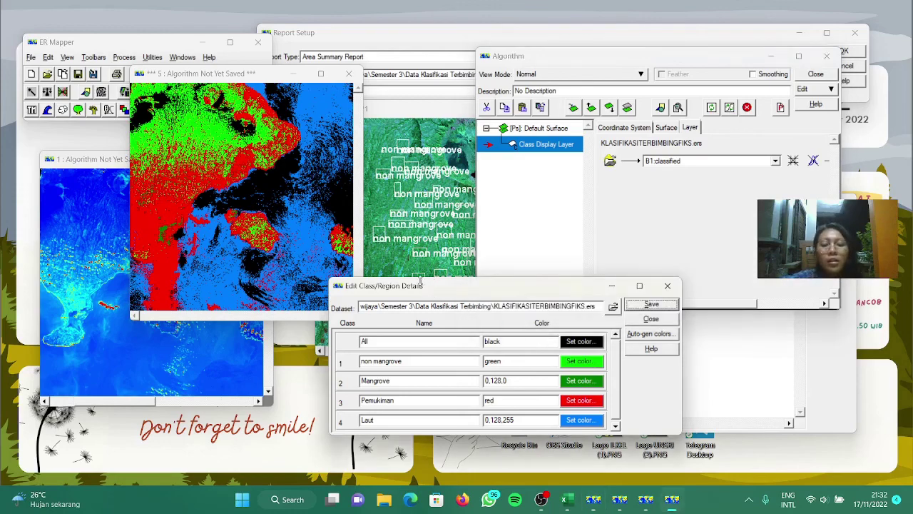
drag(456, 290, 502, 311)
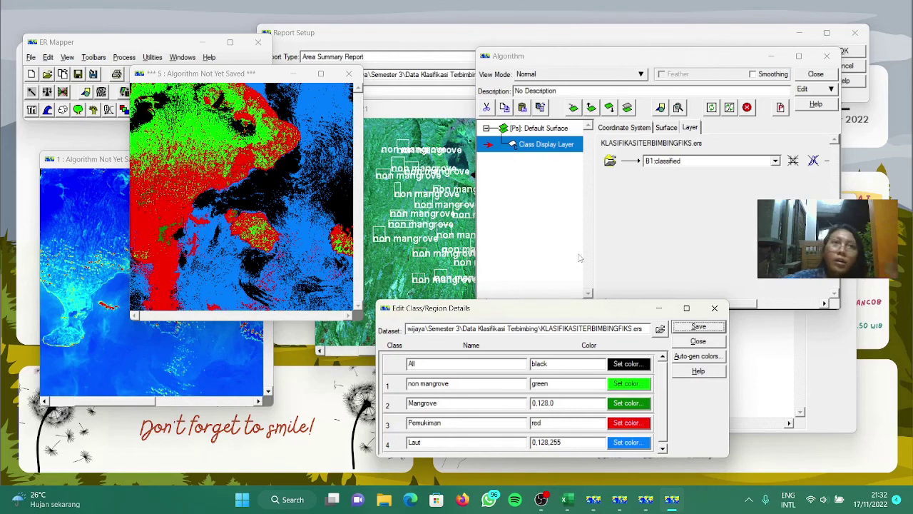